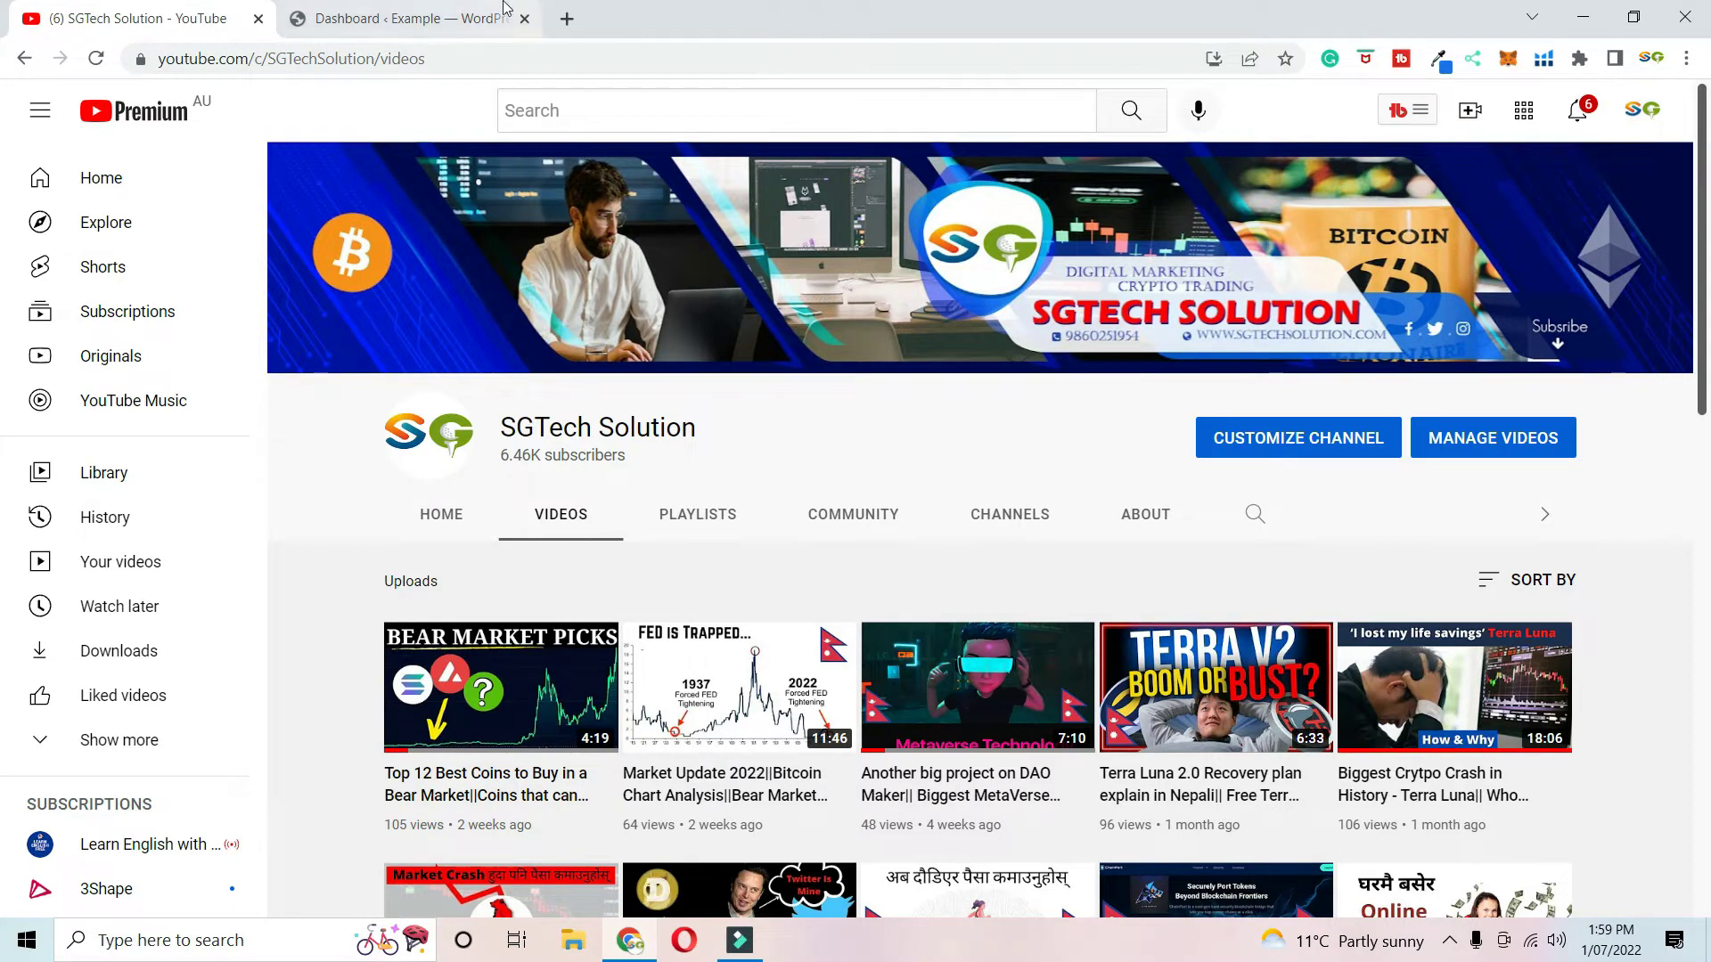
- Switch to the WordPress dashboard, check the installed plugins and search the plugin directory for "metform"
{"action": "left_click", "coordinate": [413, 15]}
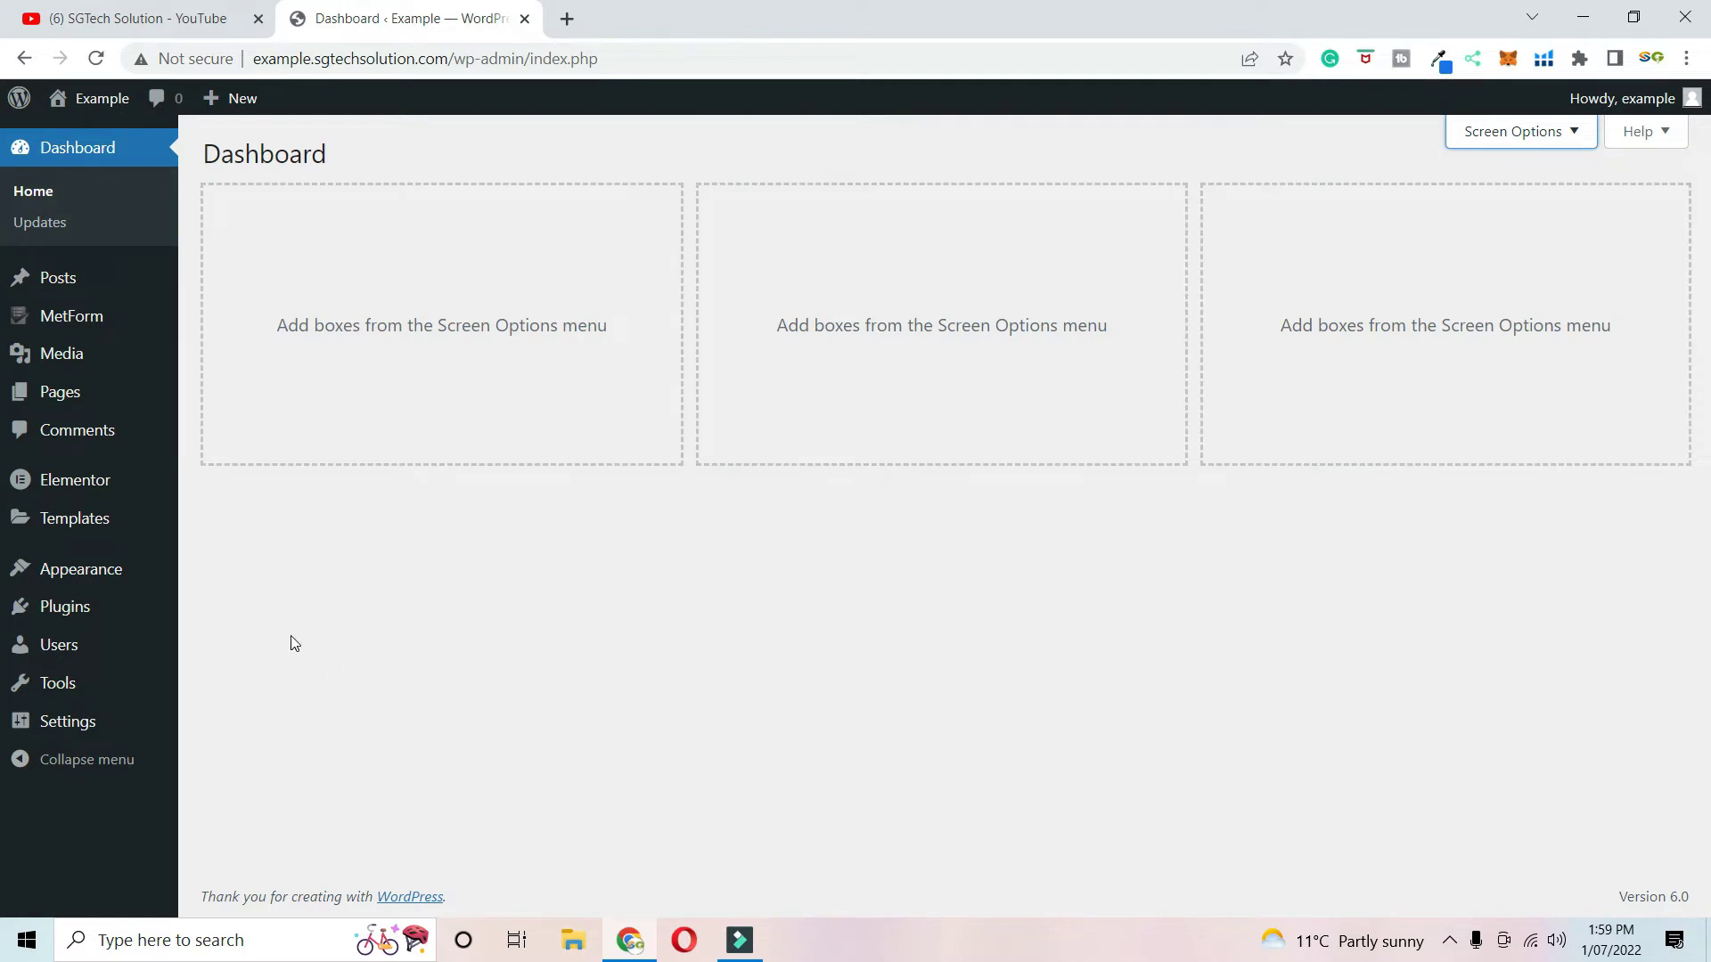
{"action": "left_click", "coordinate": [62, 613]}
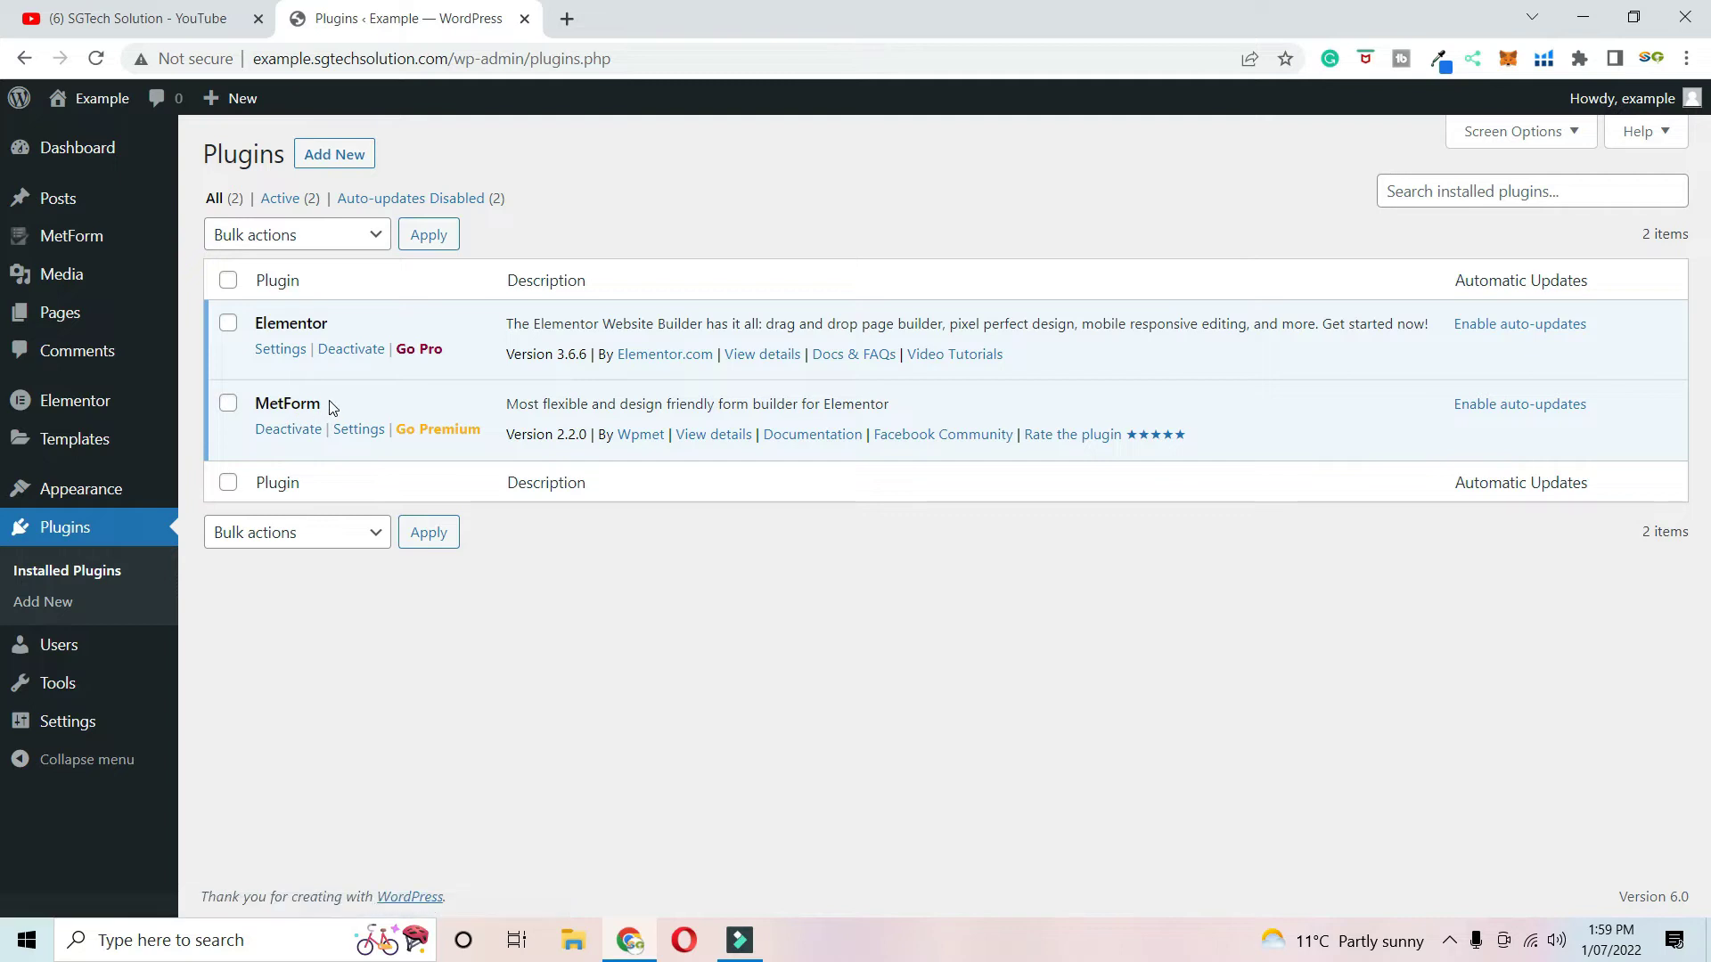
{"action": "left_click", "coordinate": [332, 156]}
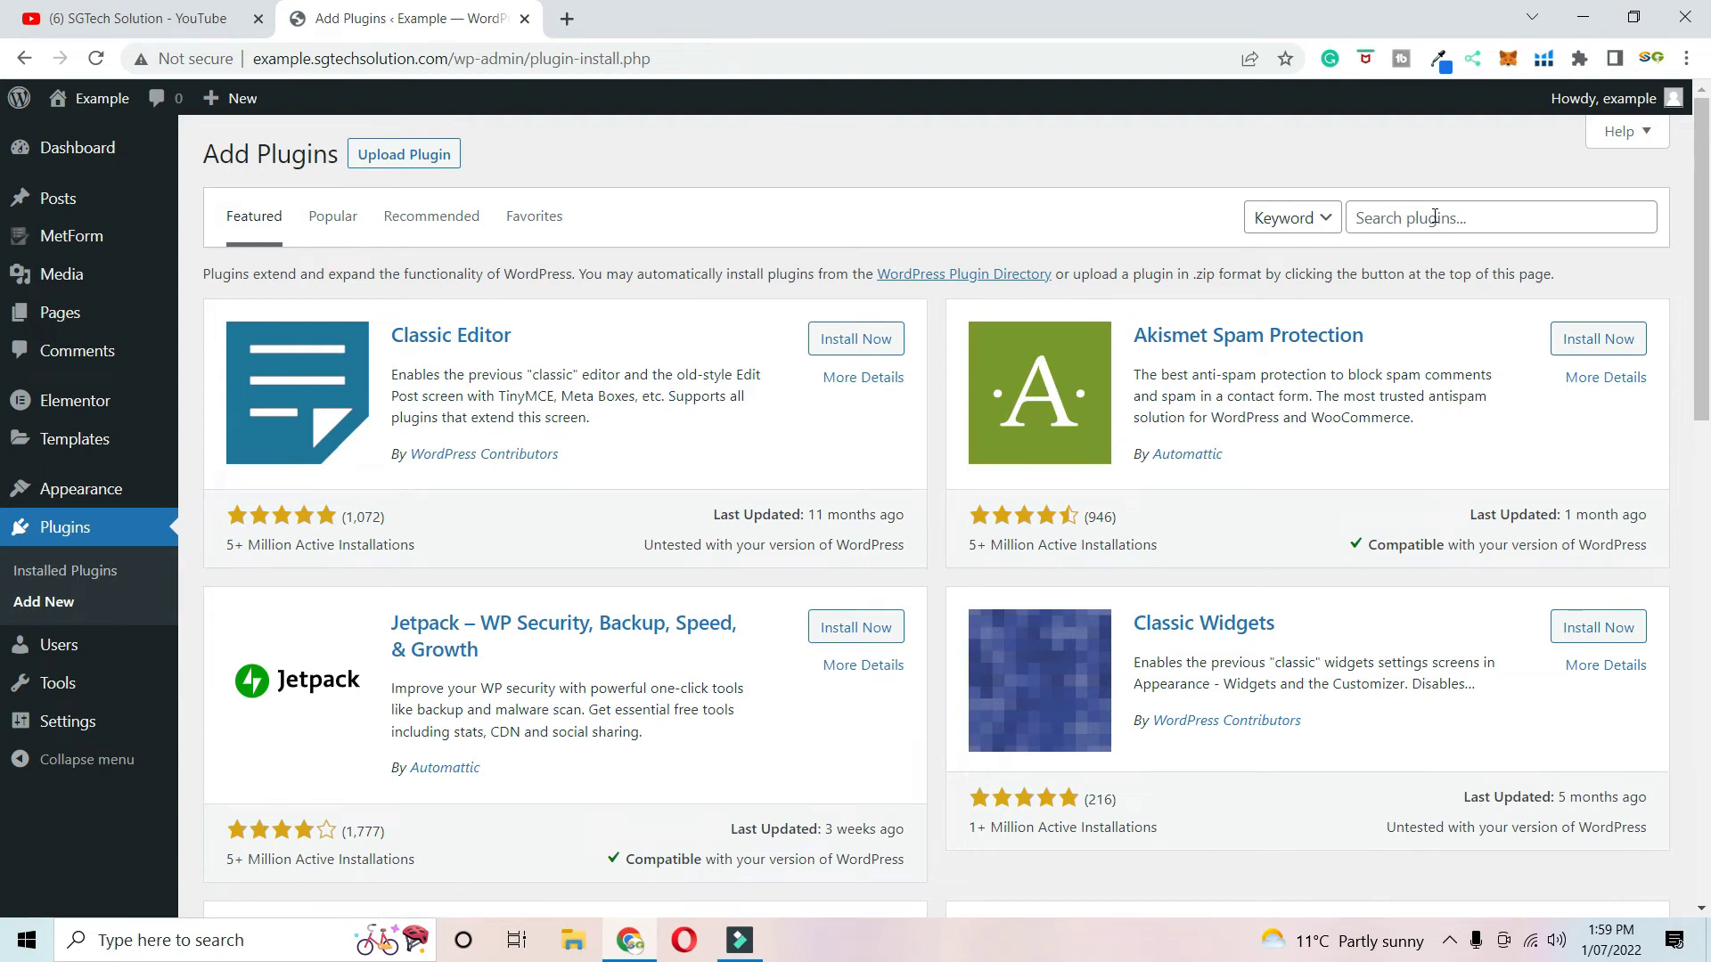
{"action": "left_click", "coordinate": [1435, 217]}
{"action": "type", "text": "metform"}
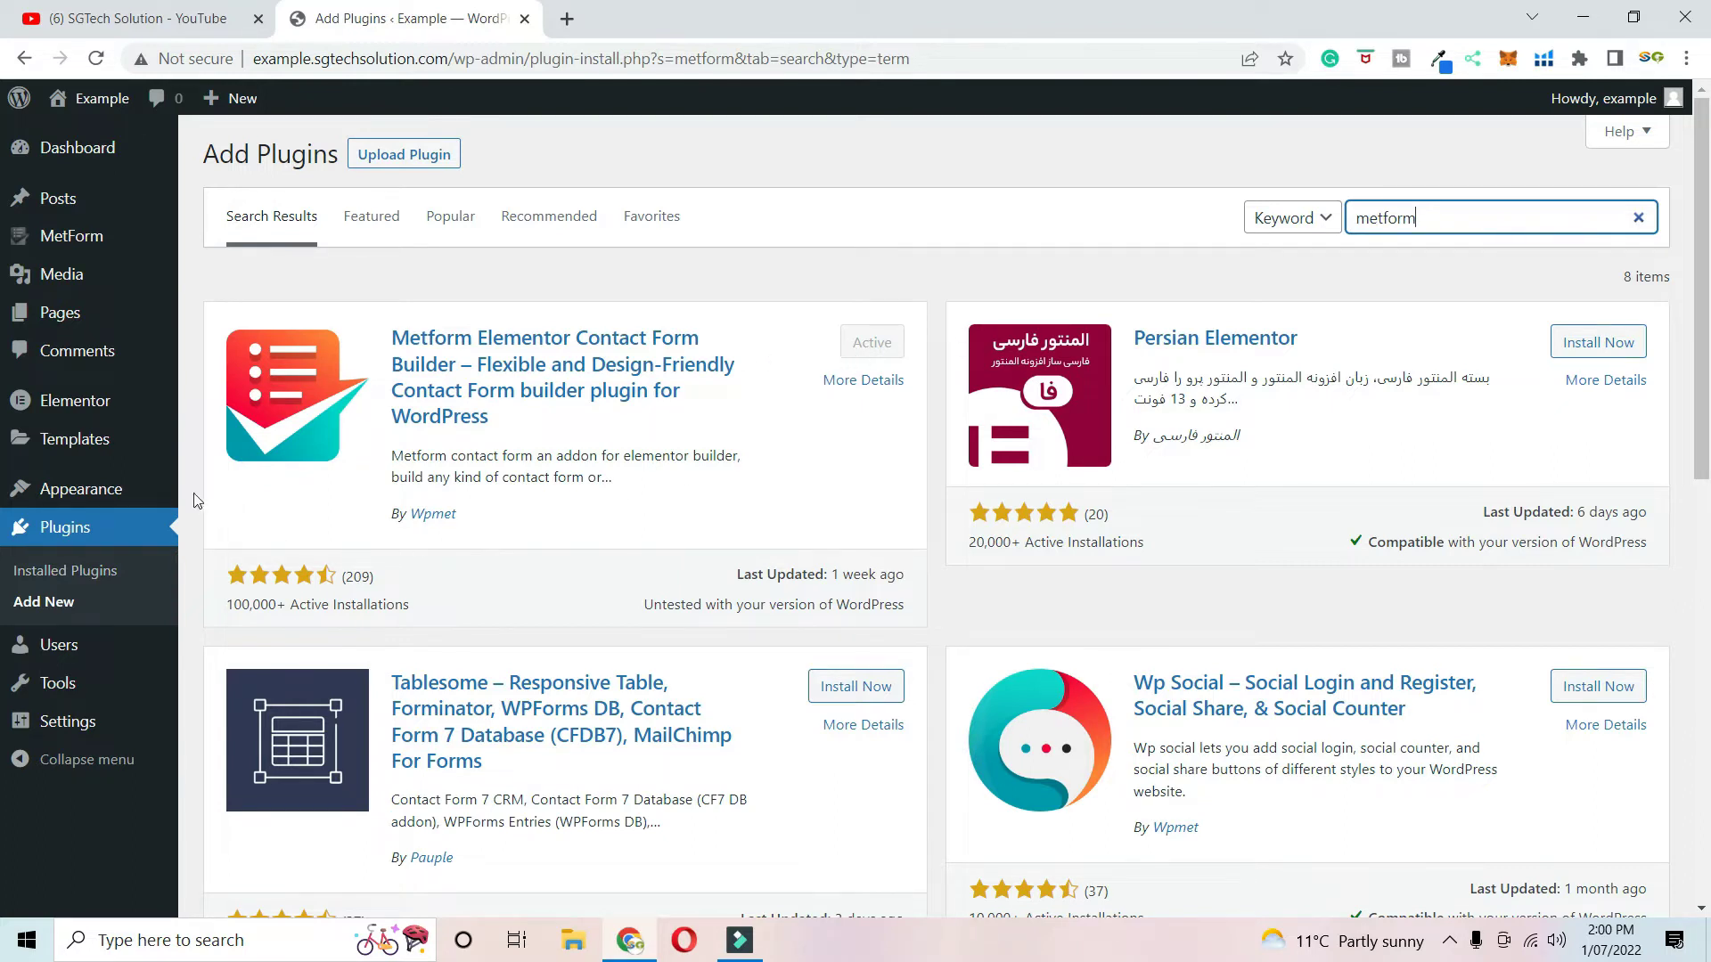
- Create a new page titled "Contact Form" and publish it
{"action": "left_click", "coordinate": [54, 319]}
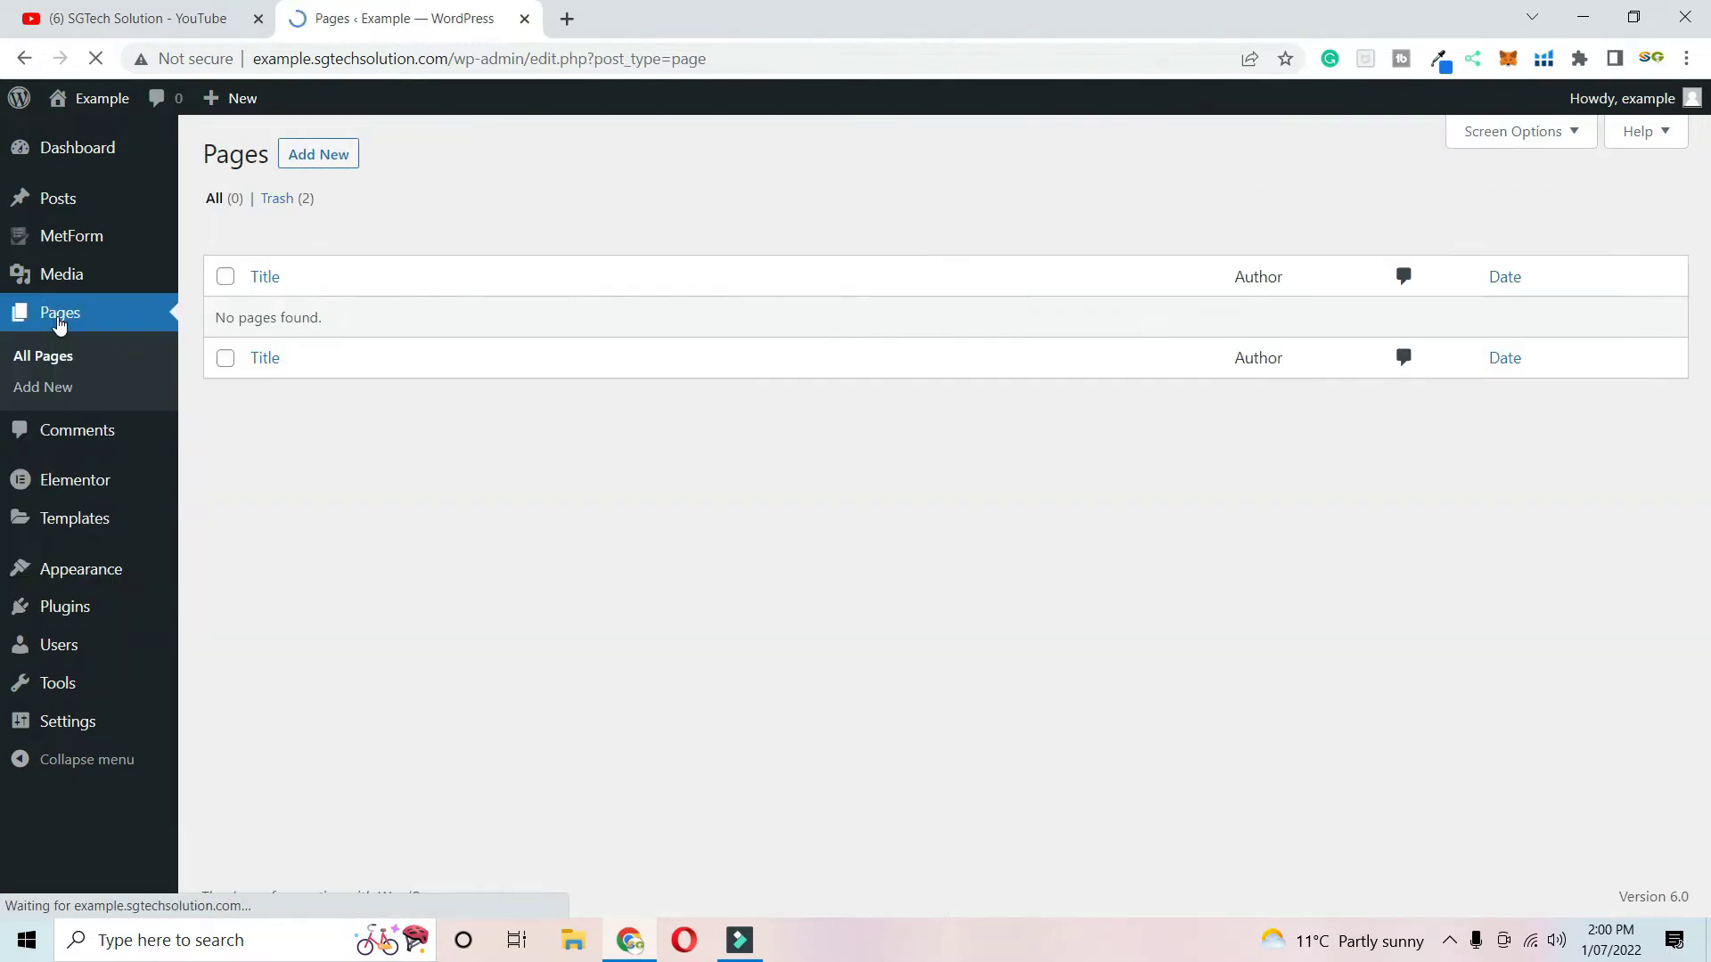
{"action": "left_click", "coordinate": [328, 157]}
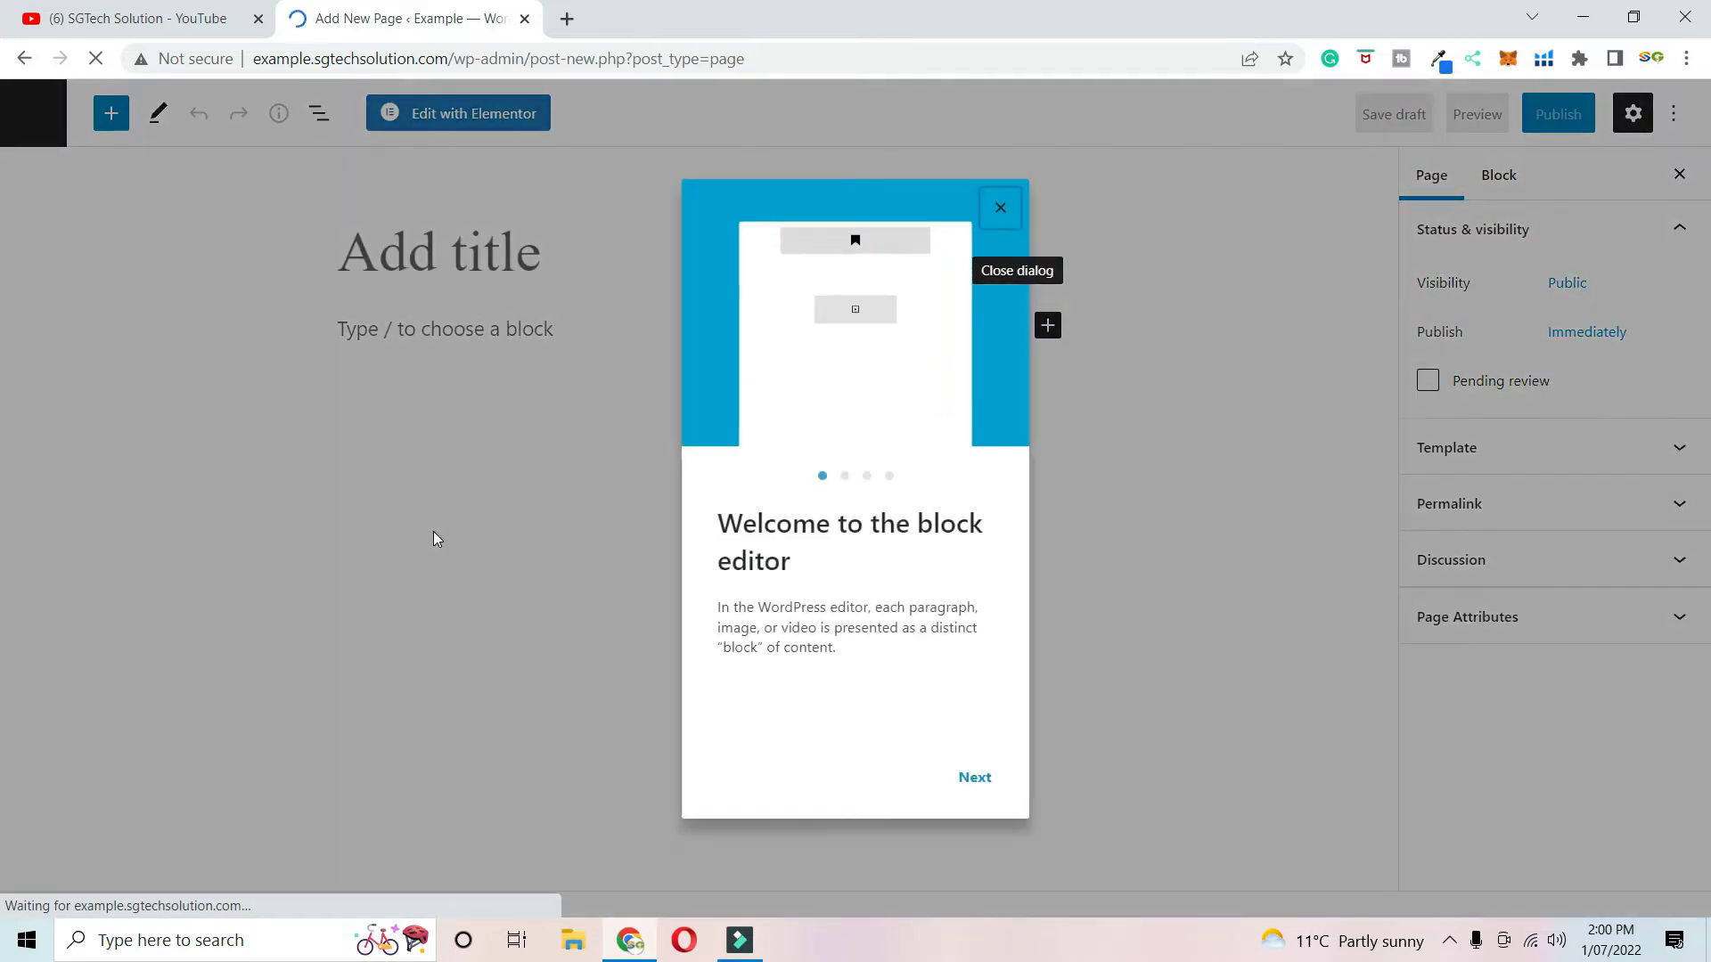
{"action": "left_click", "coordinate": [1004, 223]}
{"action": "left_click", "coordinate": [639, 228]}
{"action": "type", "text": "Con"}
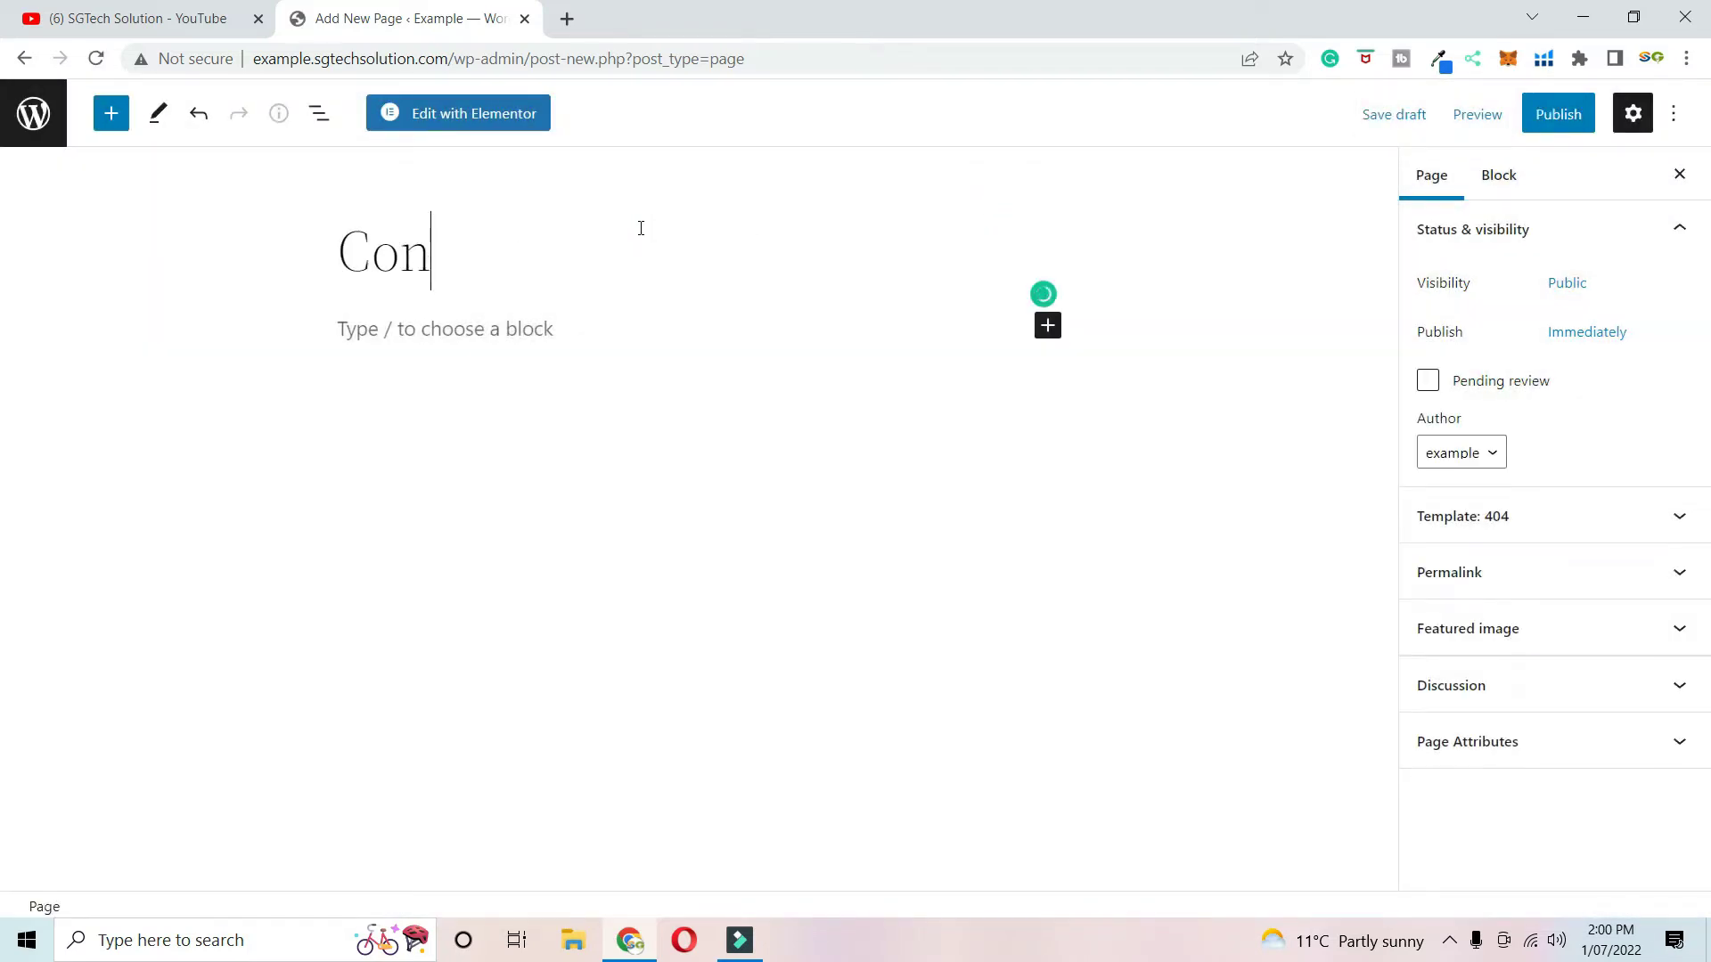
{"action": "type", "text": "tact Form"}
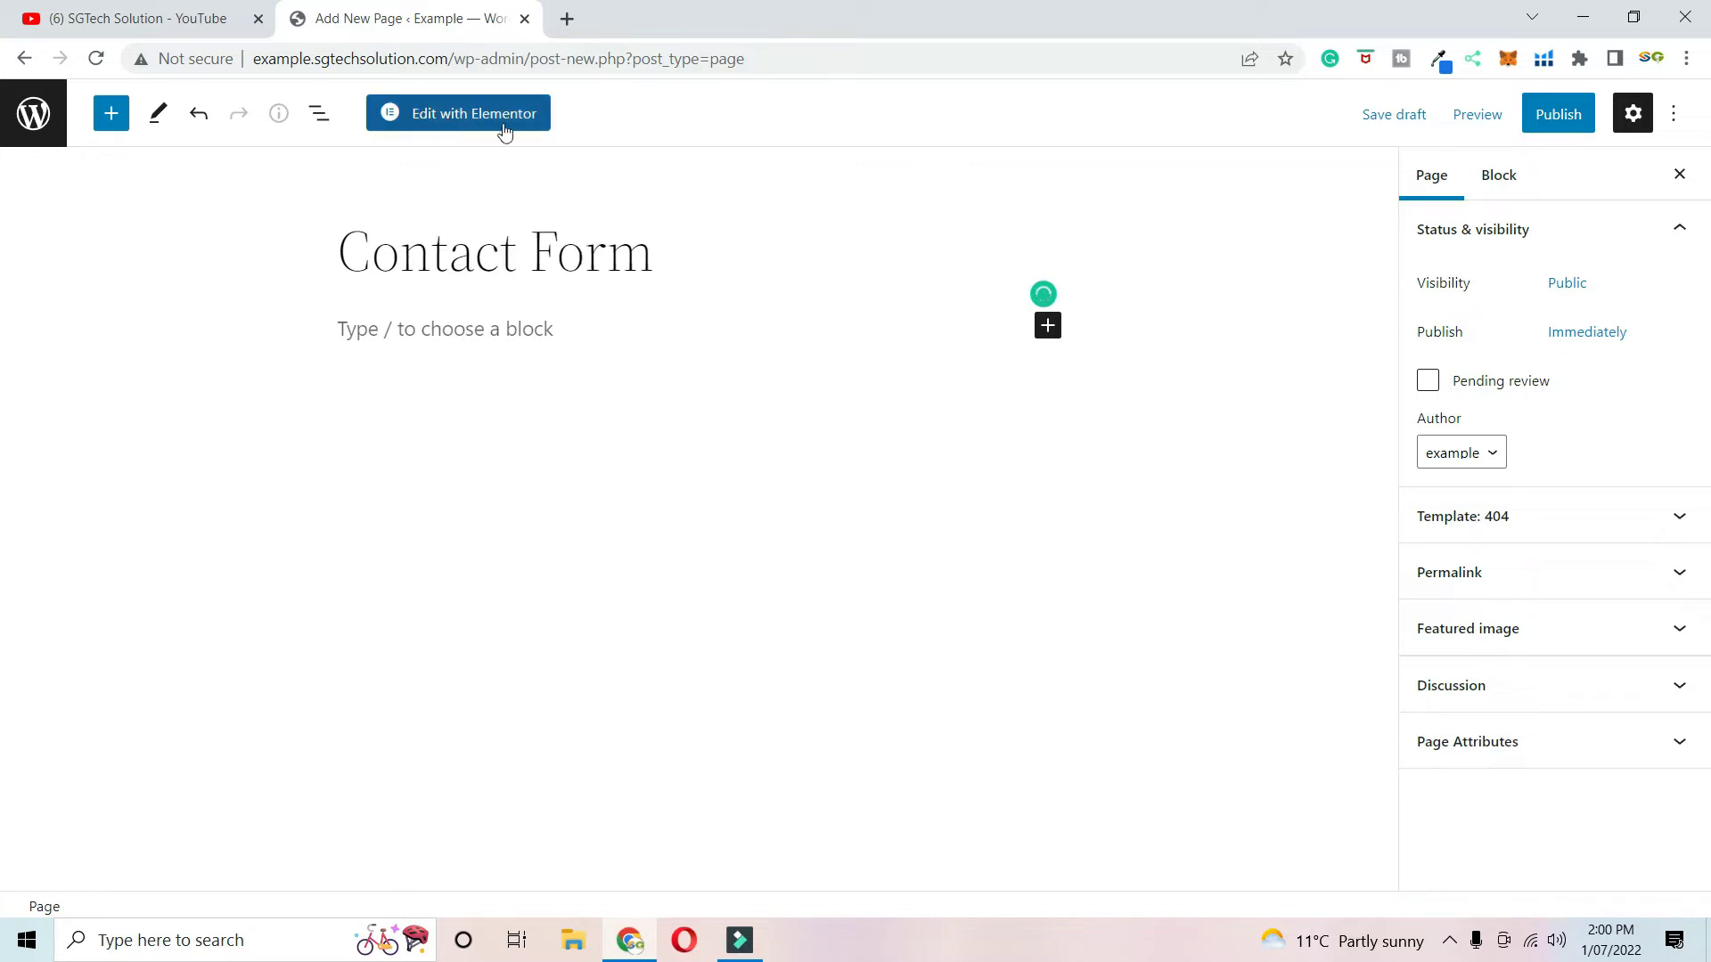
{"action": "left_click", "coordinate": [1555, 116]}
{"action": "left_click", "coordinate": [1543, 116]}
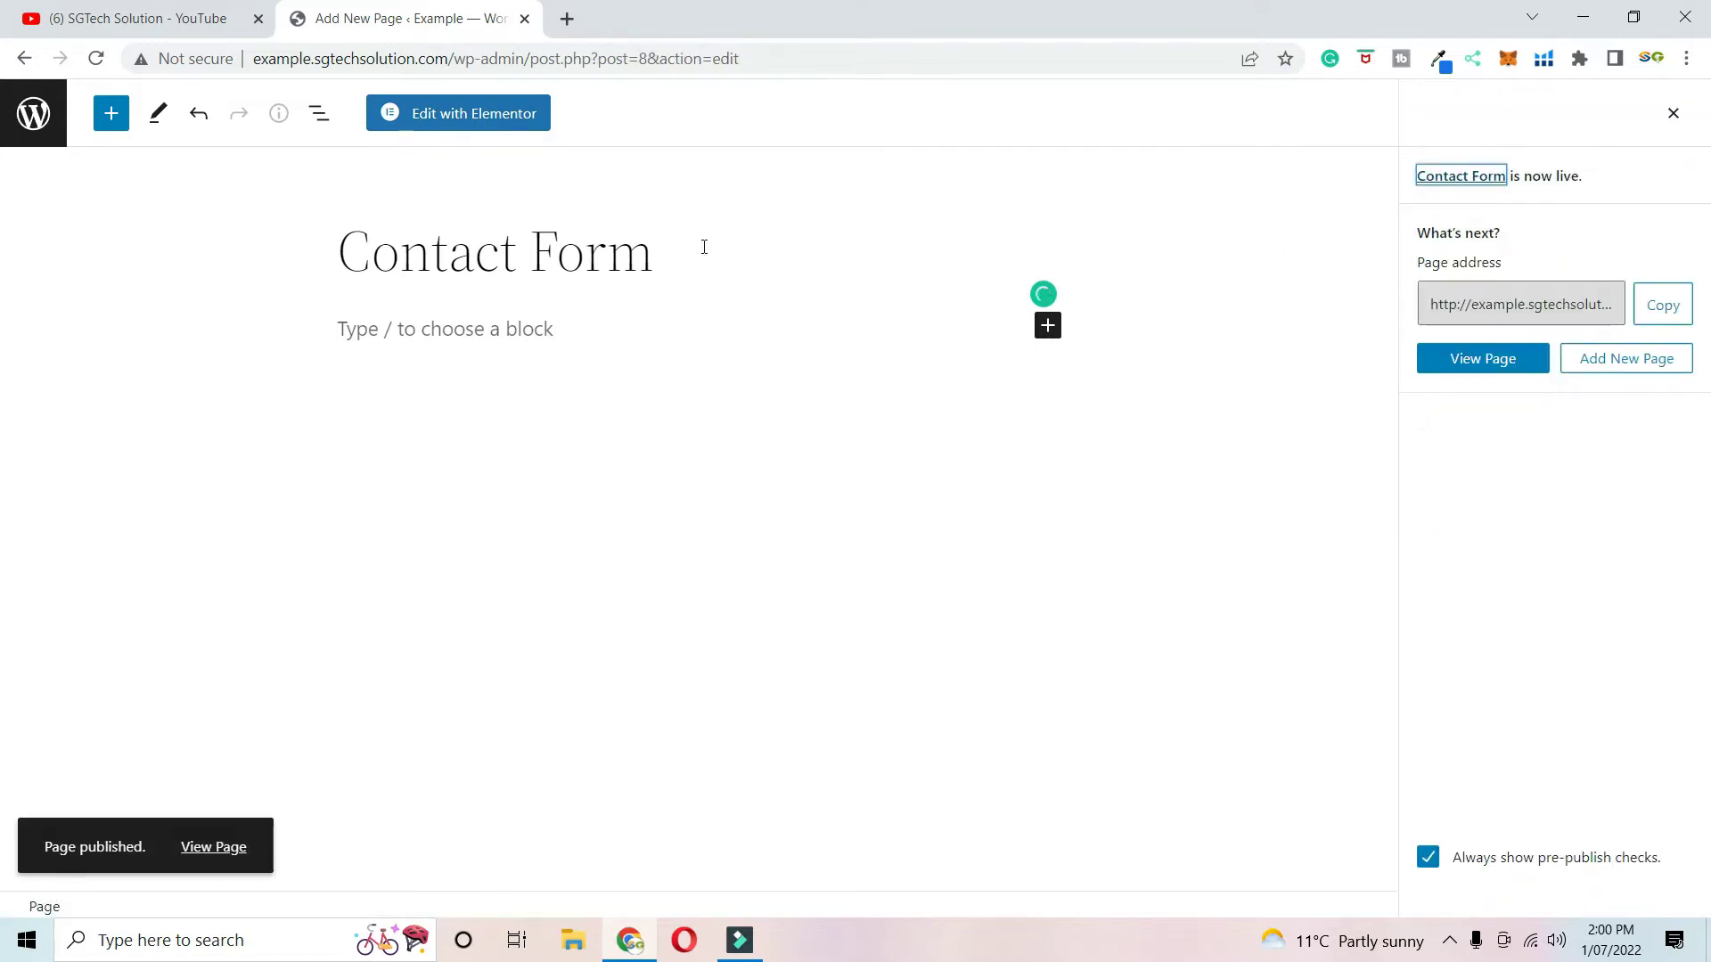
- Open the Contact Form page in Elementor, close the Navigator and add a single-column section
{"action": "left_click", "coordinate": [430, 127]}
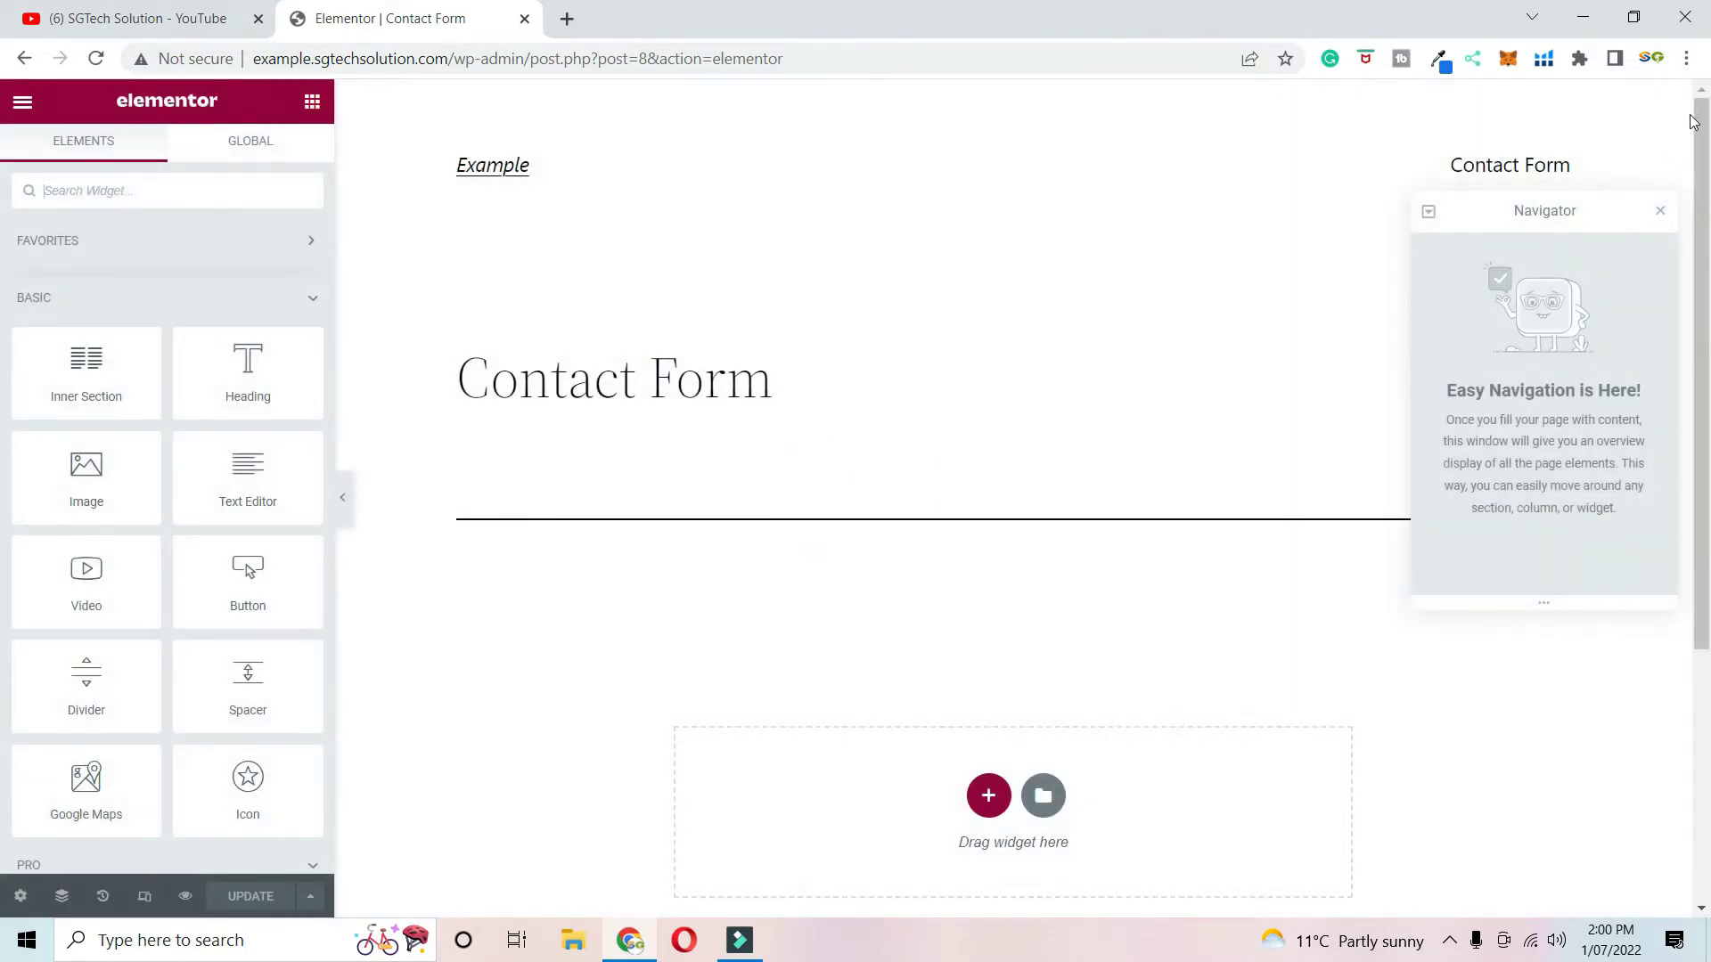
{"action": "left_click", "coordinate": [1660, 211]}
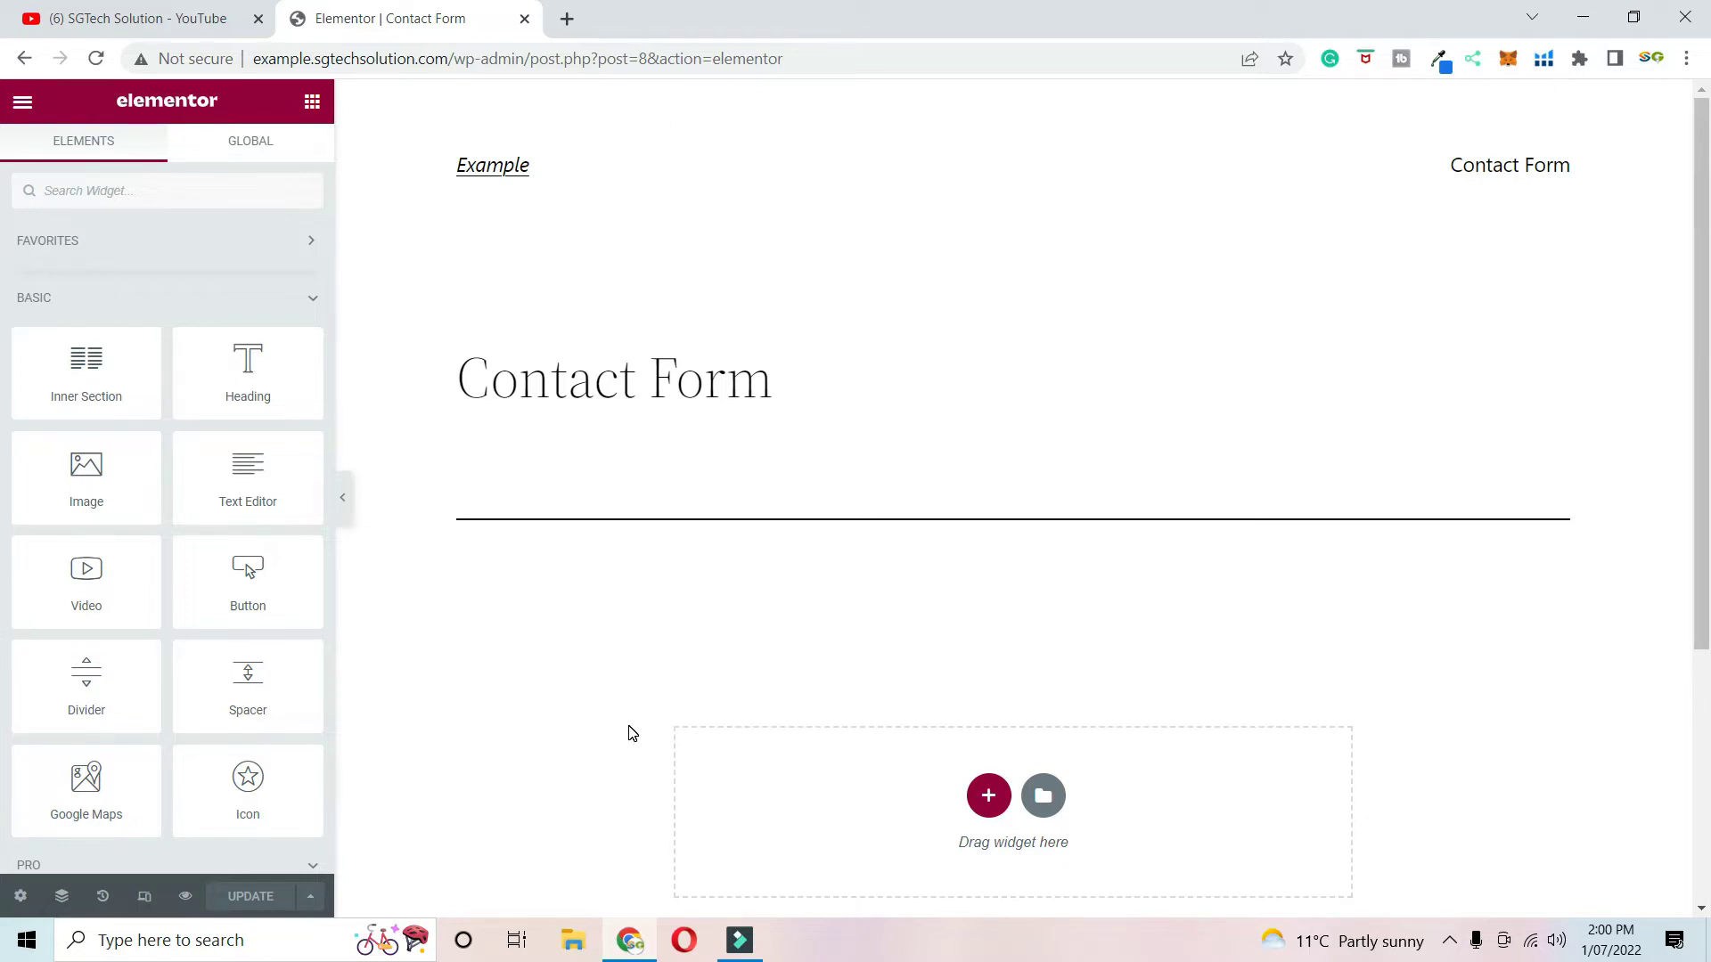
{"action": "scroll", "coordinate": [628, 738], "scroll_direction": "down", "scroll_amount": 2}
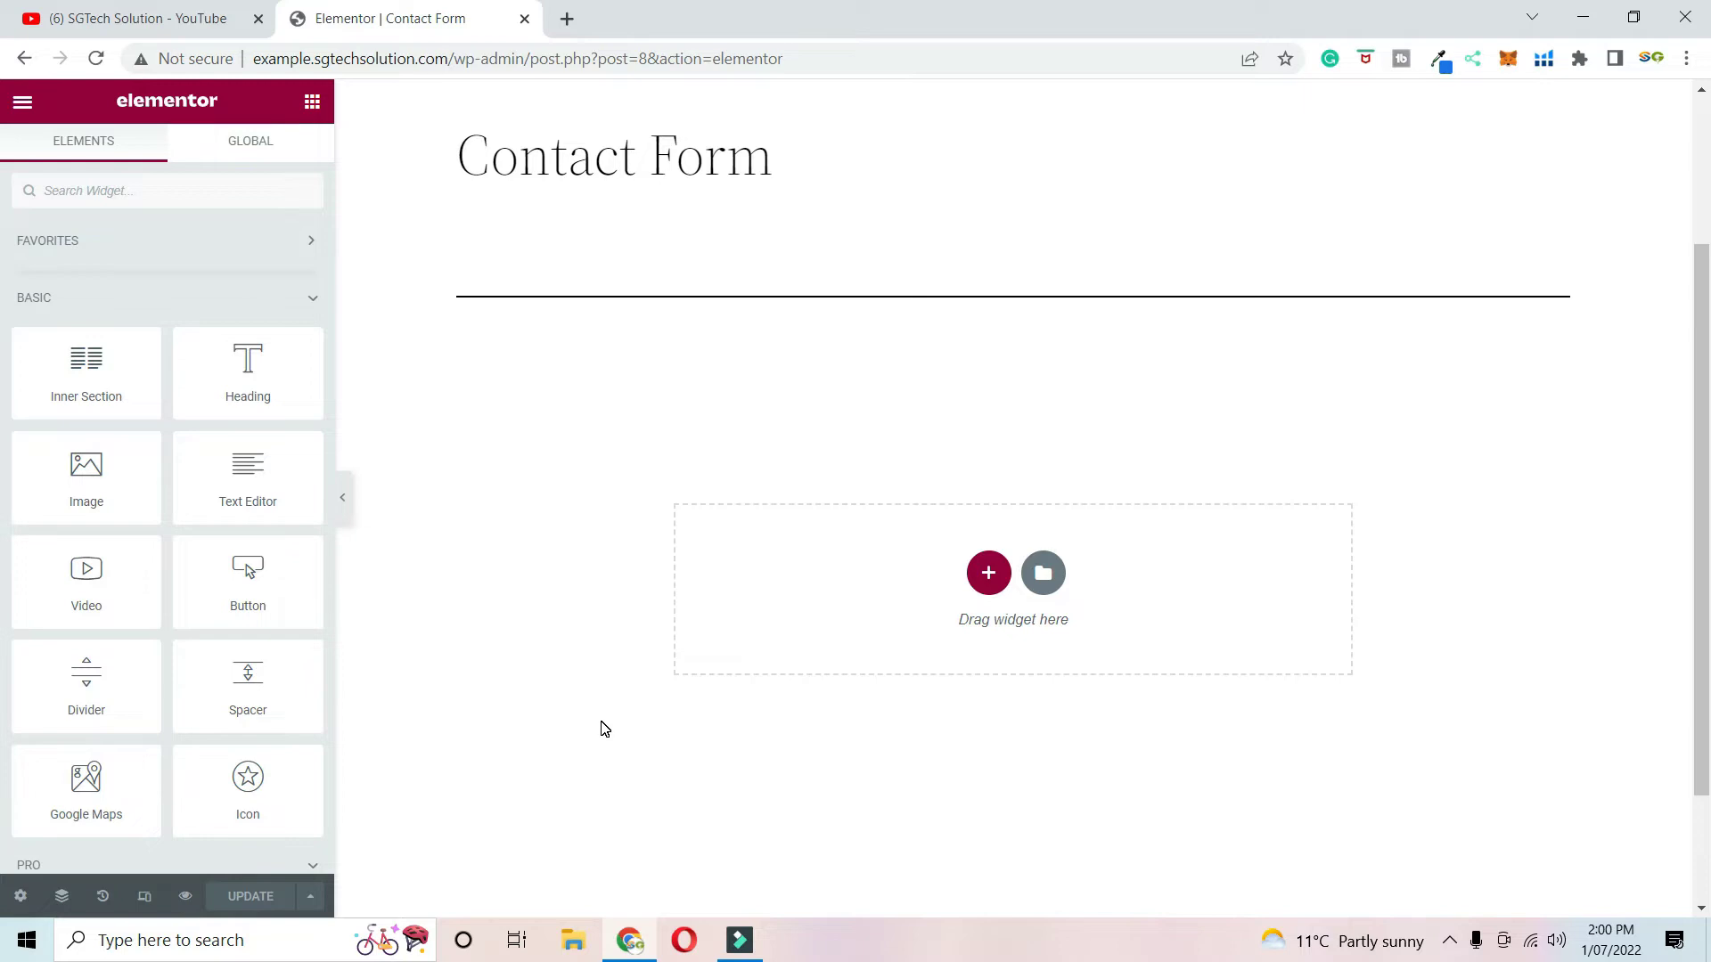
{"action": "left_click", "coordinate": [983, 577]}
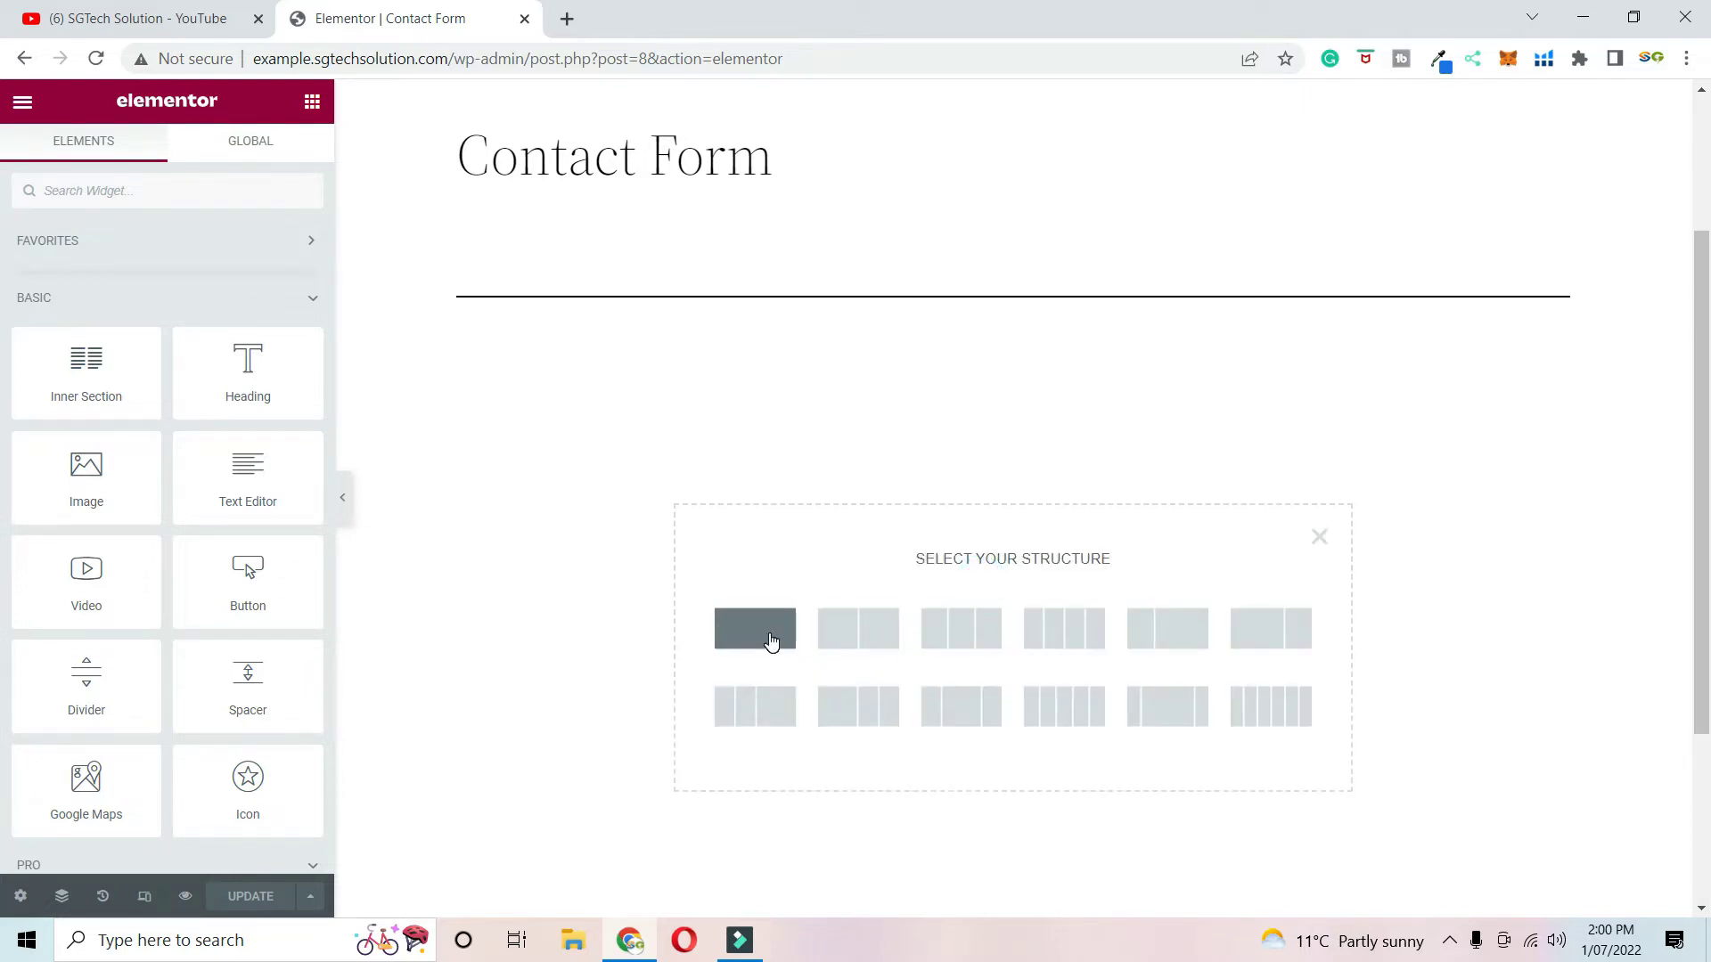
{"action": "left_click", "coordinate": [771, 641]}
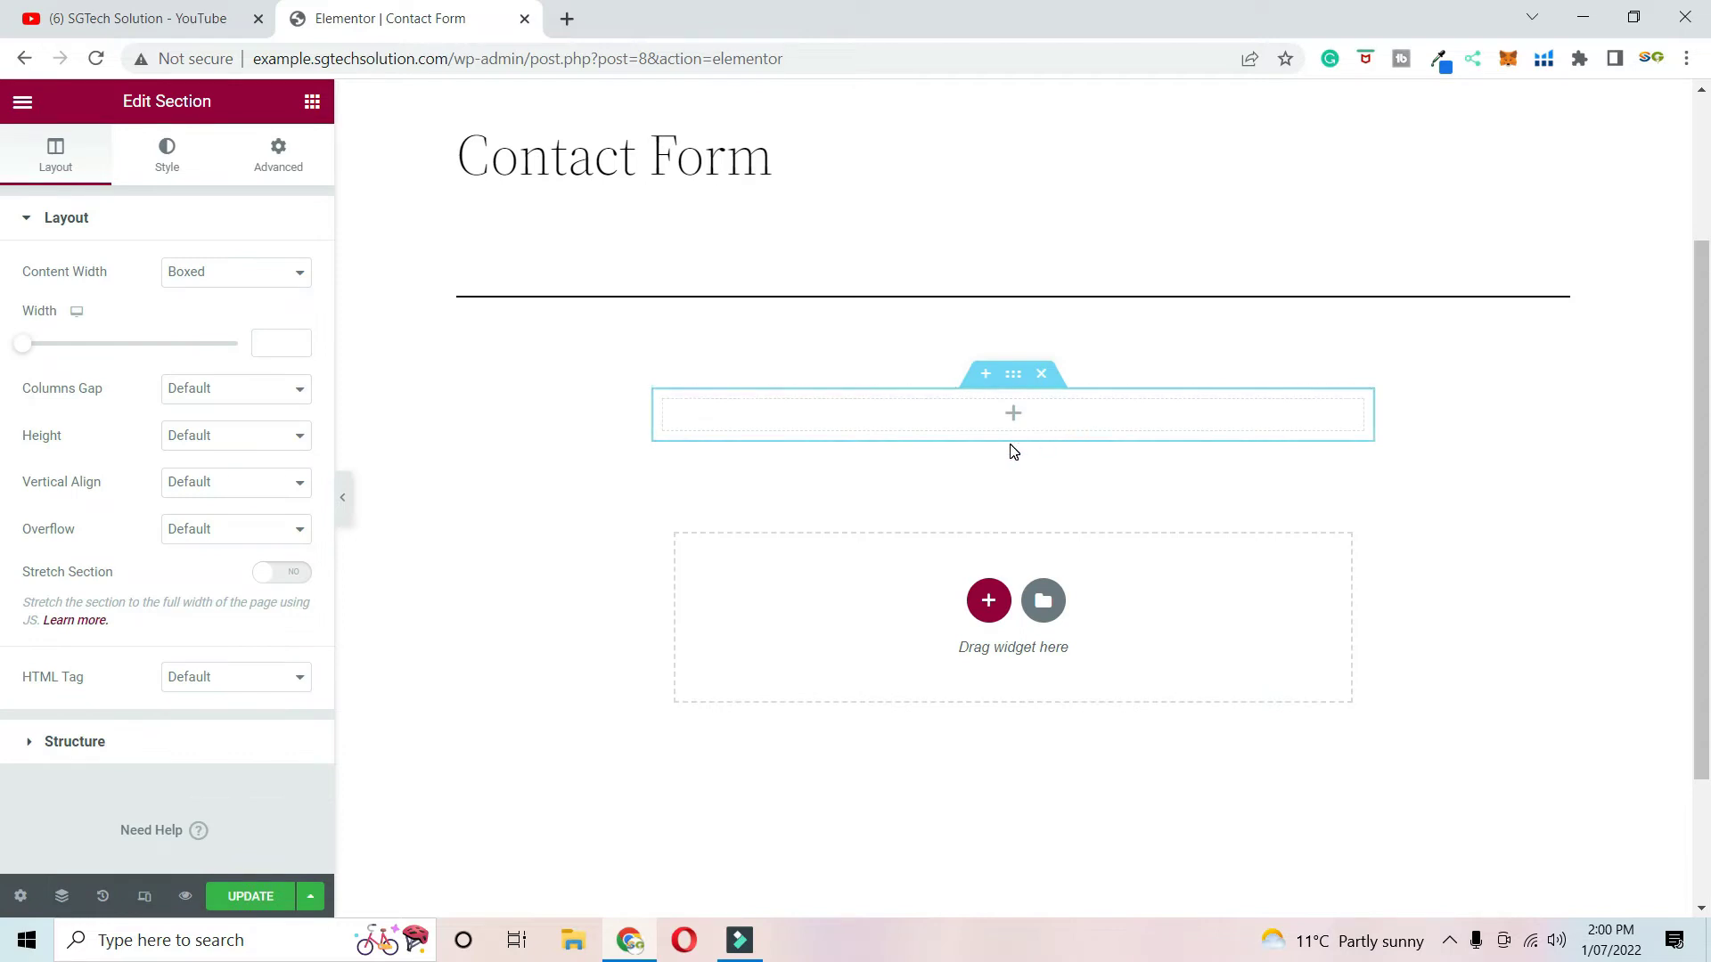
- Find the MetForm widget by searching for "met" and place it in the new empty section
{"action": "left_click", "coordinate": [1013, 415]}
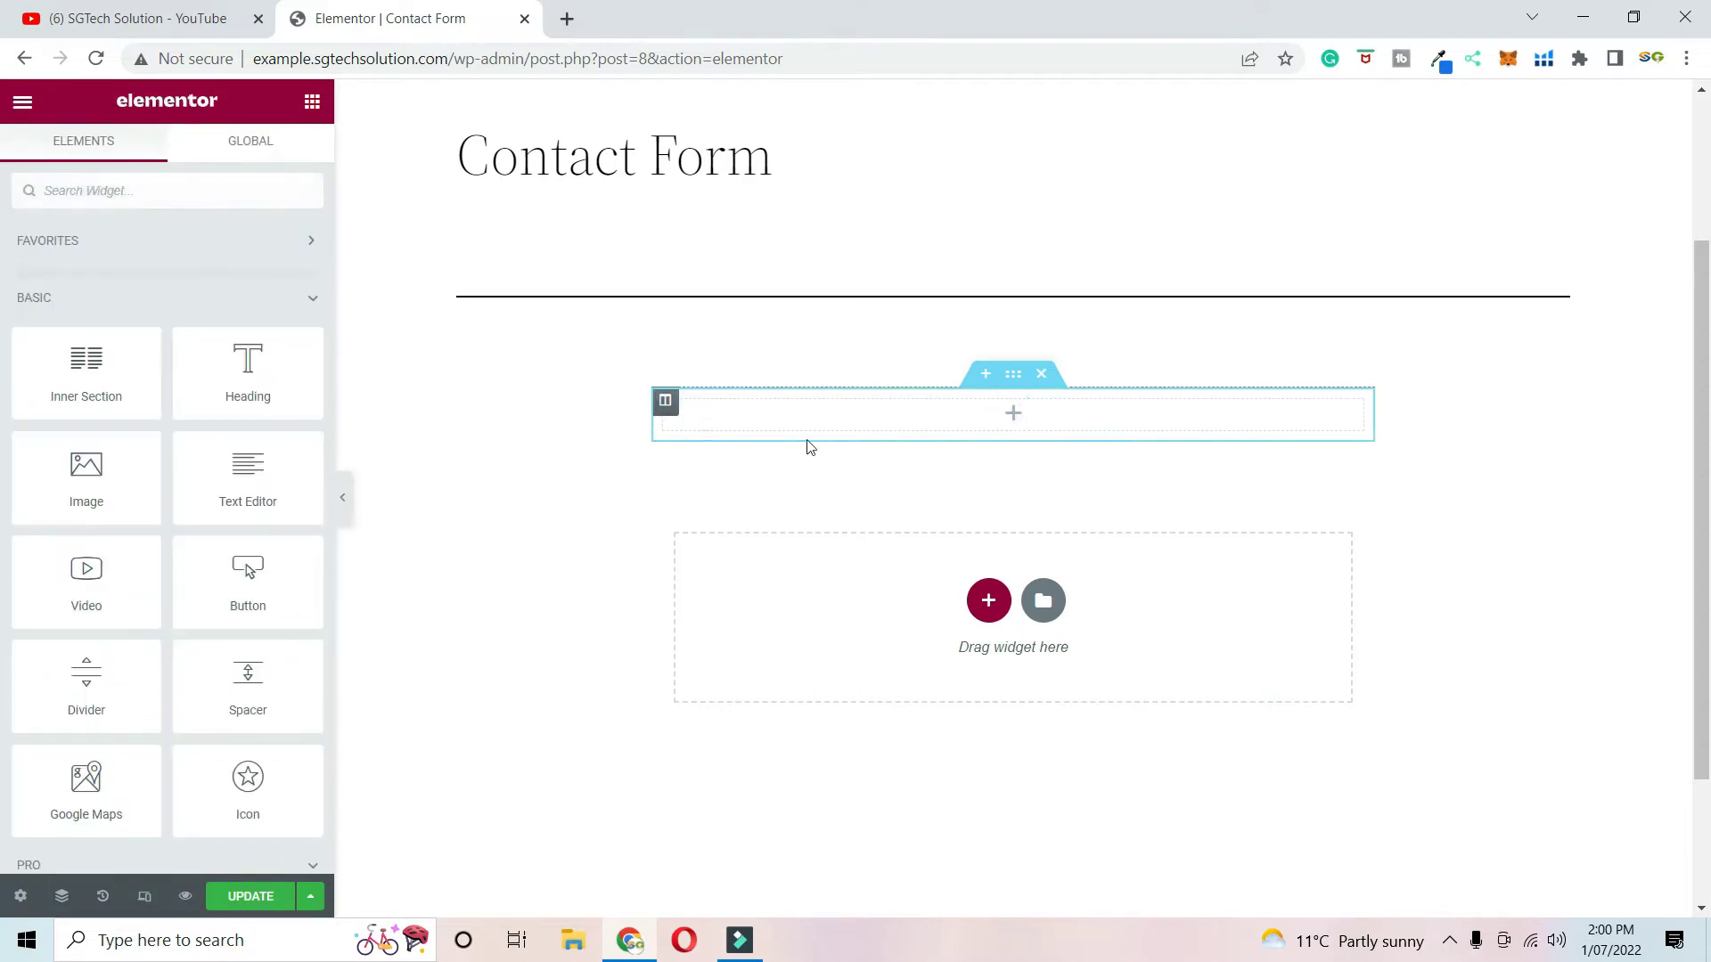
{"action": "left_click", "coordinate": [77, 197]}
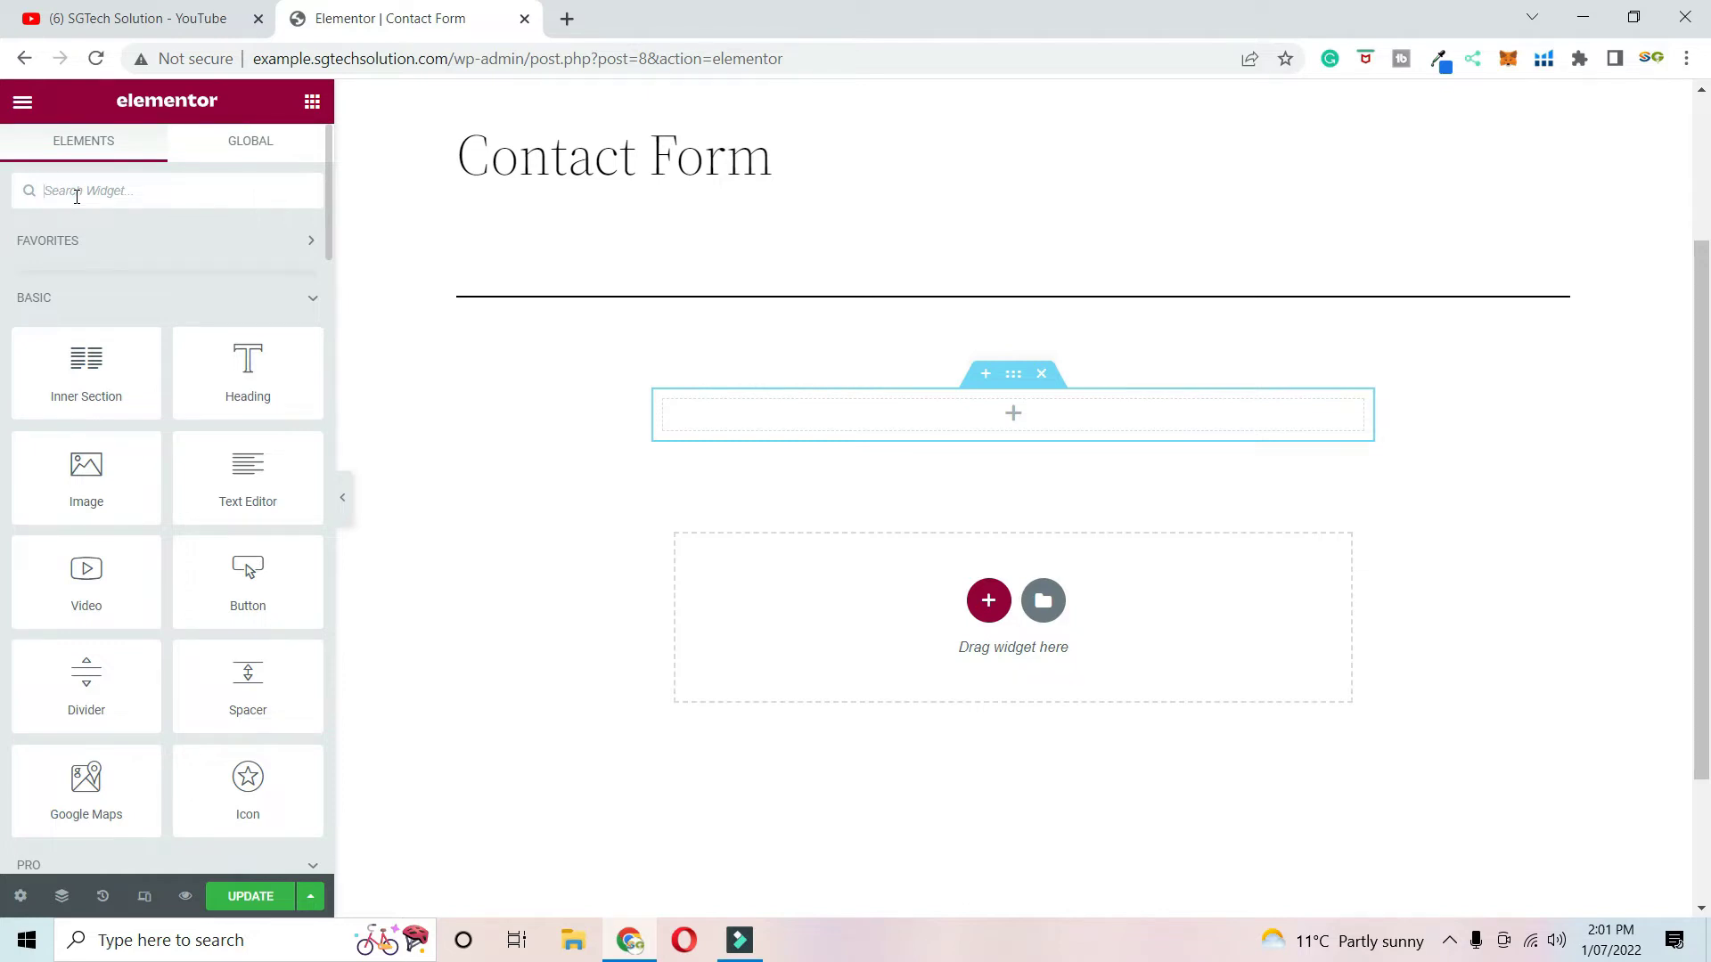
{"action": "type", "text": "met"}
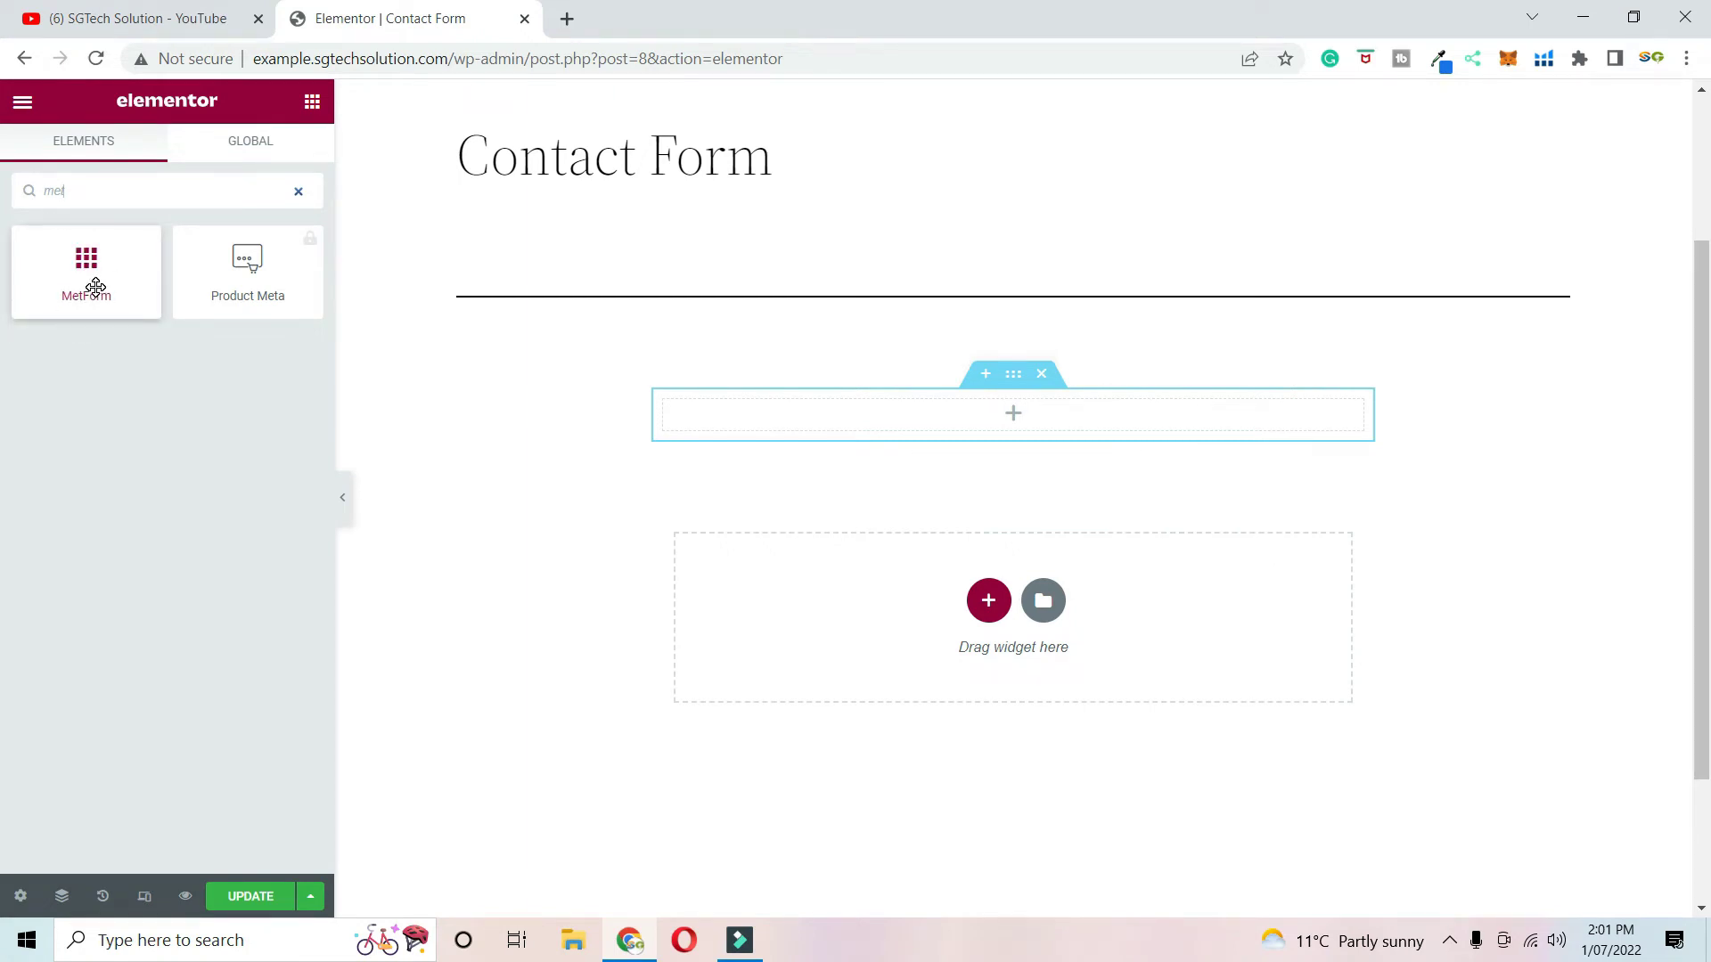
{"action": "left_click_drag", "start_coordinate": [96, 285], "coordinate": [1034, 418]}
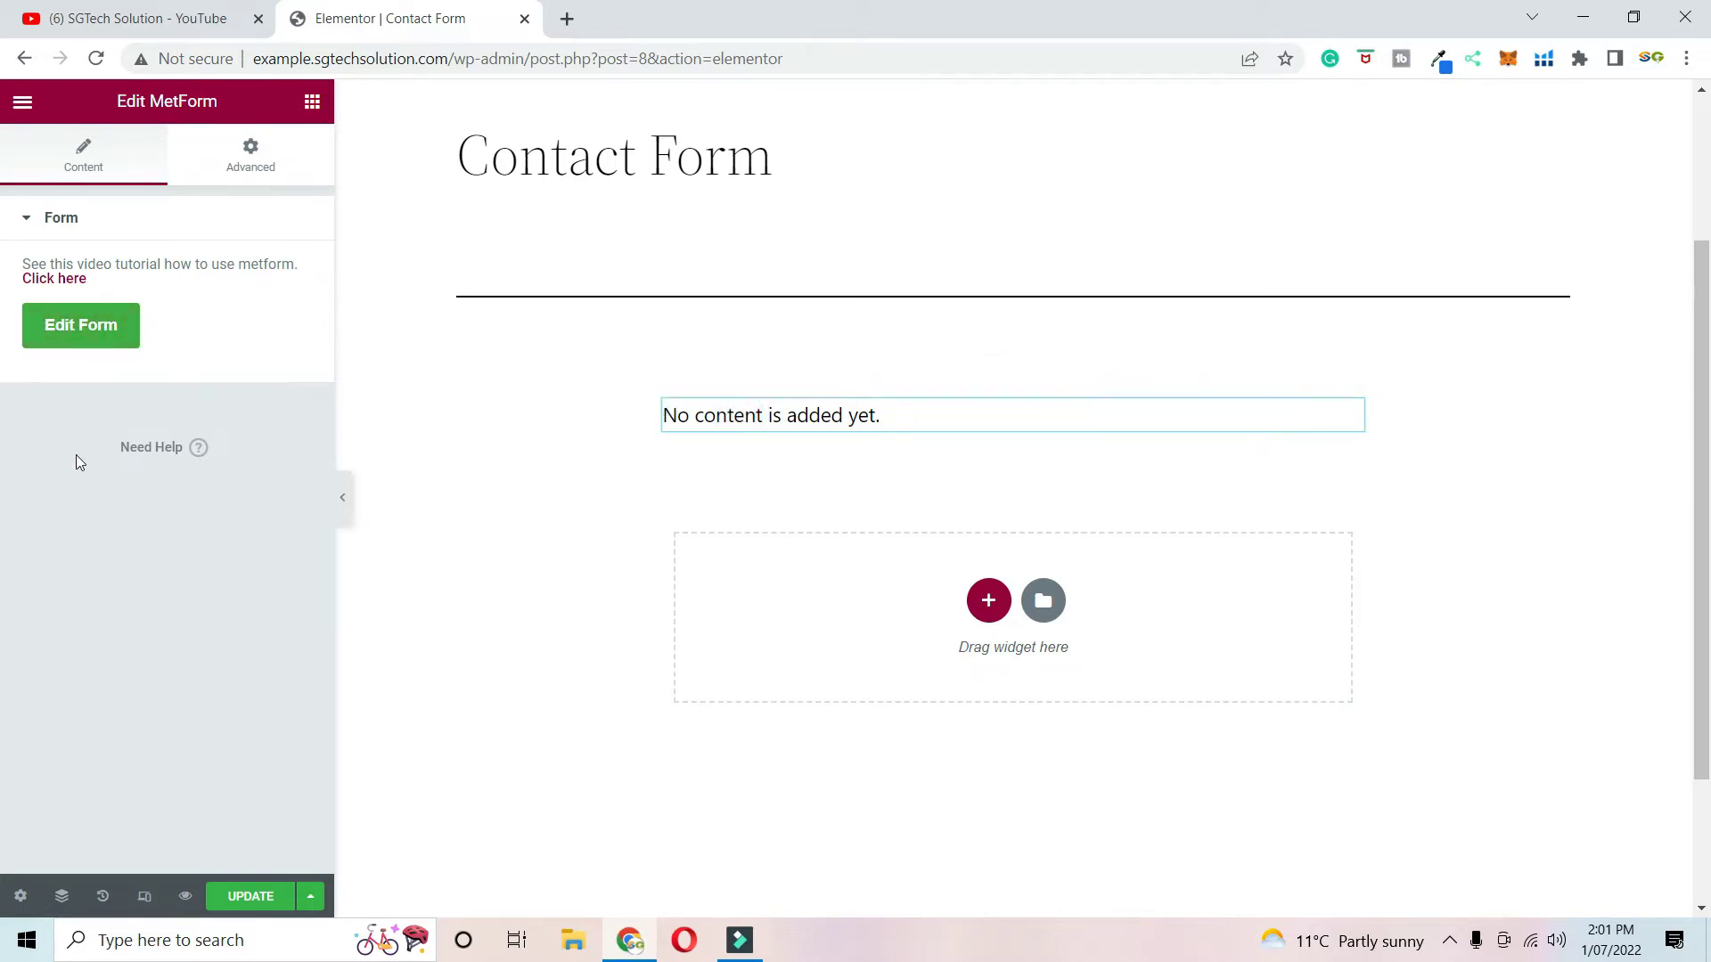
- Create a new form for the MetForm widget from the Simple Contact Form 2 template and open it for editing
{"action": "left_click", "coordinate": [80, 349]}
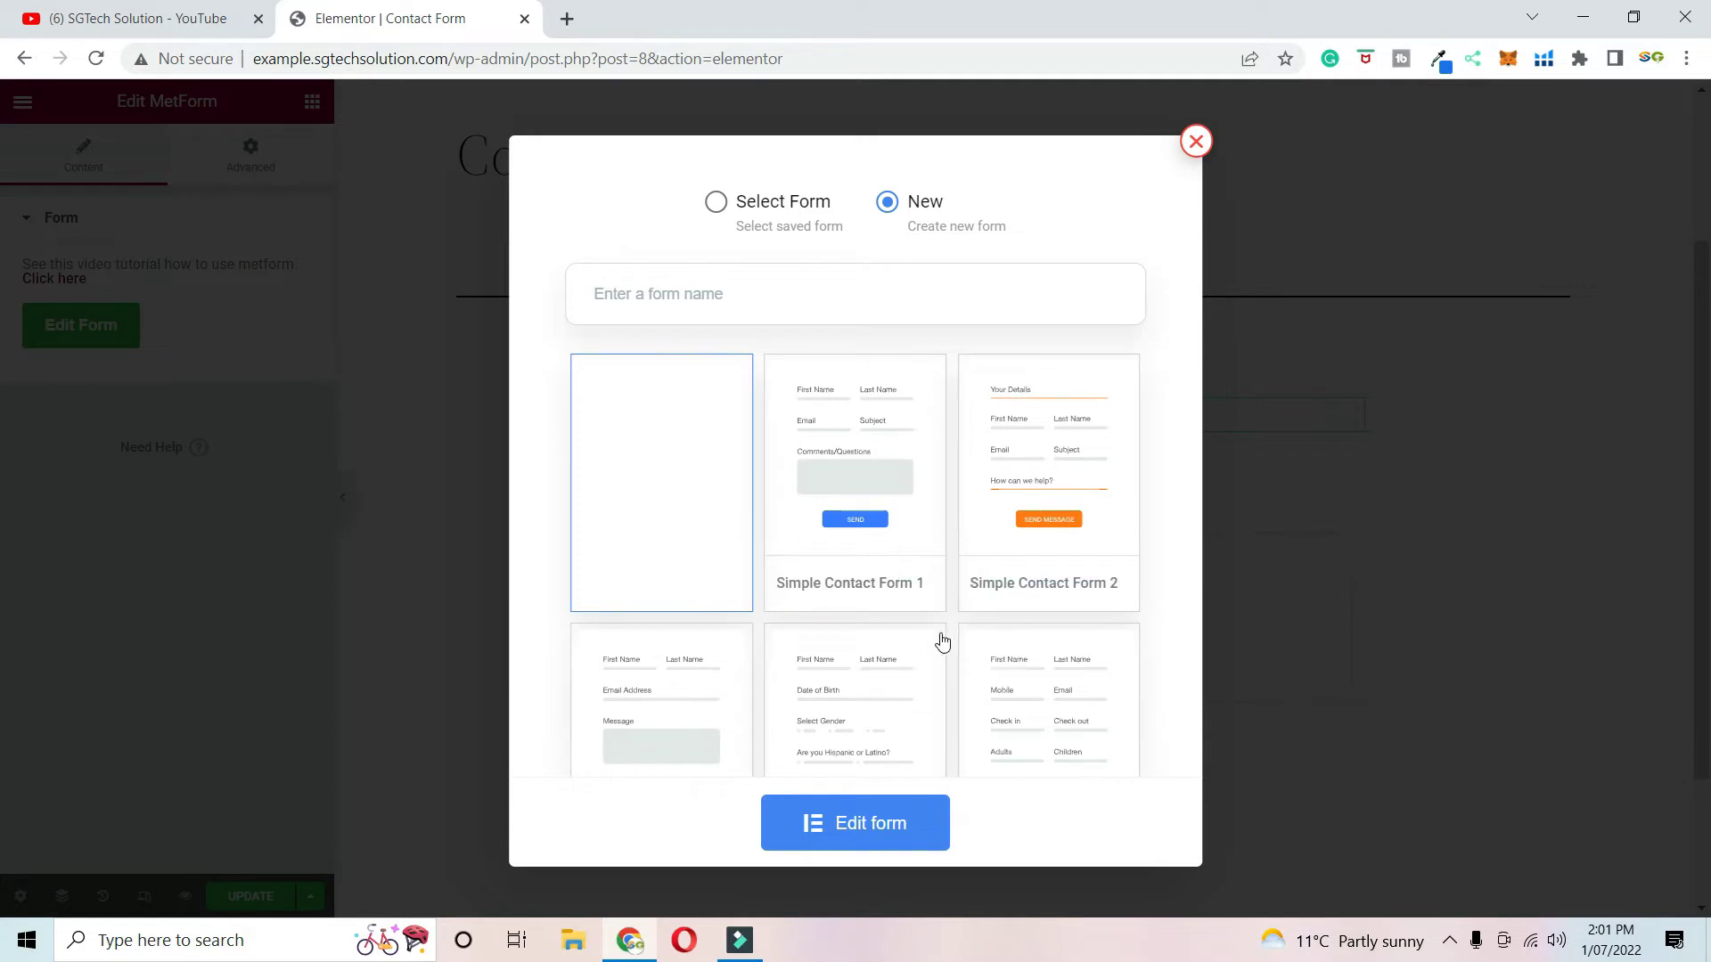
{"action": "scroll", "coordinate": [923, 643], "scroll_direction": "down", "scroll_amount": 10}
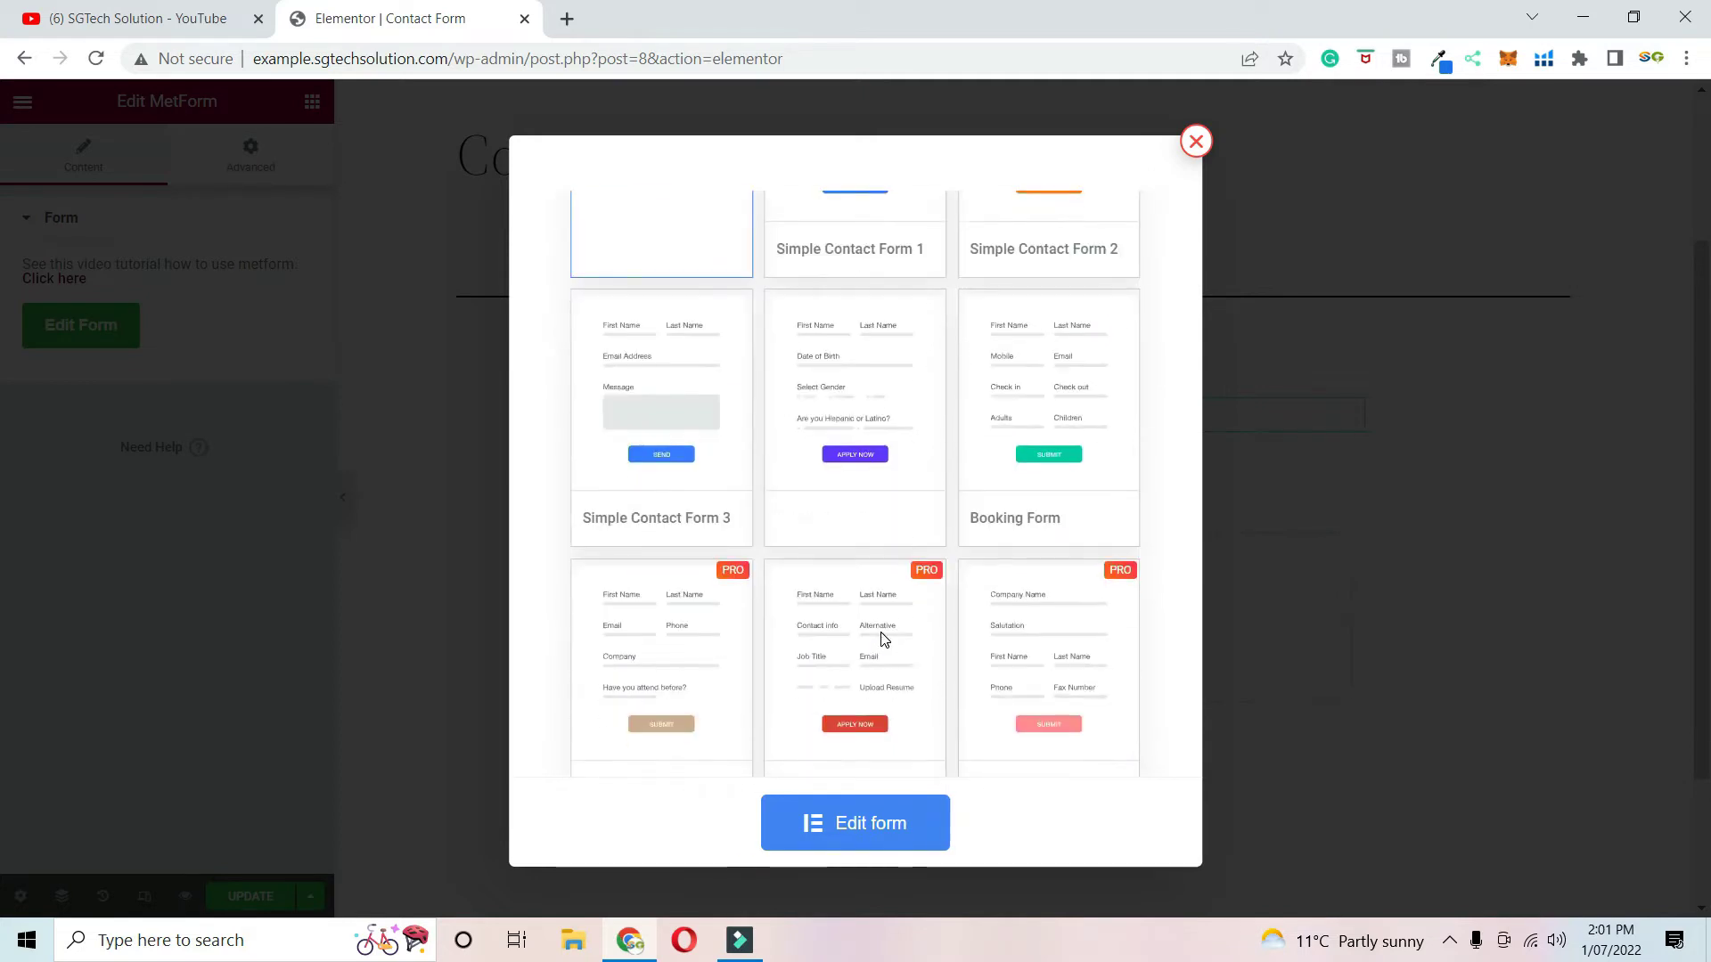
{"action": "scroll", "coordinate": [804, 535], "scroll_direction": "down", "scroll_amount": 20}
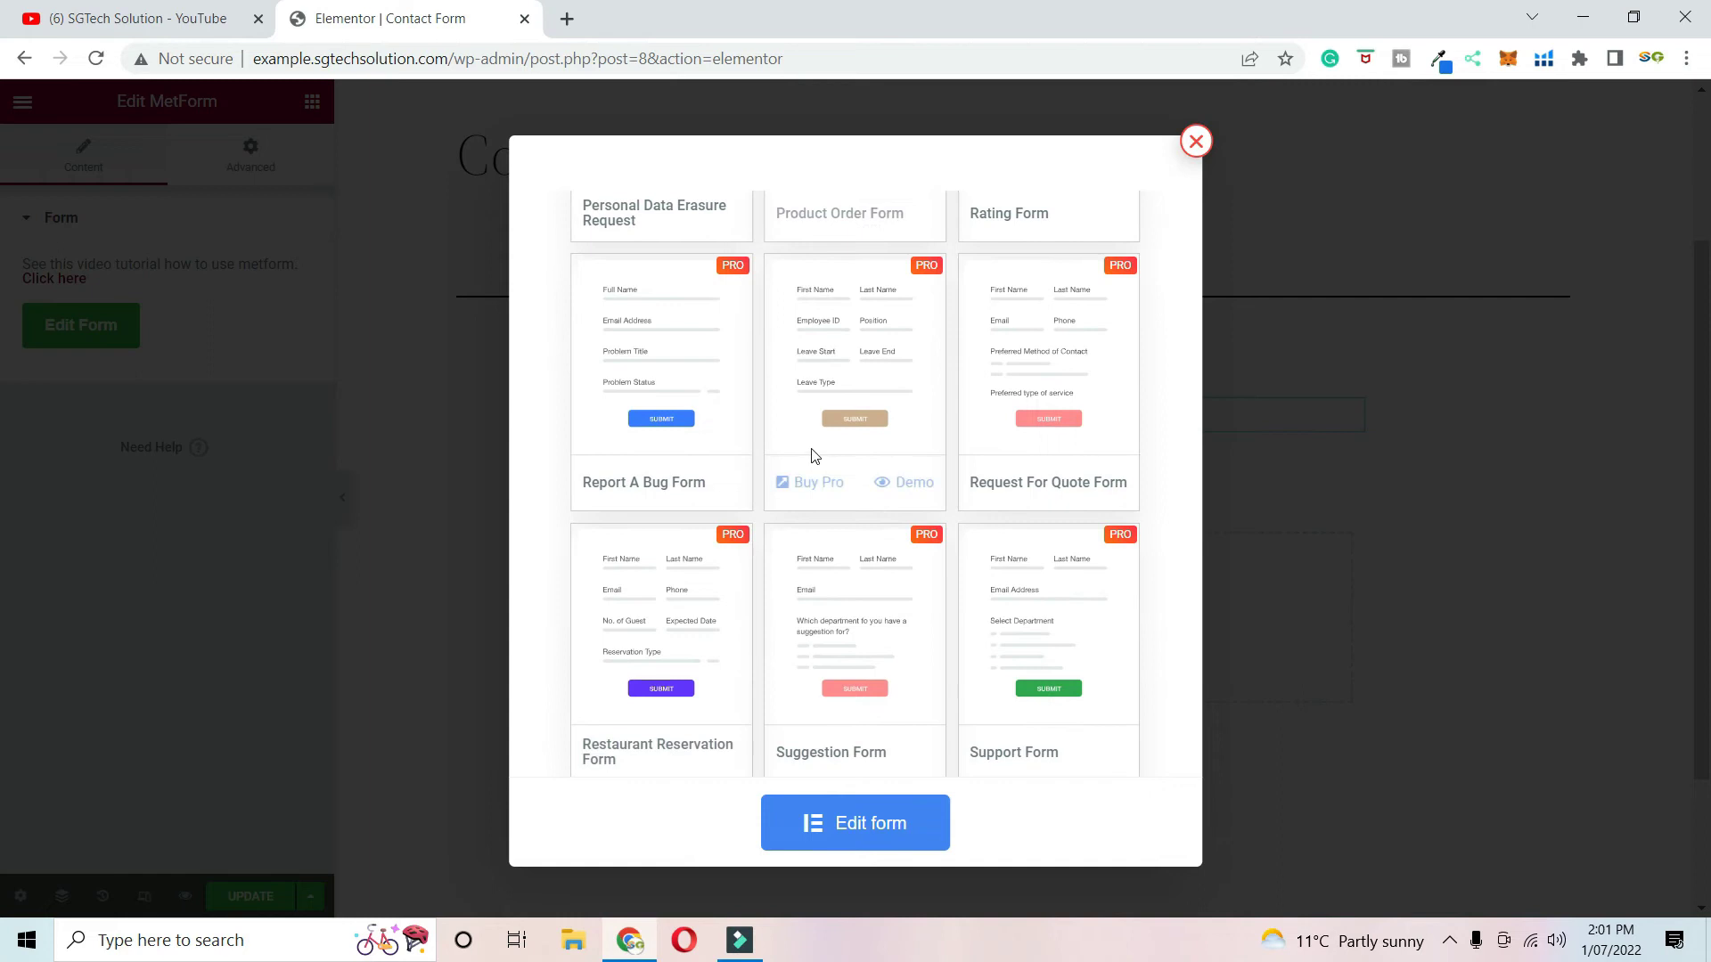
{"action": "scroll", "coordinate": [805, 571], "scroll_direction": "up", "scroll_amount": 20}
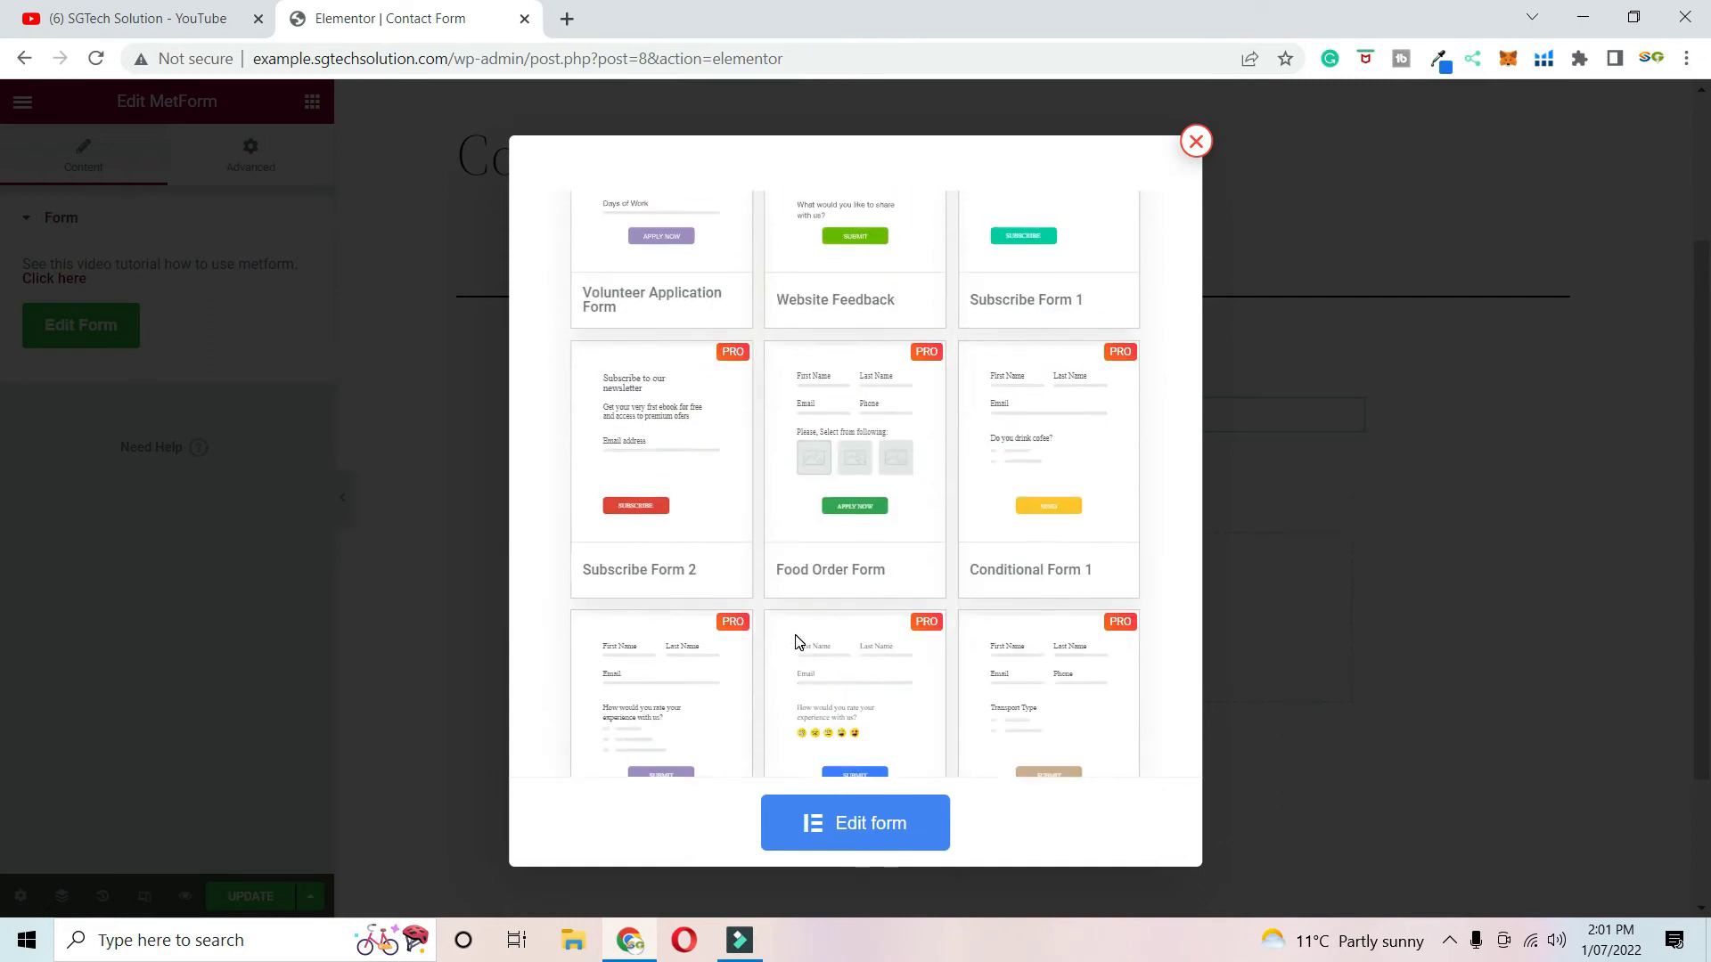
{"action": "scroll", "coordinate": [799, 652], "scroll_direction": "up", "scroll_amount": 10}
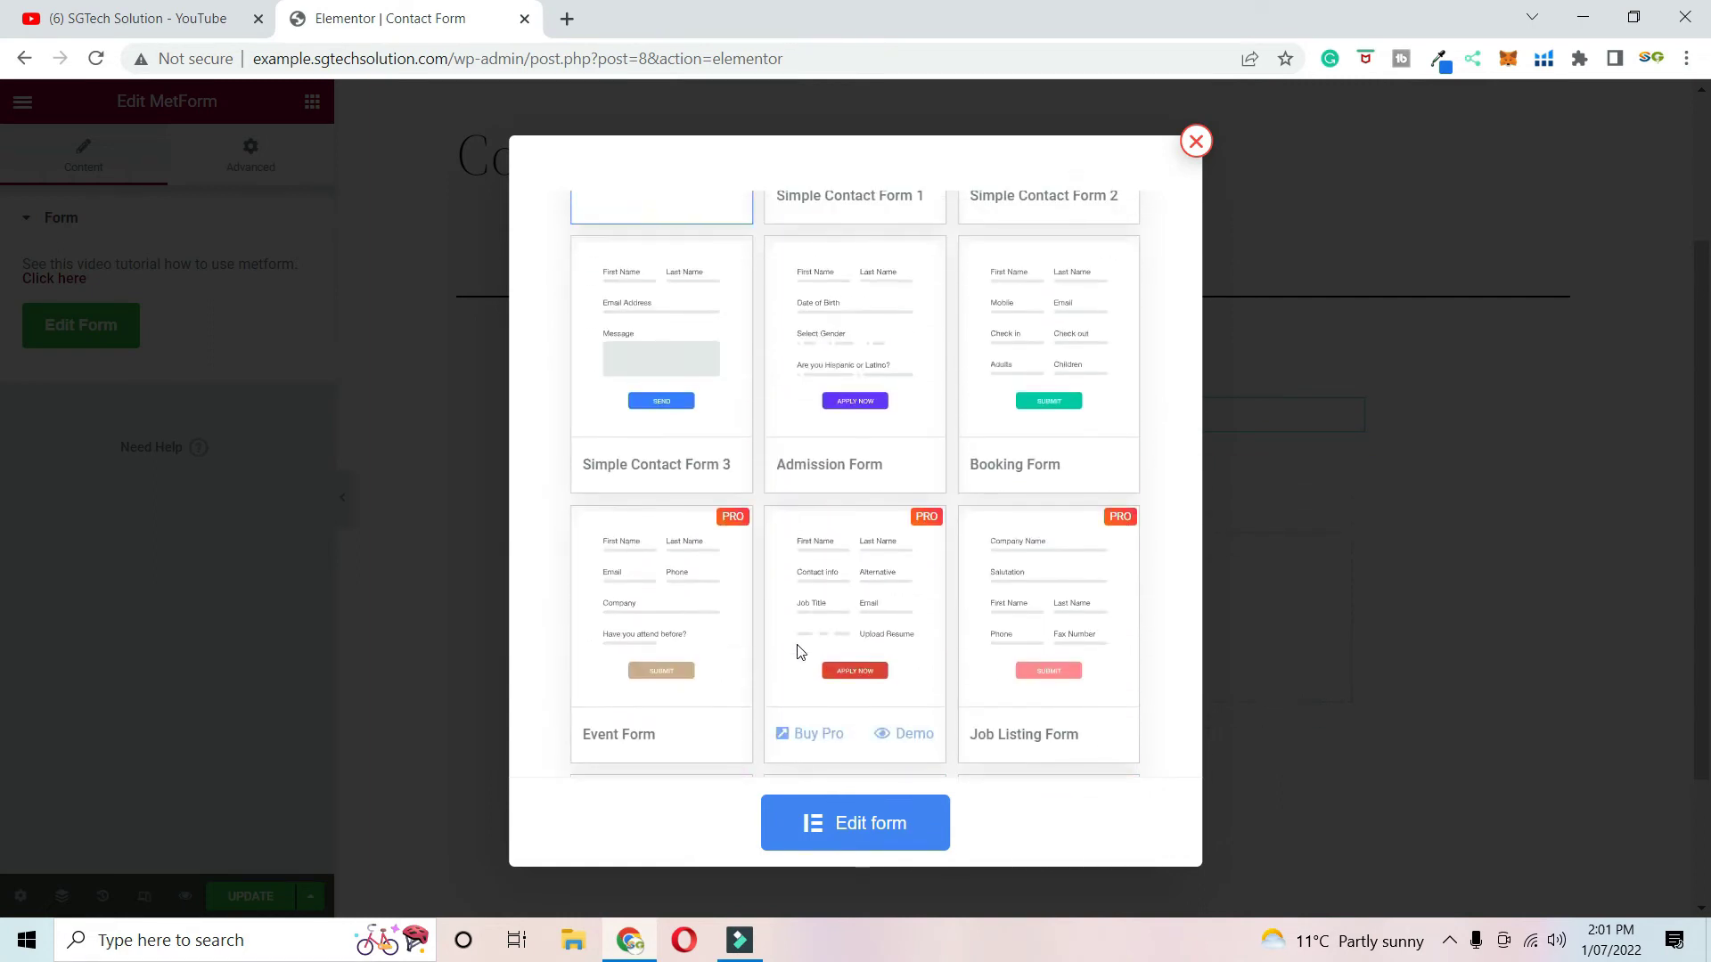
{"action": "mouse_move", "coordinate": [1078, 473]}
{"action": "left_click", "coordinate": [1052, 463]}
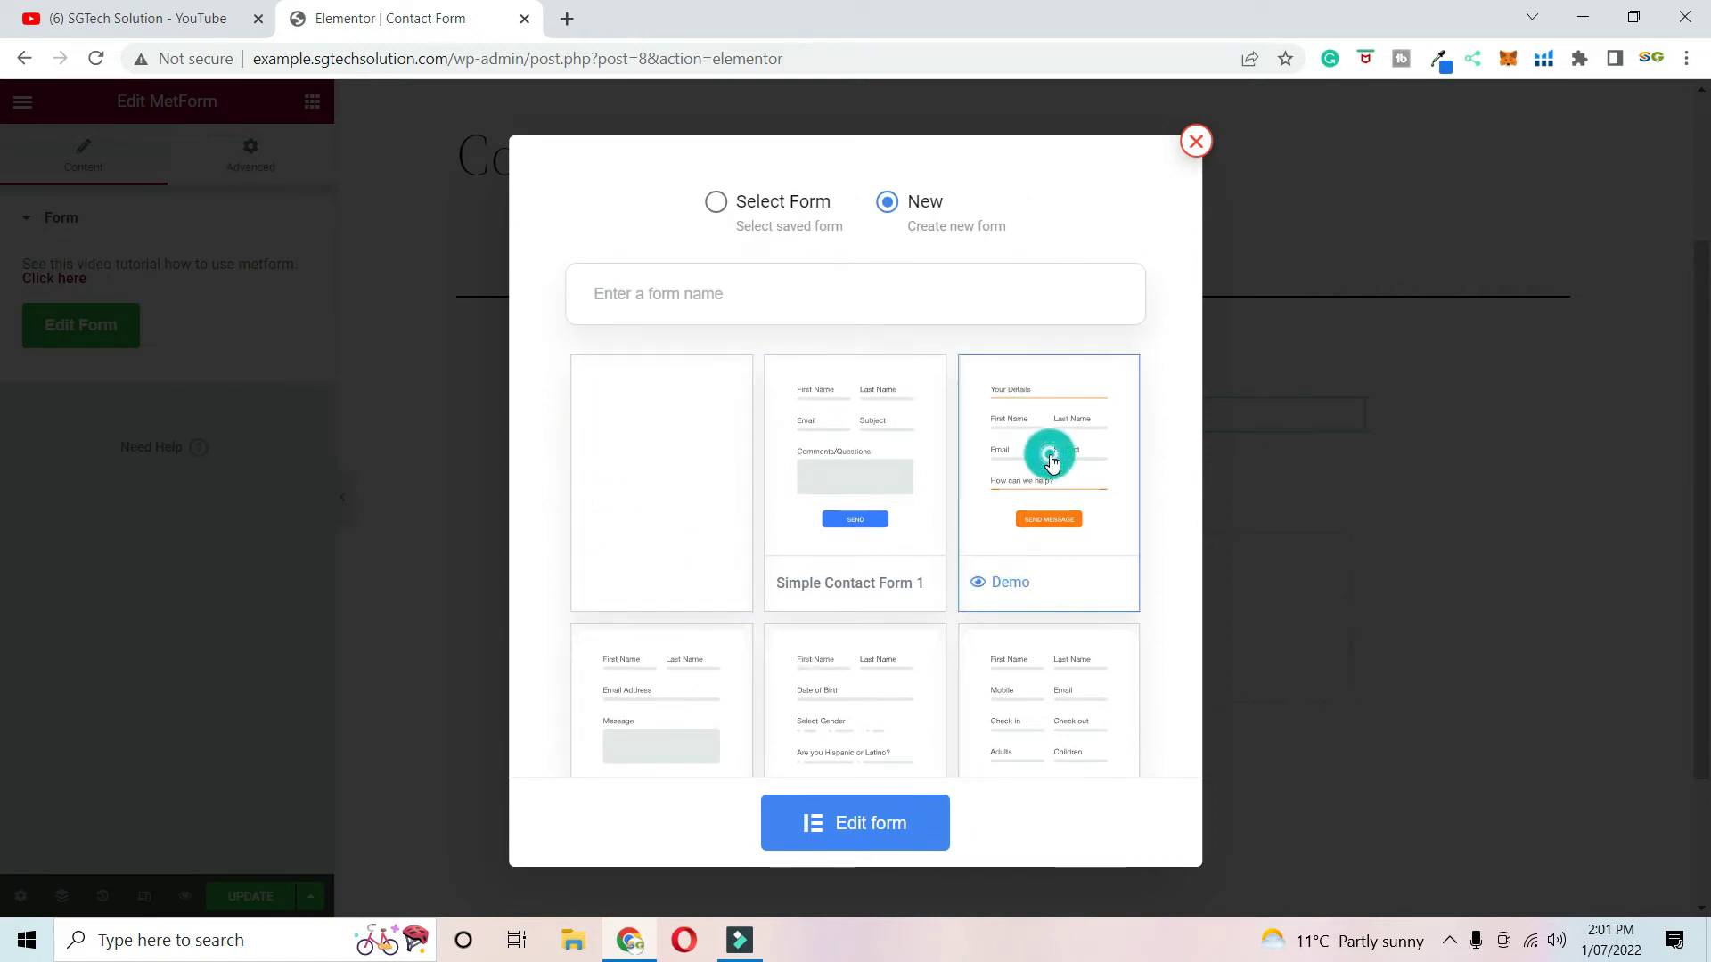
{"action": "left_click", "coordinate": [857, 826]}
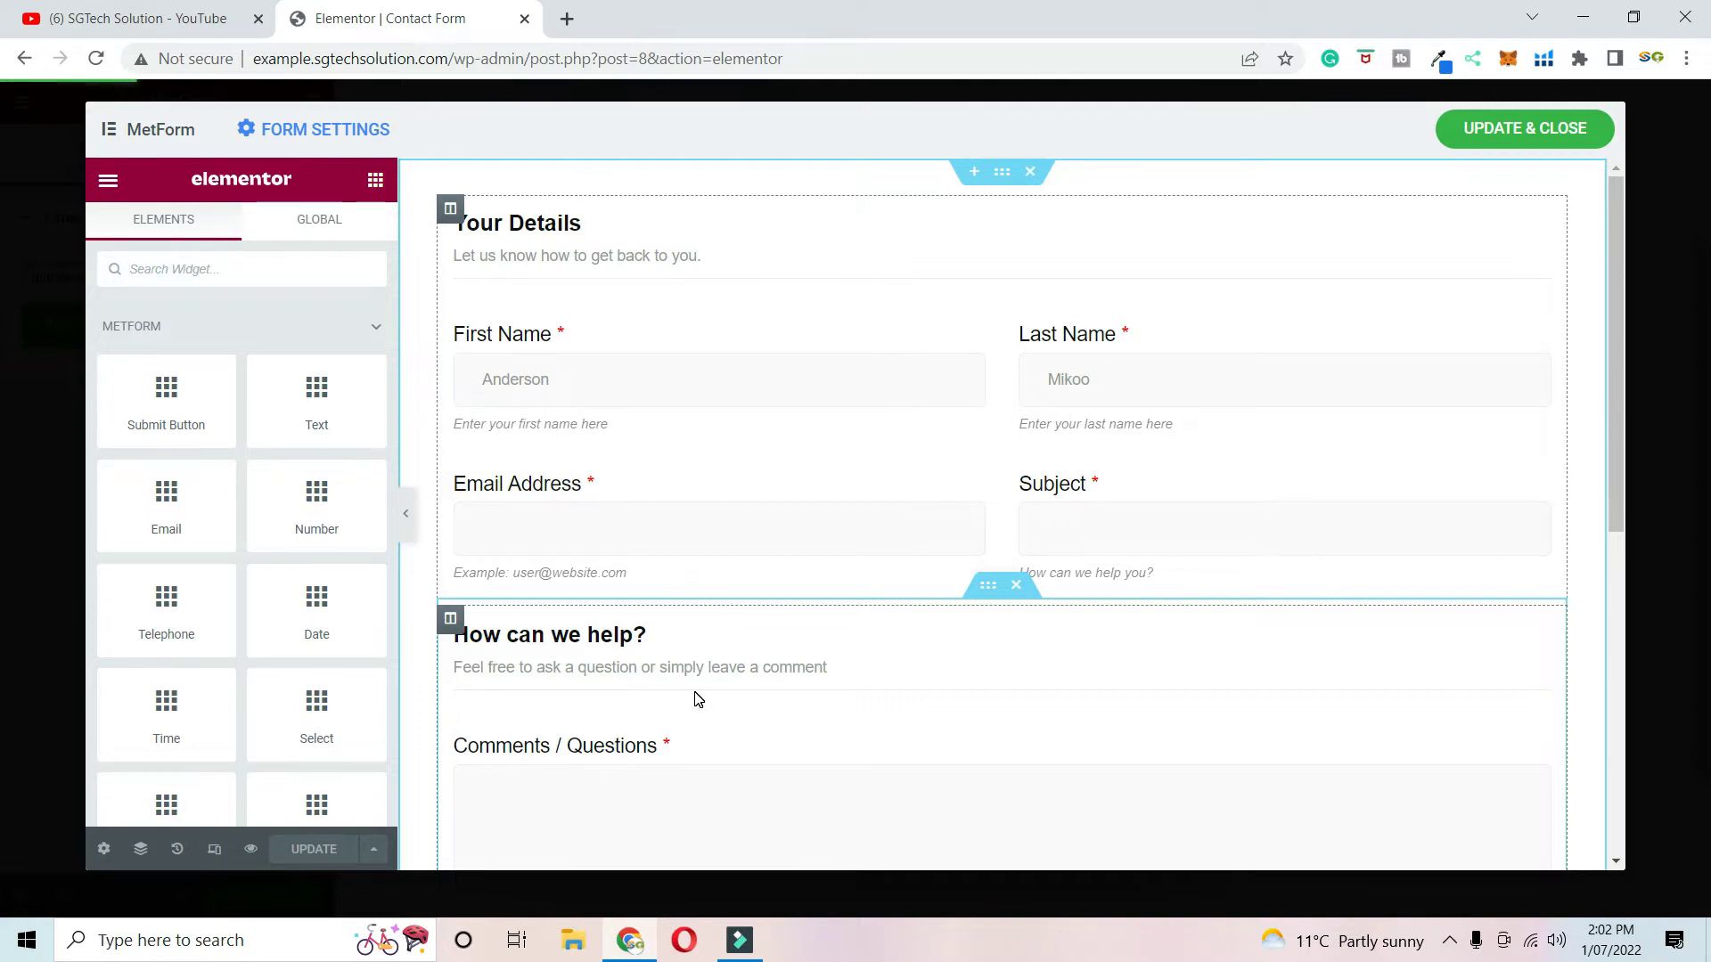
- Review the template's fields and inspect the title text of the "Your Details" heading and the subtitle beneath it
{"action": "scroll", "coordinate": [698, 700], "scroll_direction": "down", "scroll_amount": 5}
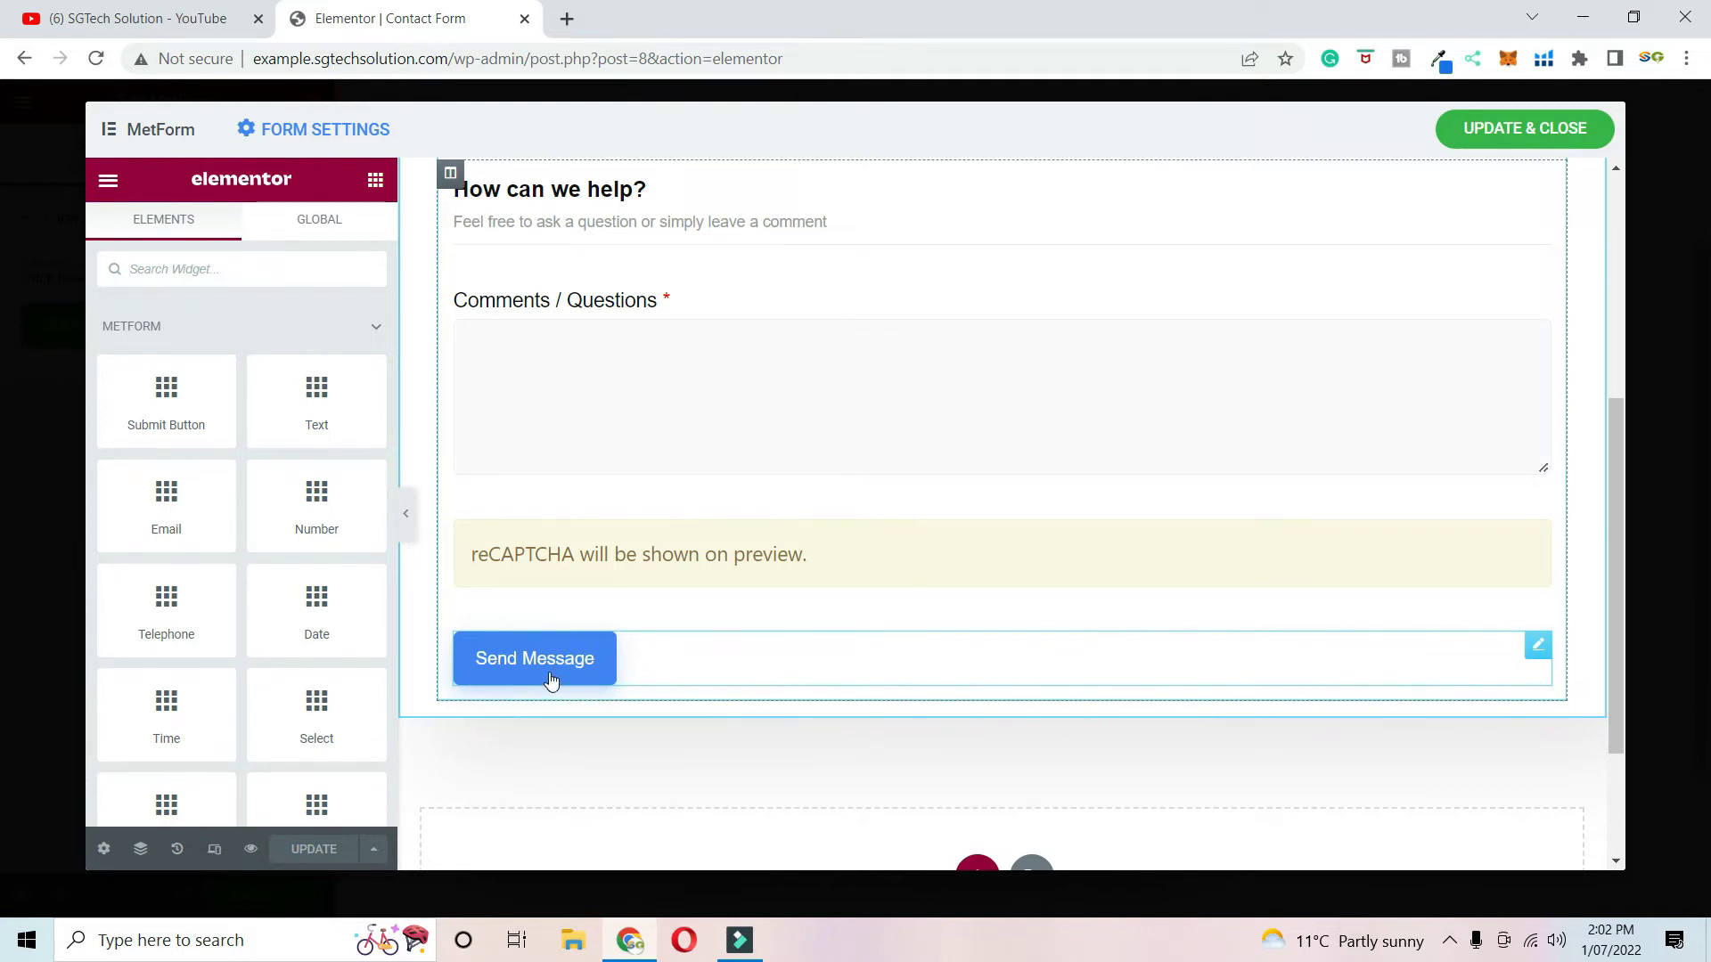
{"action": "scroll", "coordinate": [624, 570], "scroll_direction": "up", "scroll_amount": 3}
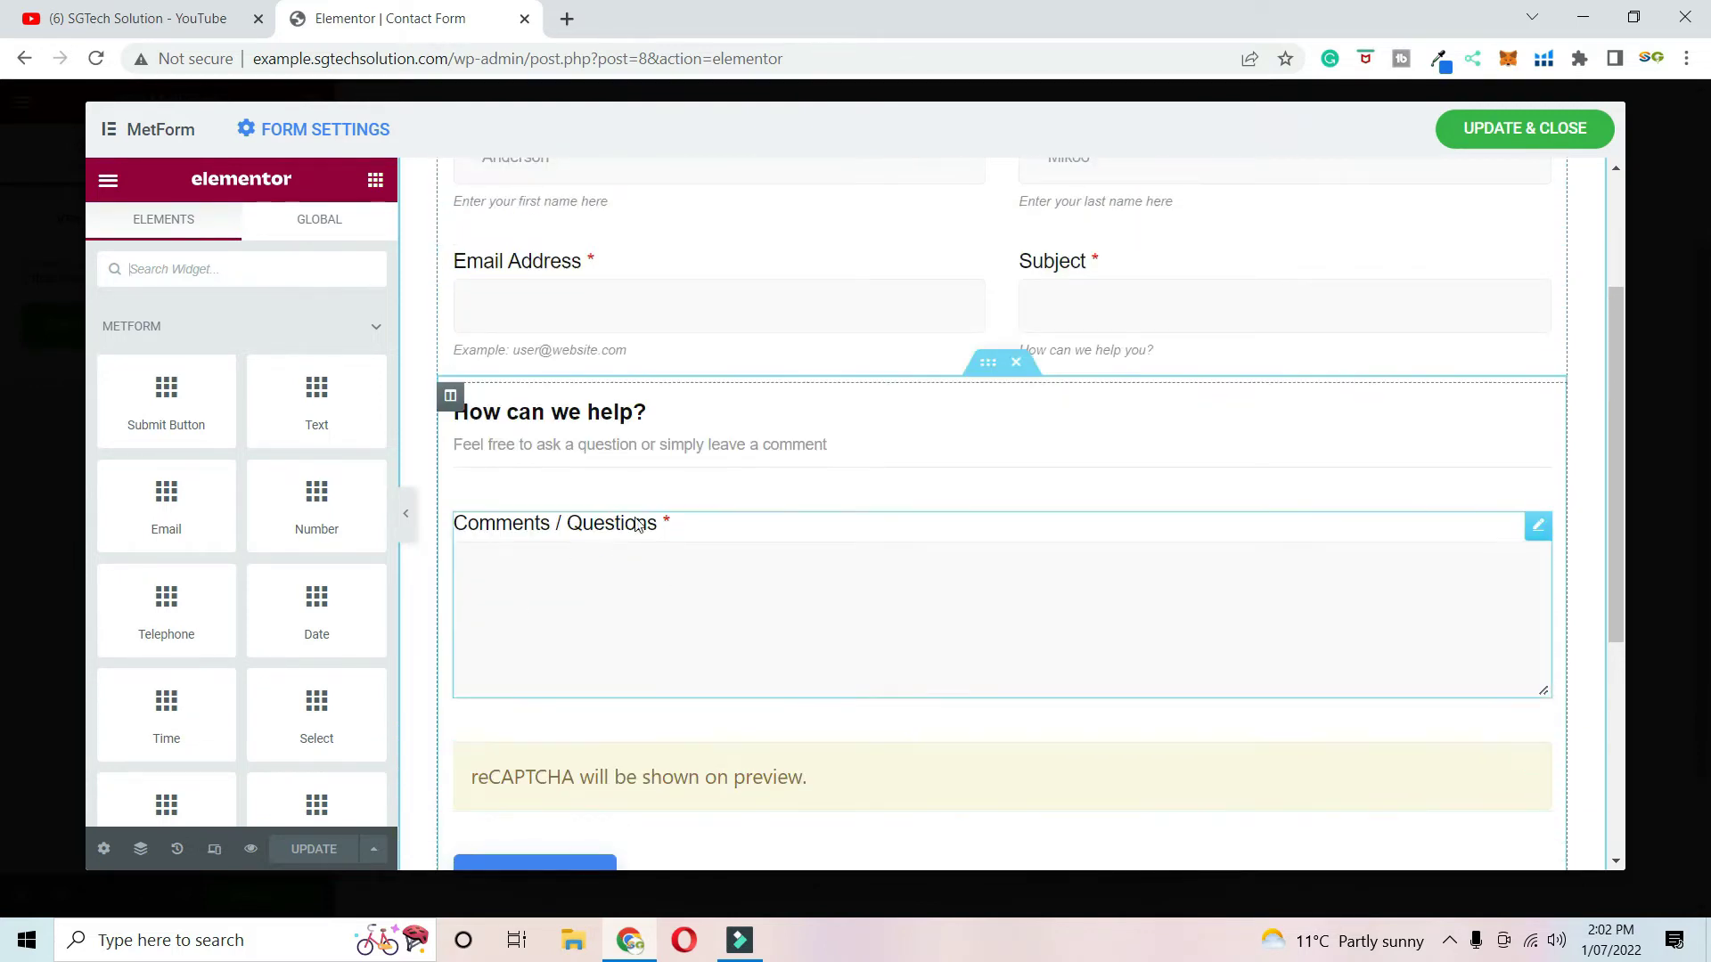
{"action": "scroll", "coordinate": [643, 599], "scroll_direction": "up", "scroll_amount": 3}
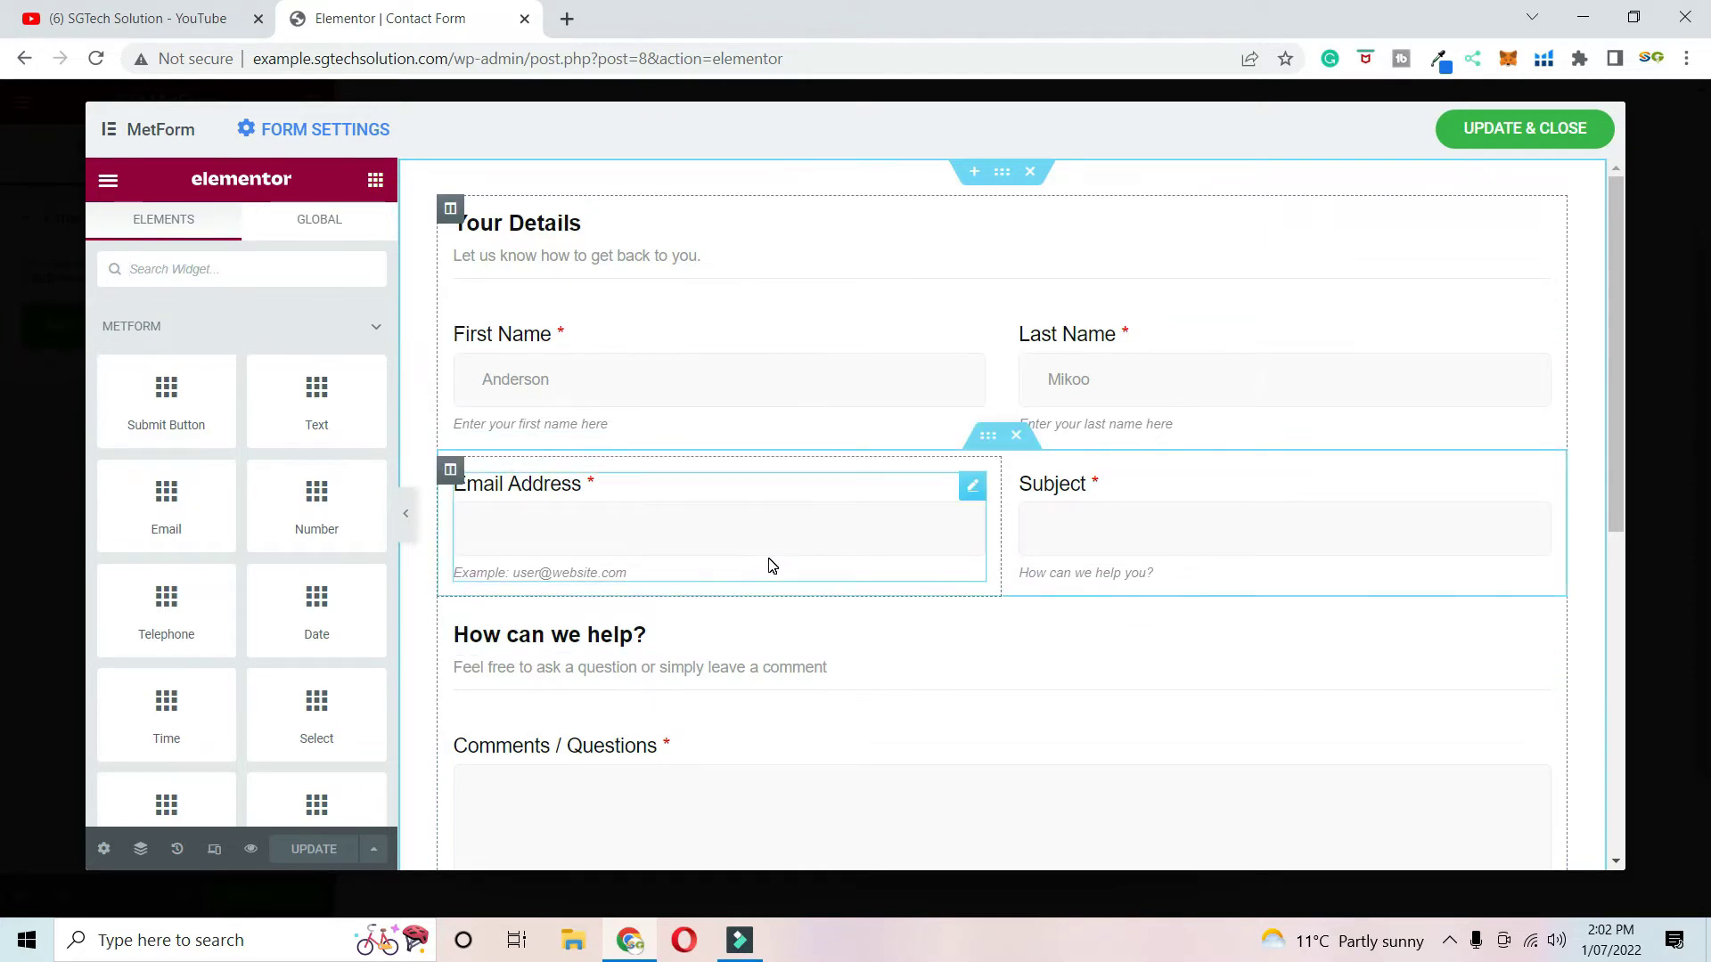
{"action": "scroll", "coordinate": [756, 552], "scroll_direction": "down", "scroll_amount": 1}
{"action": "scroll", "coordinate": [744, 553], "scroll_direction": "up", "scroll_amount": 1}
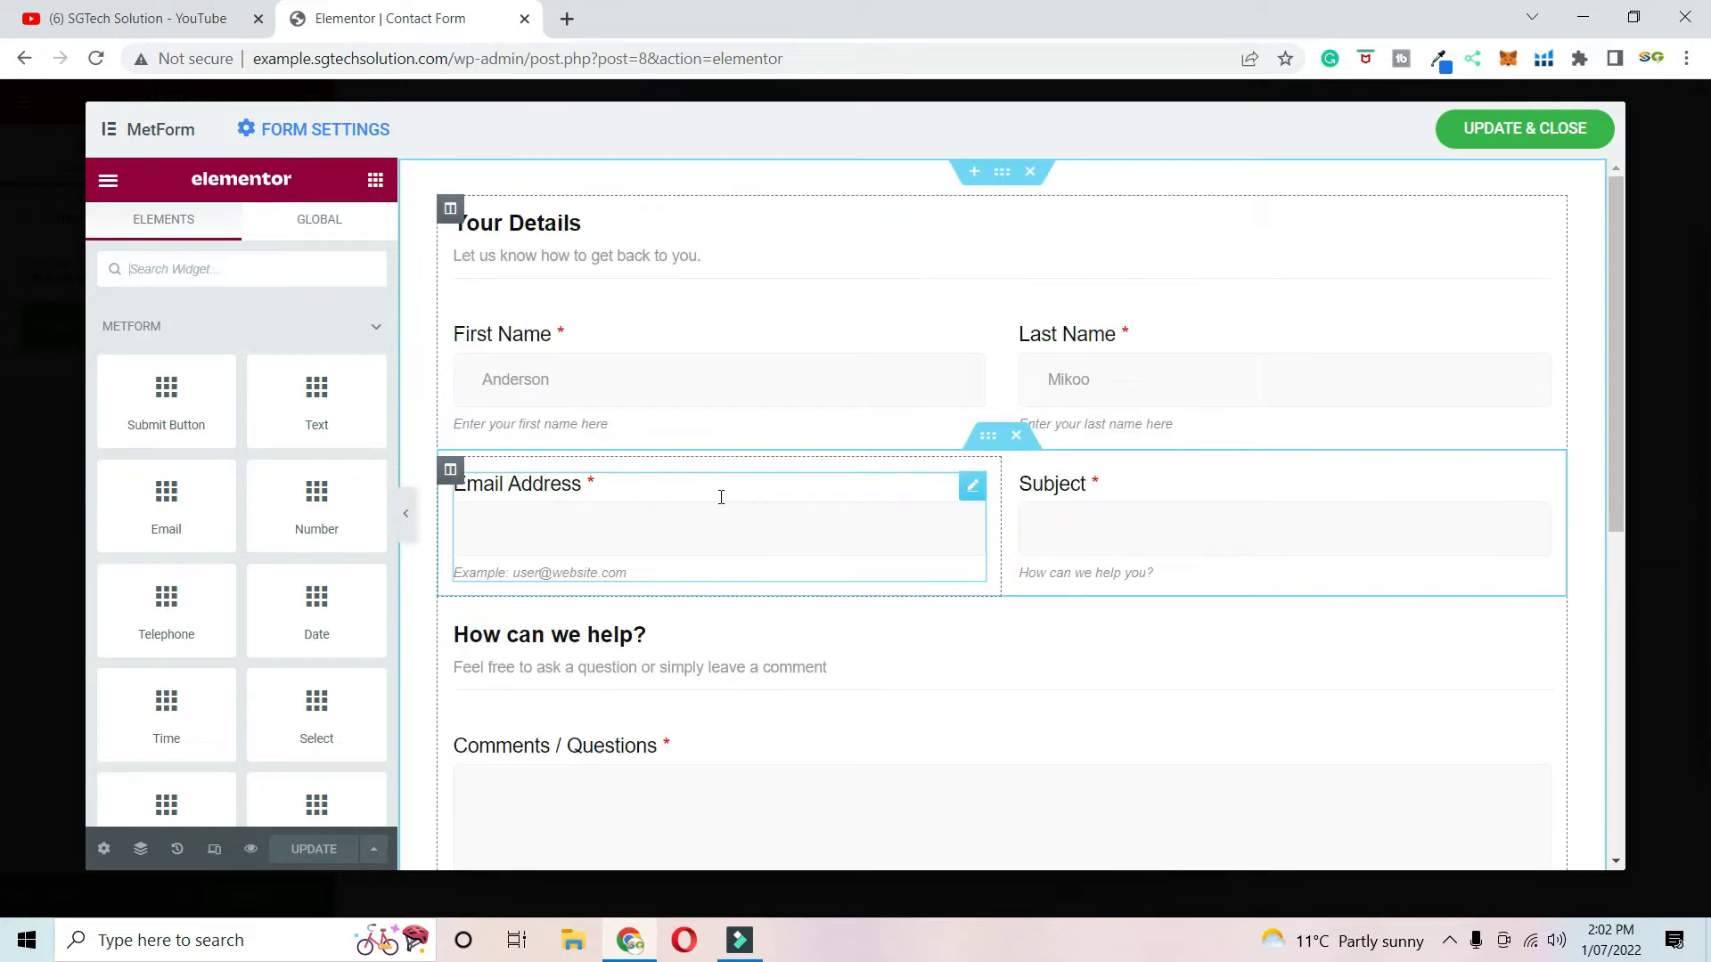
{"action": "left_click", "coordinate": [557, 229]}
{"action": "triple_click", "coordinate": [210, 380]}
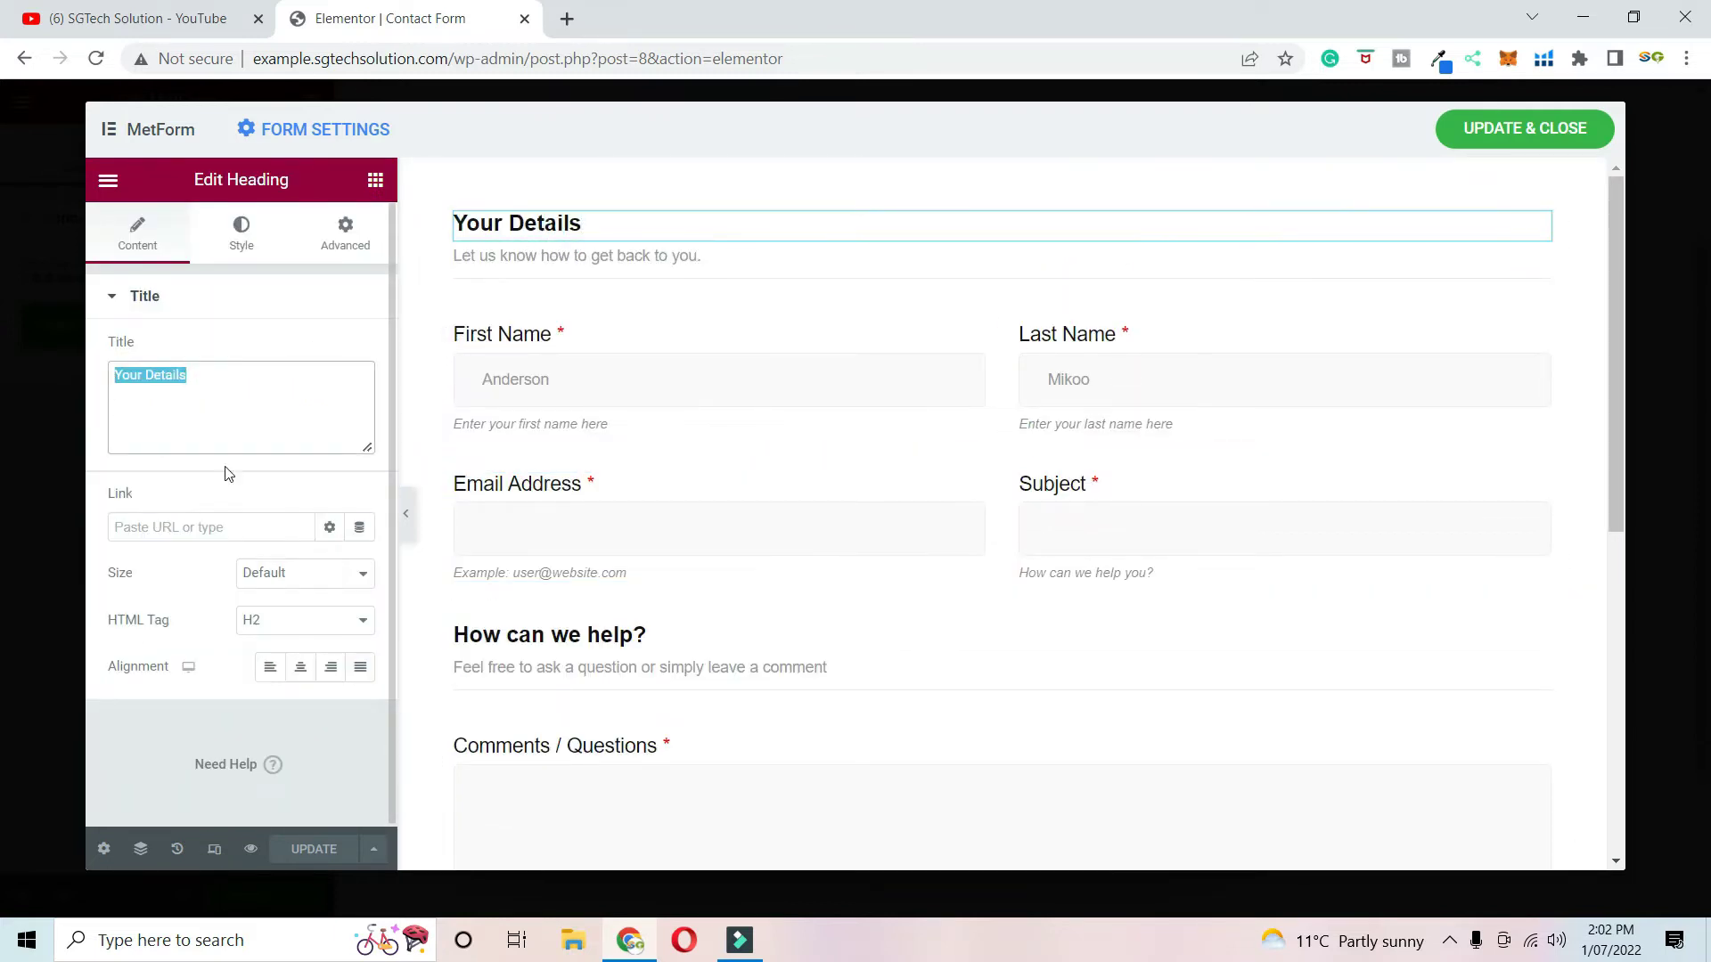
{"action": "left_click", "coordinate": [567, 260]}
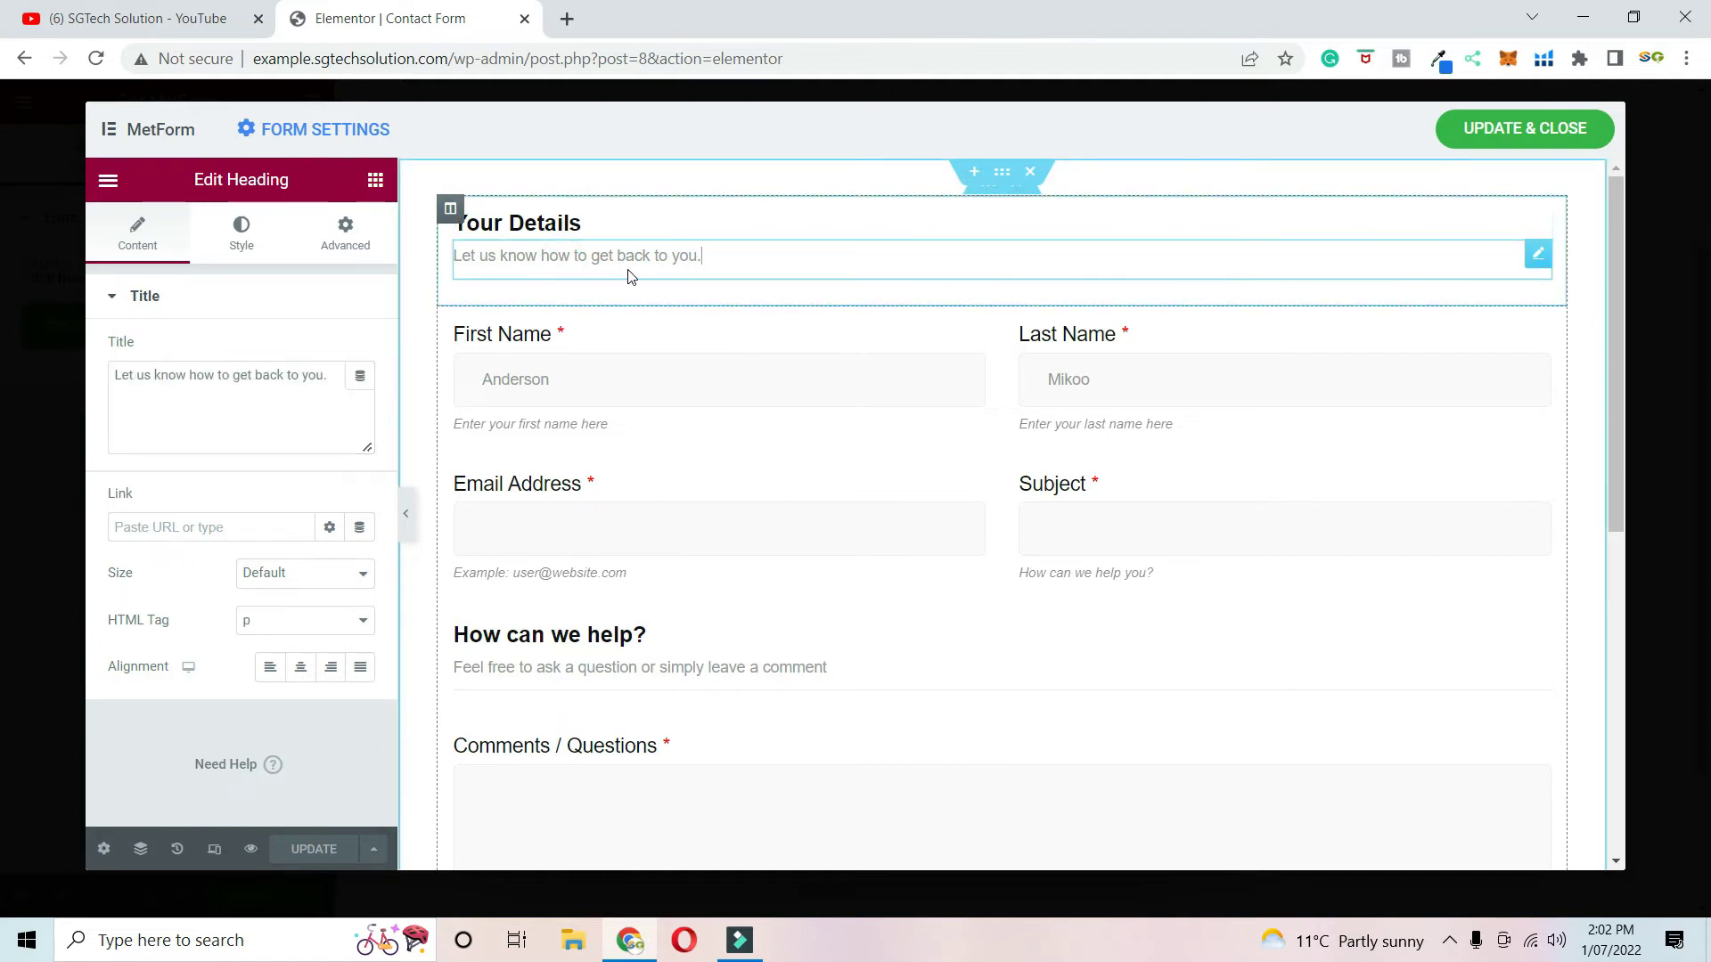
{"action": "left_click", "coordinate": [230, 374]}
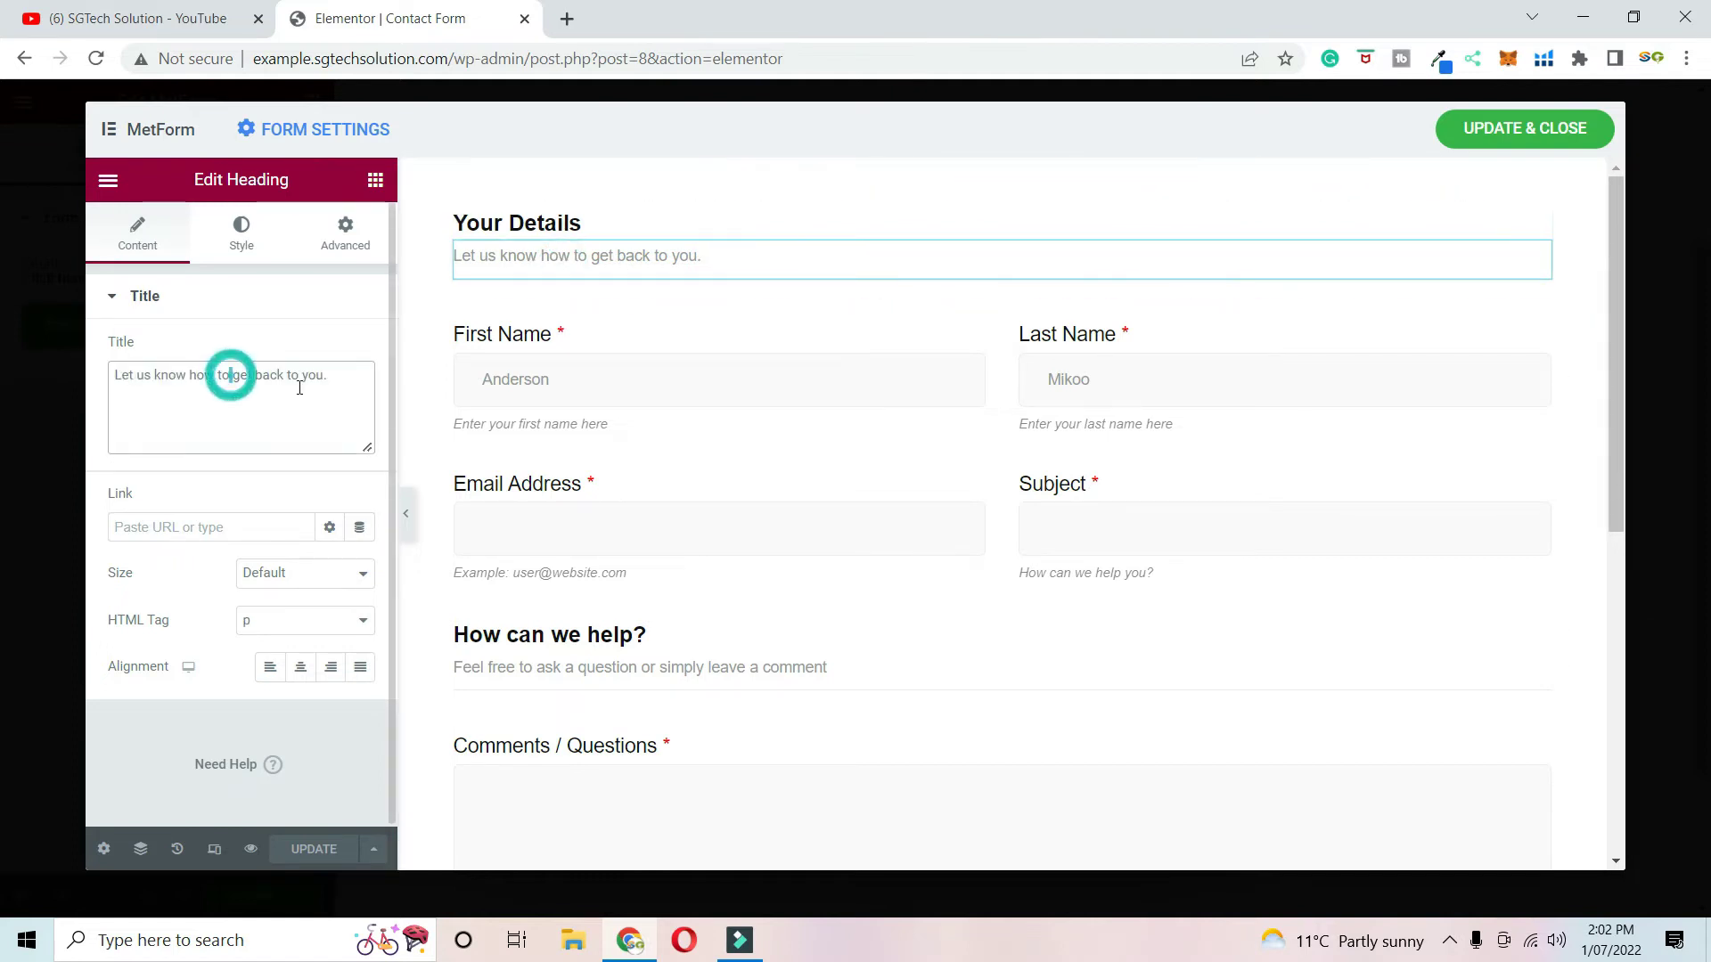
{"action": "triple_click", "coordinate": [344, 388]}
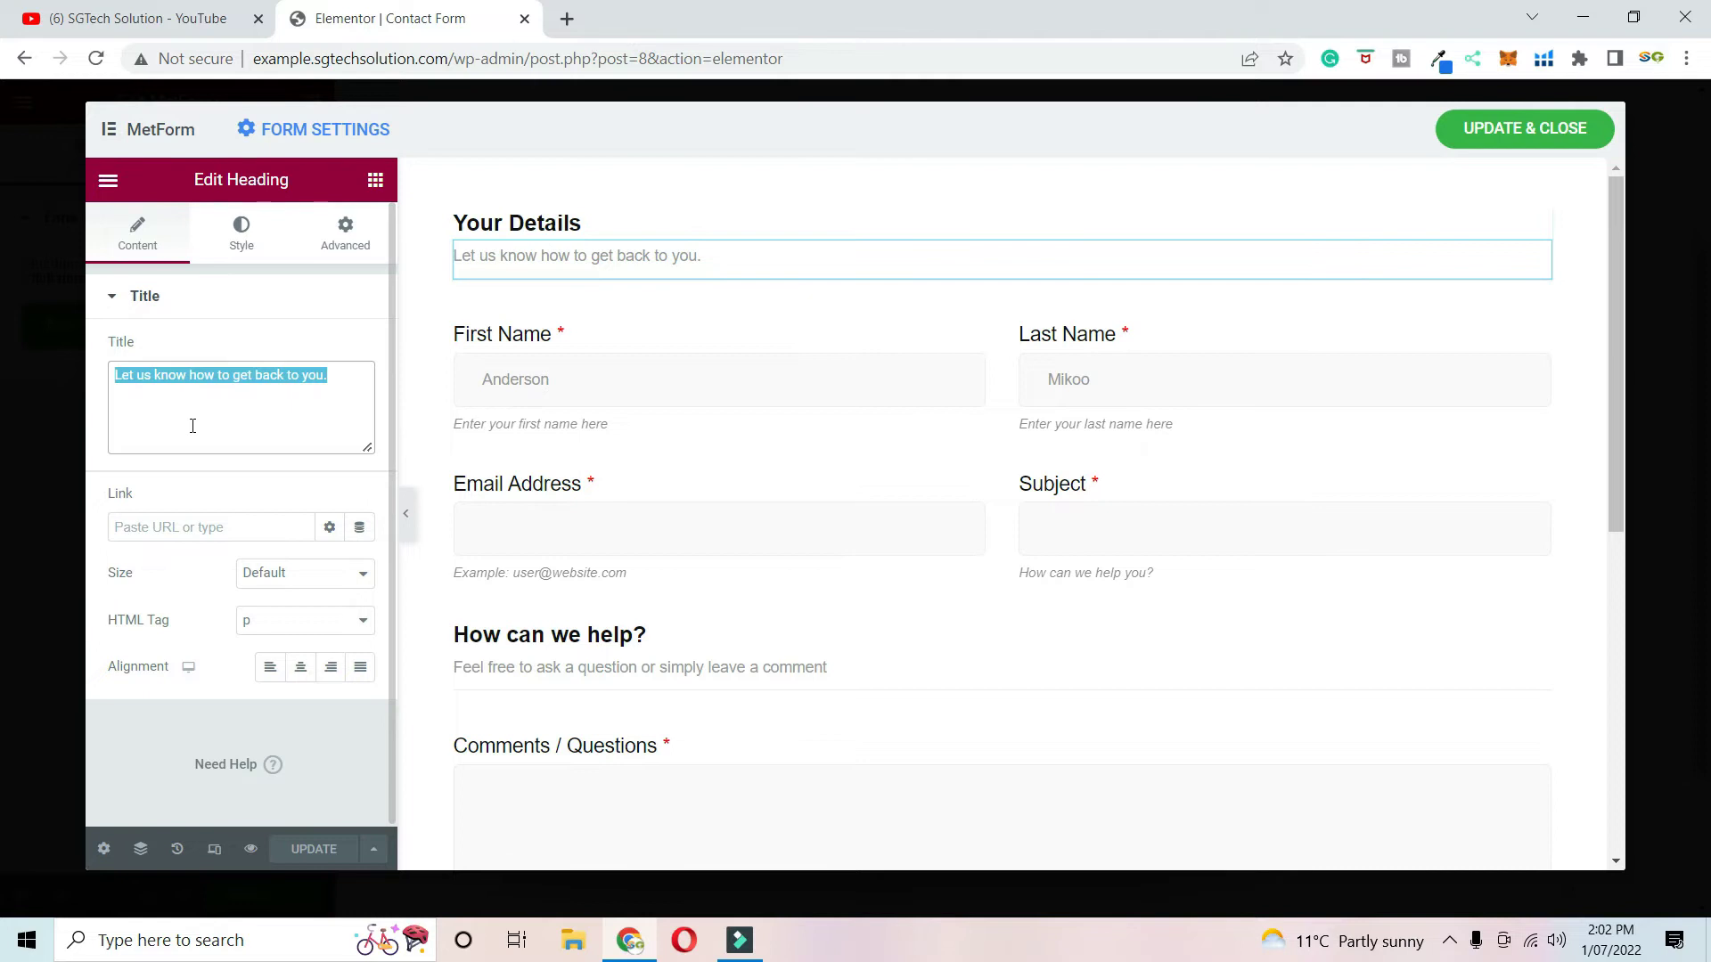
- Replace the First Name field's placeholder with a different example first name
{"action": "left_click", "coordinate": [1126, 352]}
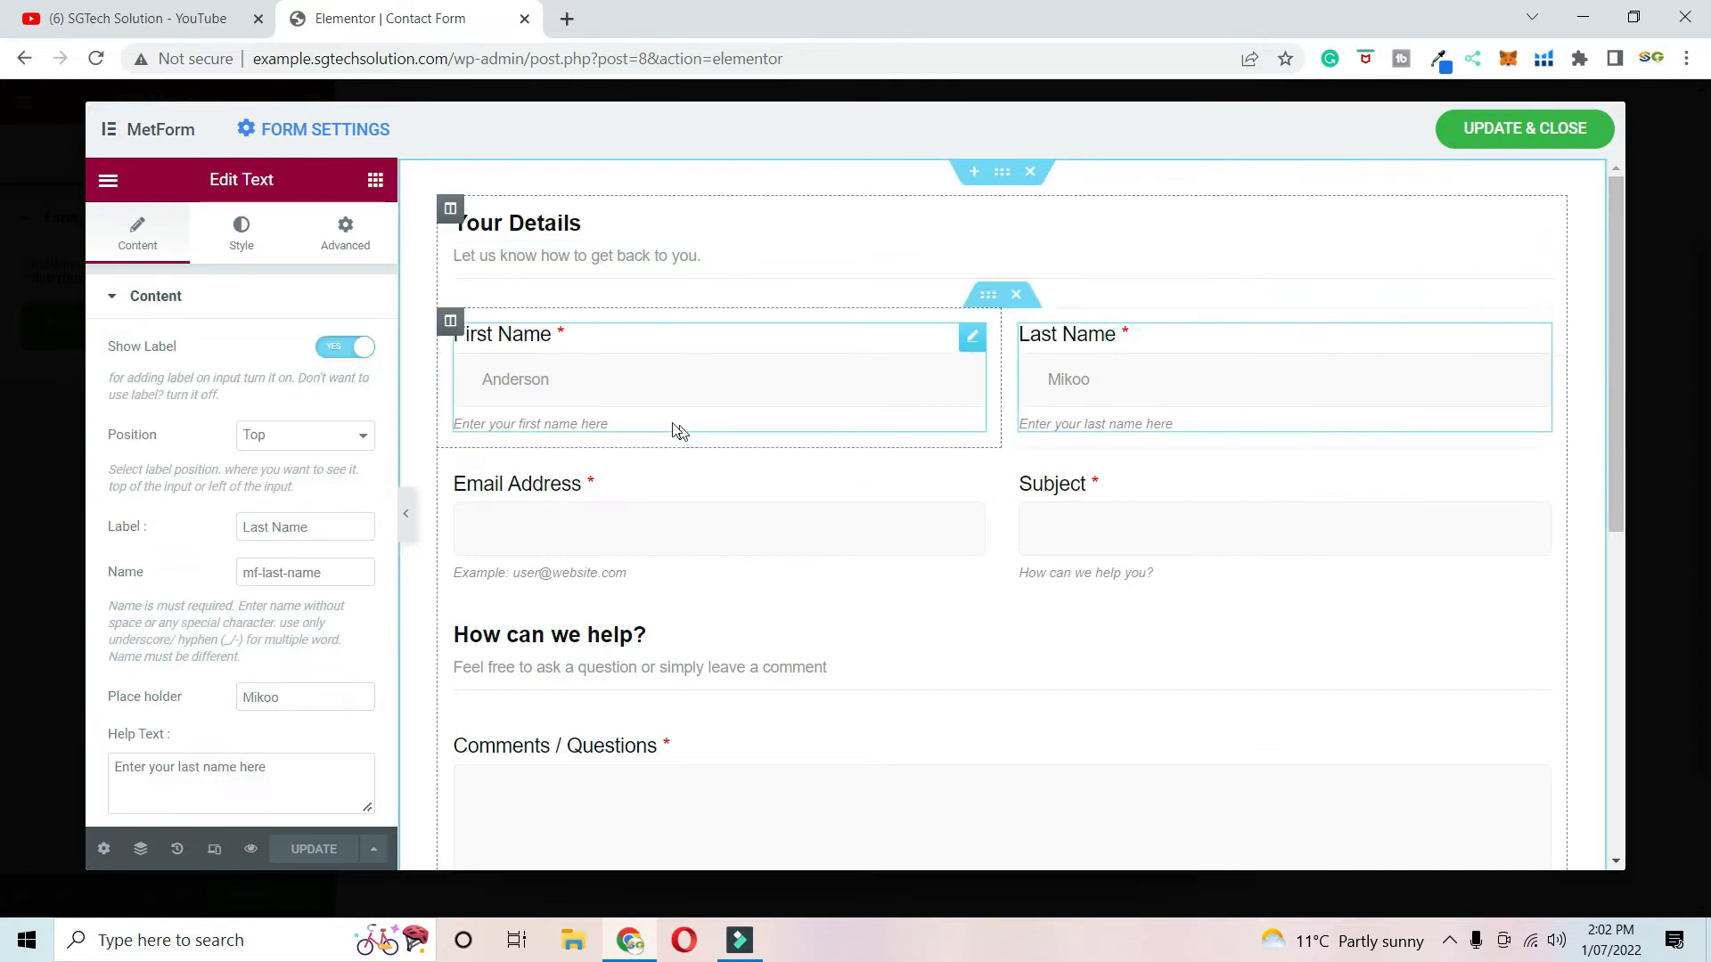
{"action": "left_click", "coordinate": [642, 383]}
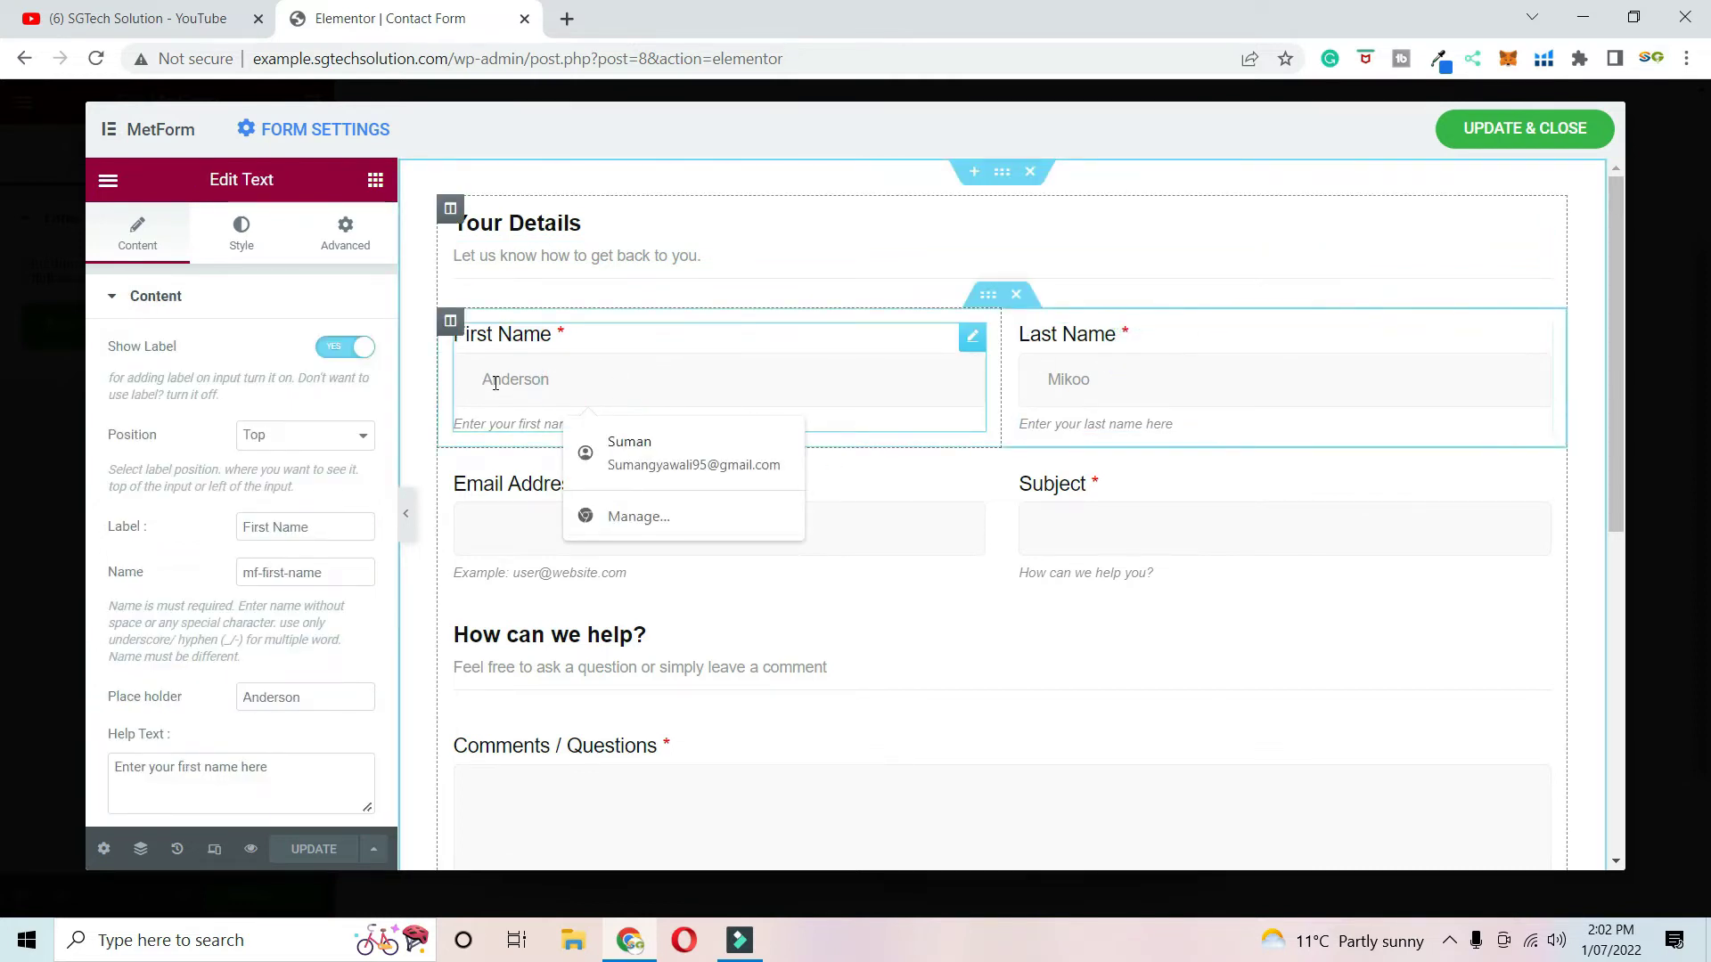
{"action": "scroll", "coordinate": [343, 615], "scroll_direction": "down", "scroll_amount": 2}
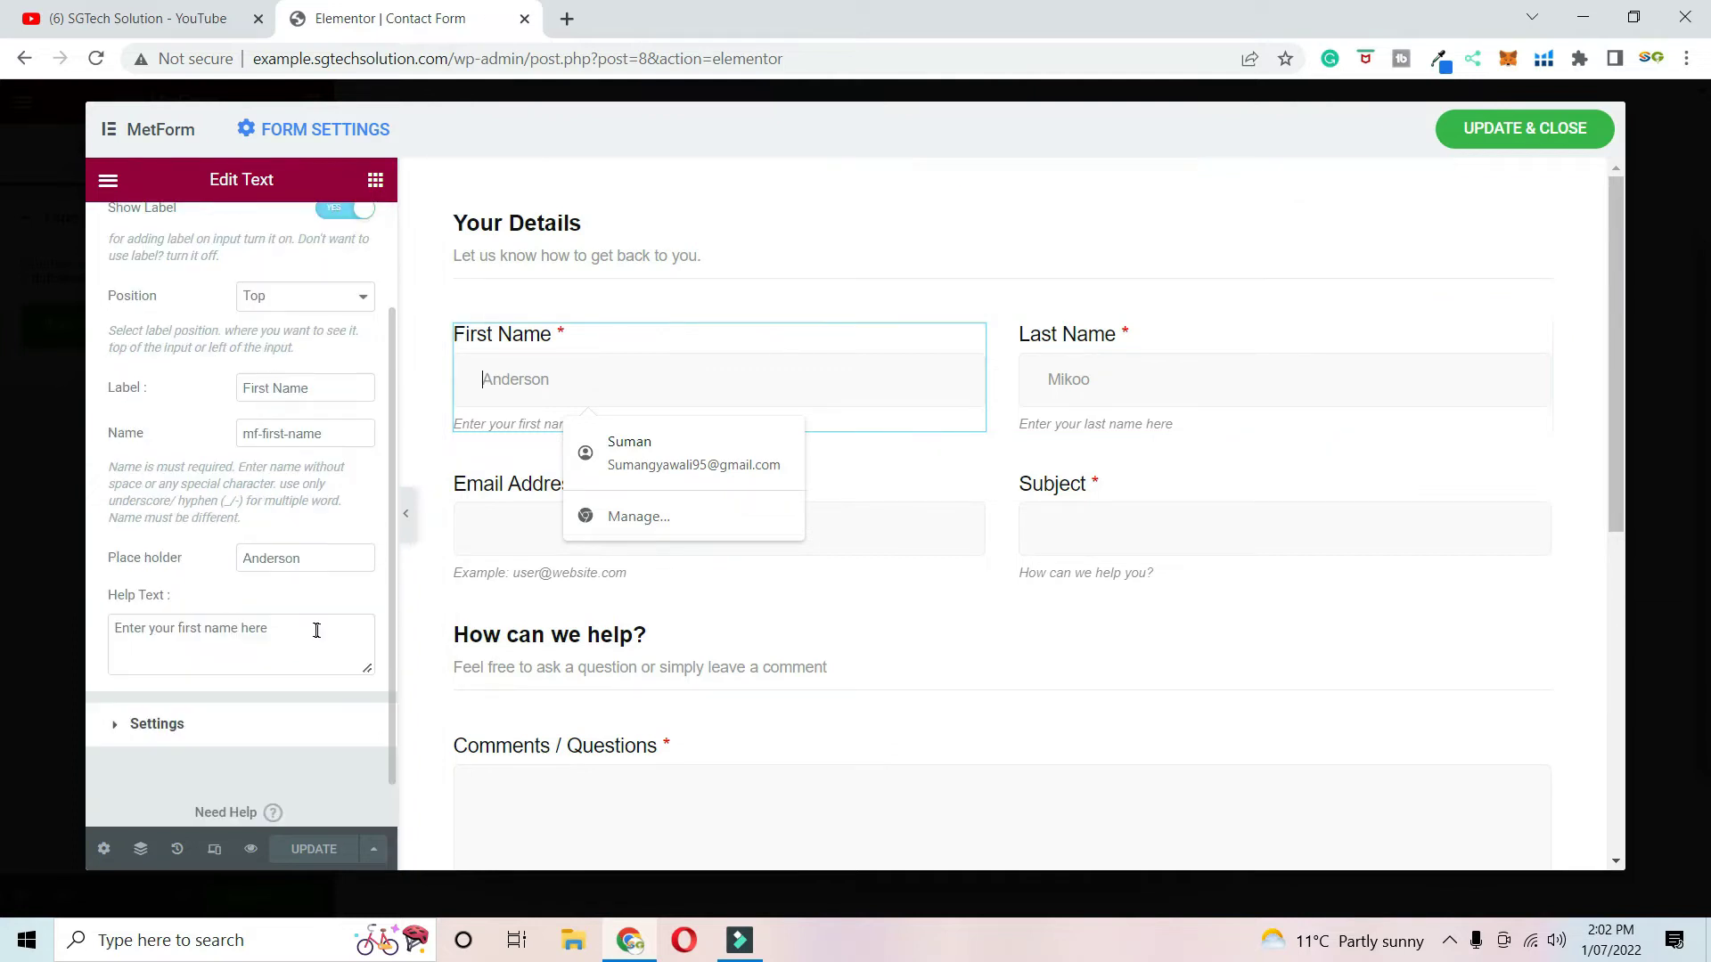
{"action": "double_click", "coordinate": [308, 558]}
{"action": "key", "text": "BackSpace"}
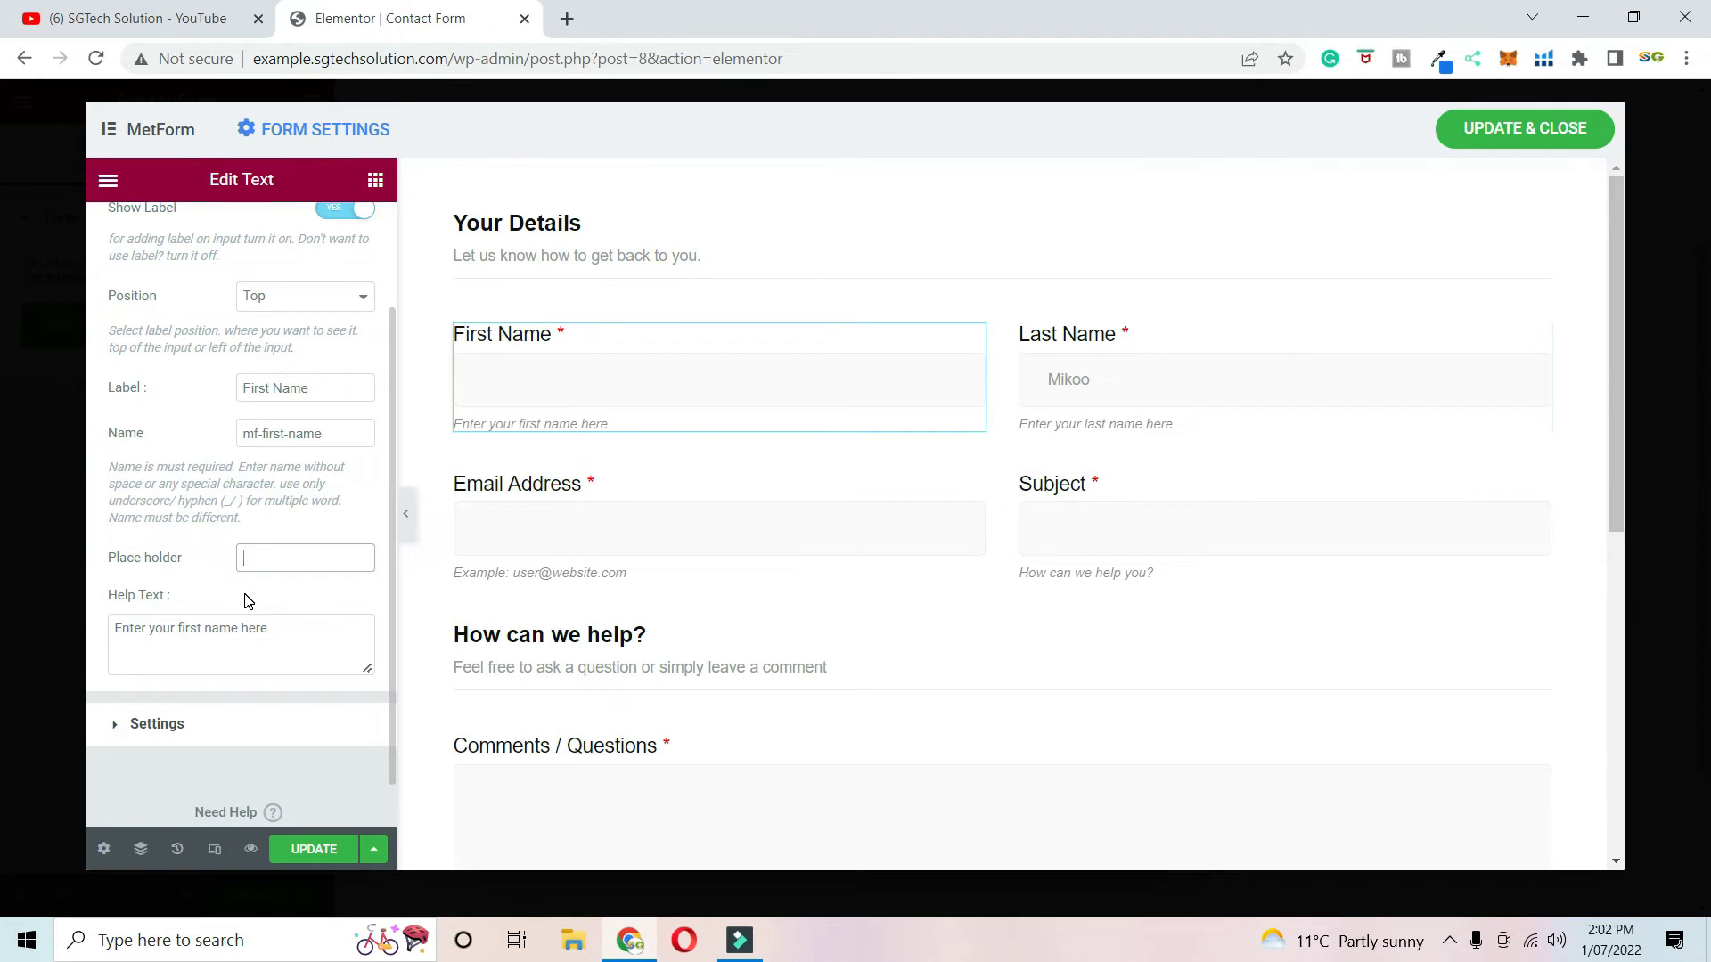
{"action": "type", "text": "Suman"}
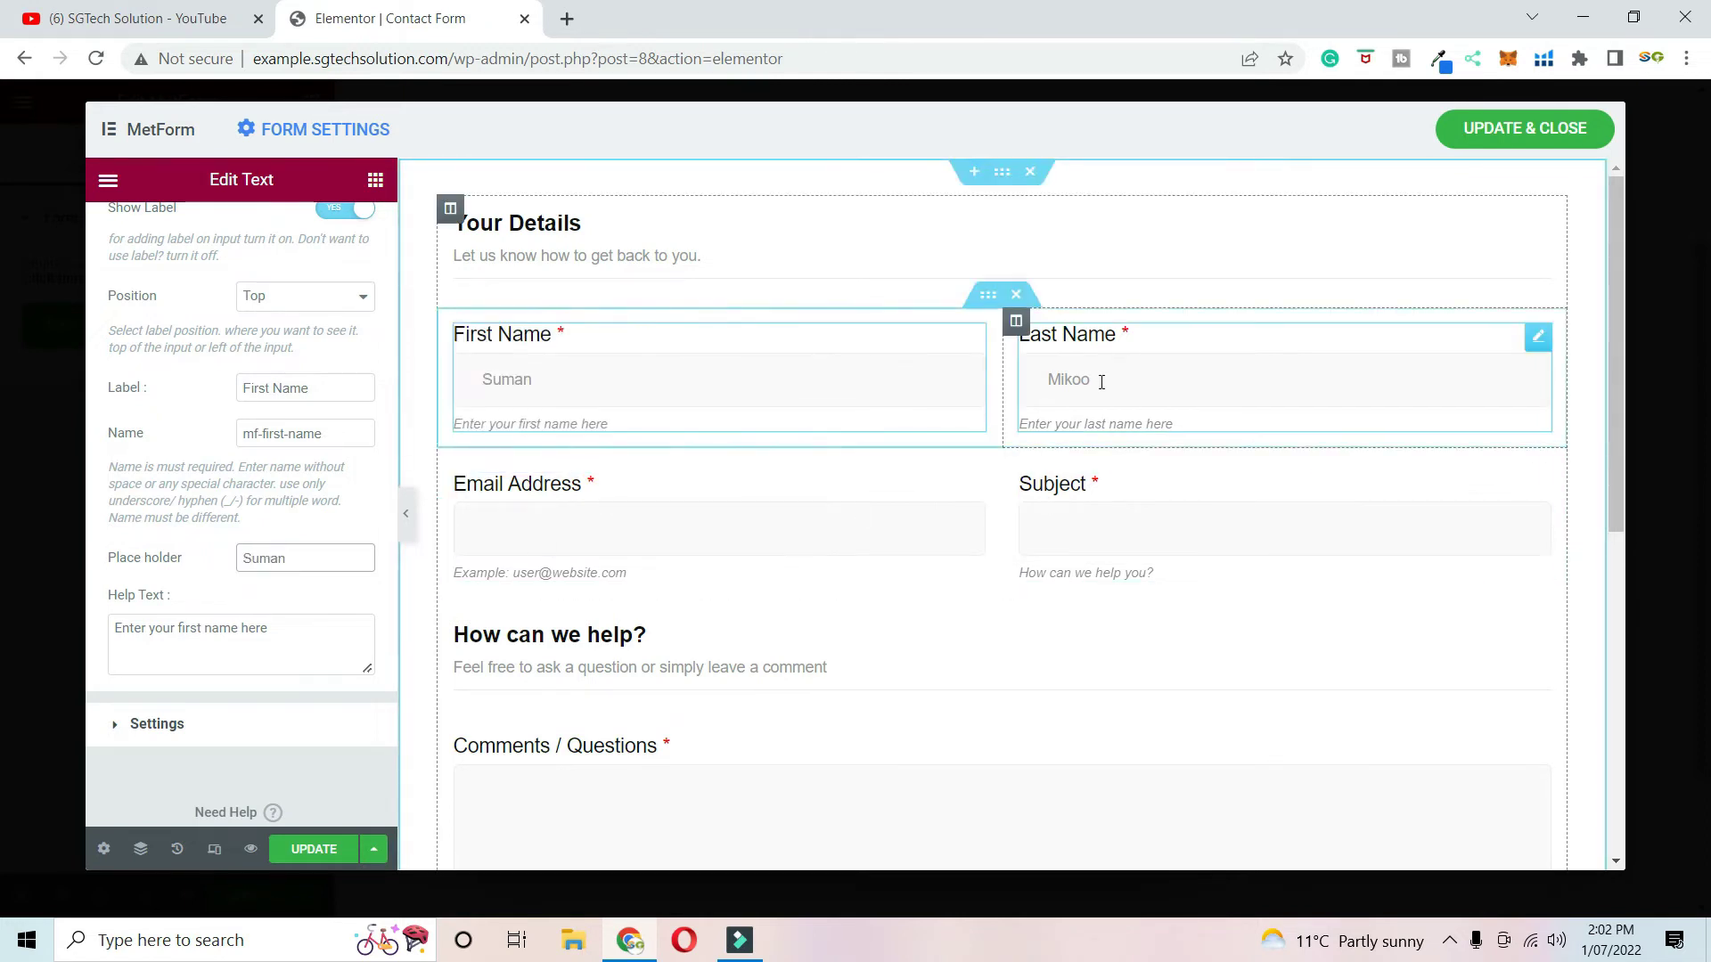
- Add the address card icon from the Icon Library to the Send Message button
{"action": "scroll", "coordinate": [614, 529], "scroll_direction": "down", "scroll_amount": 1}
{"action": "scroll", "coordinate": [597, 553], "scroll_direction": "down", "scroll_amount": 2}
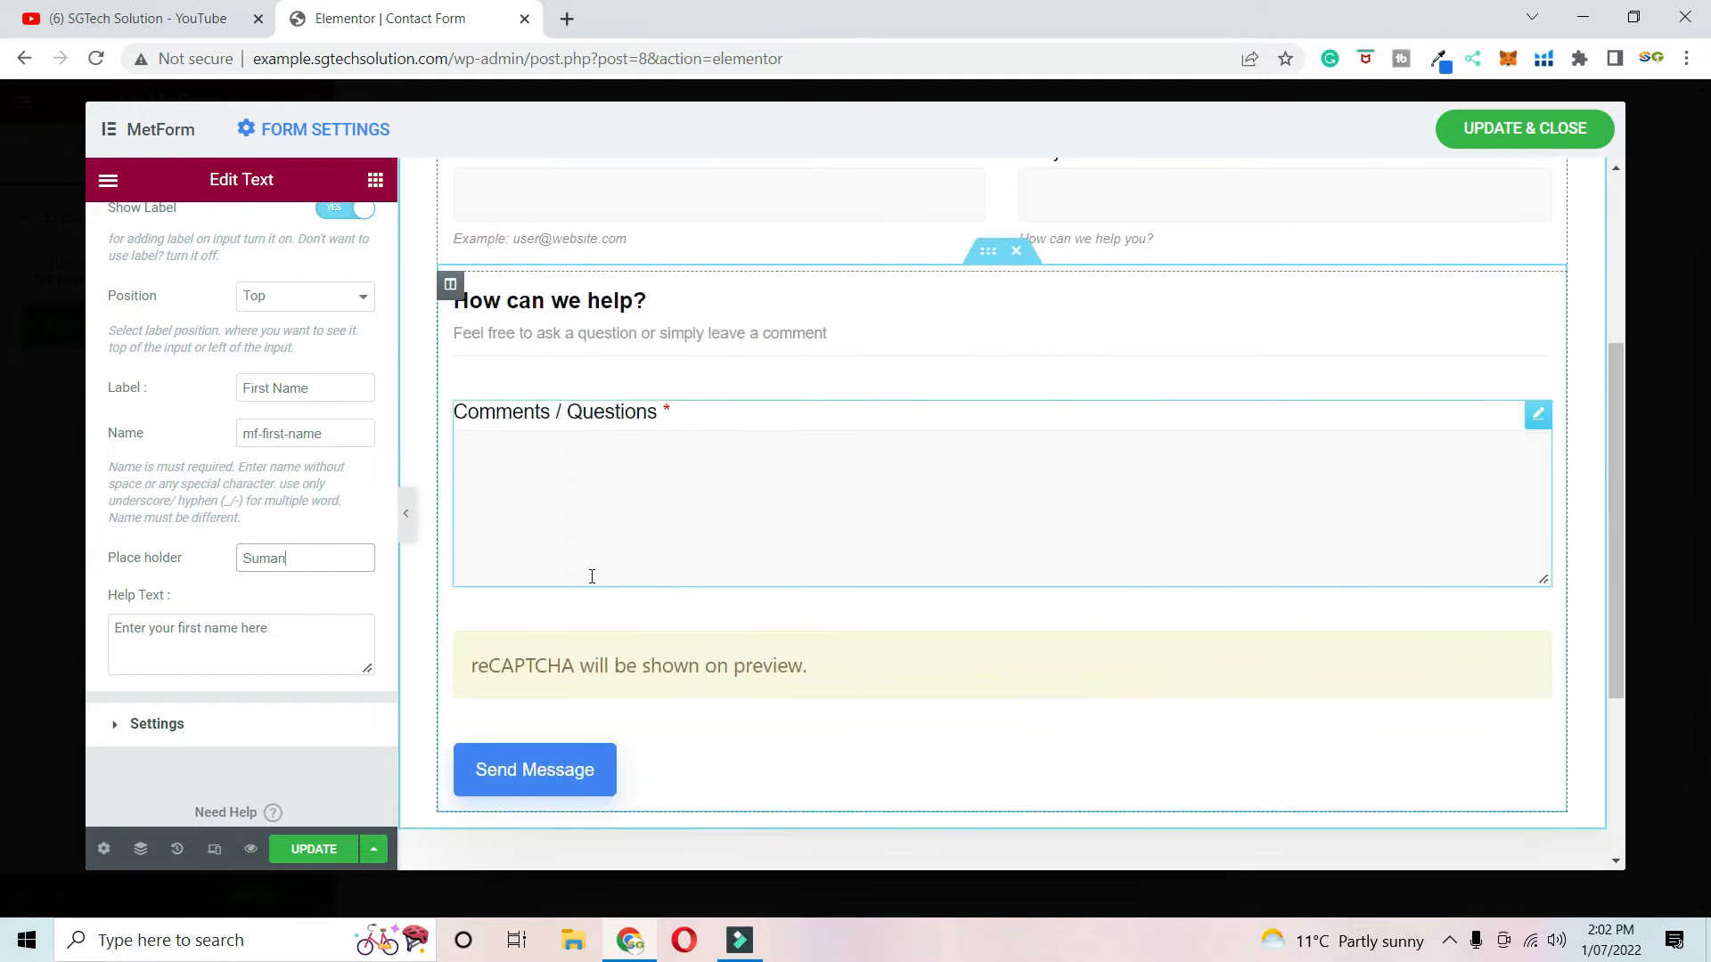
{"action": "left_click", "coordinate": [602, 507]}
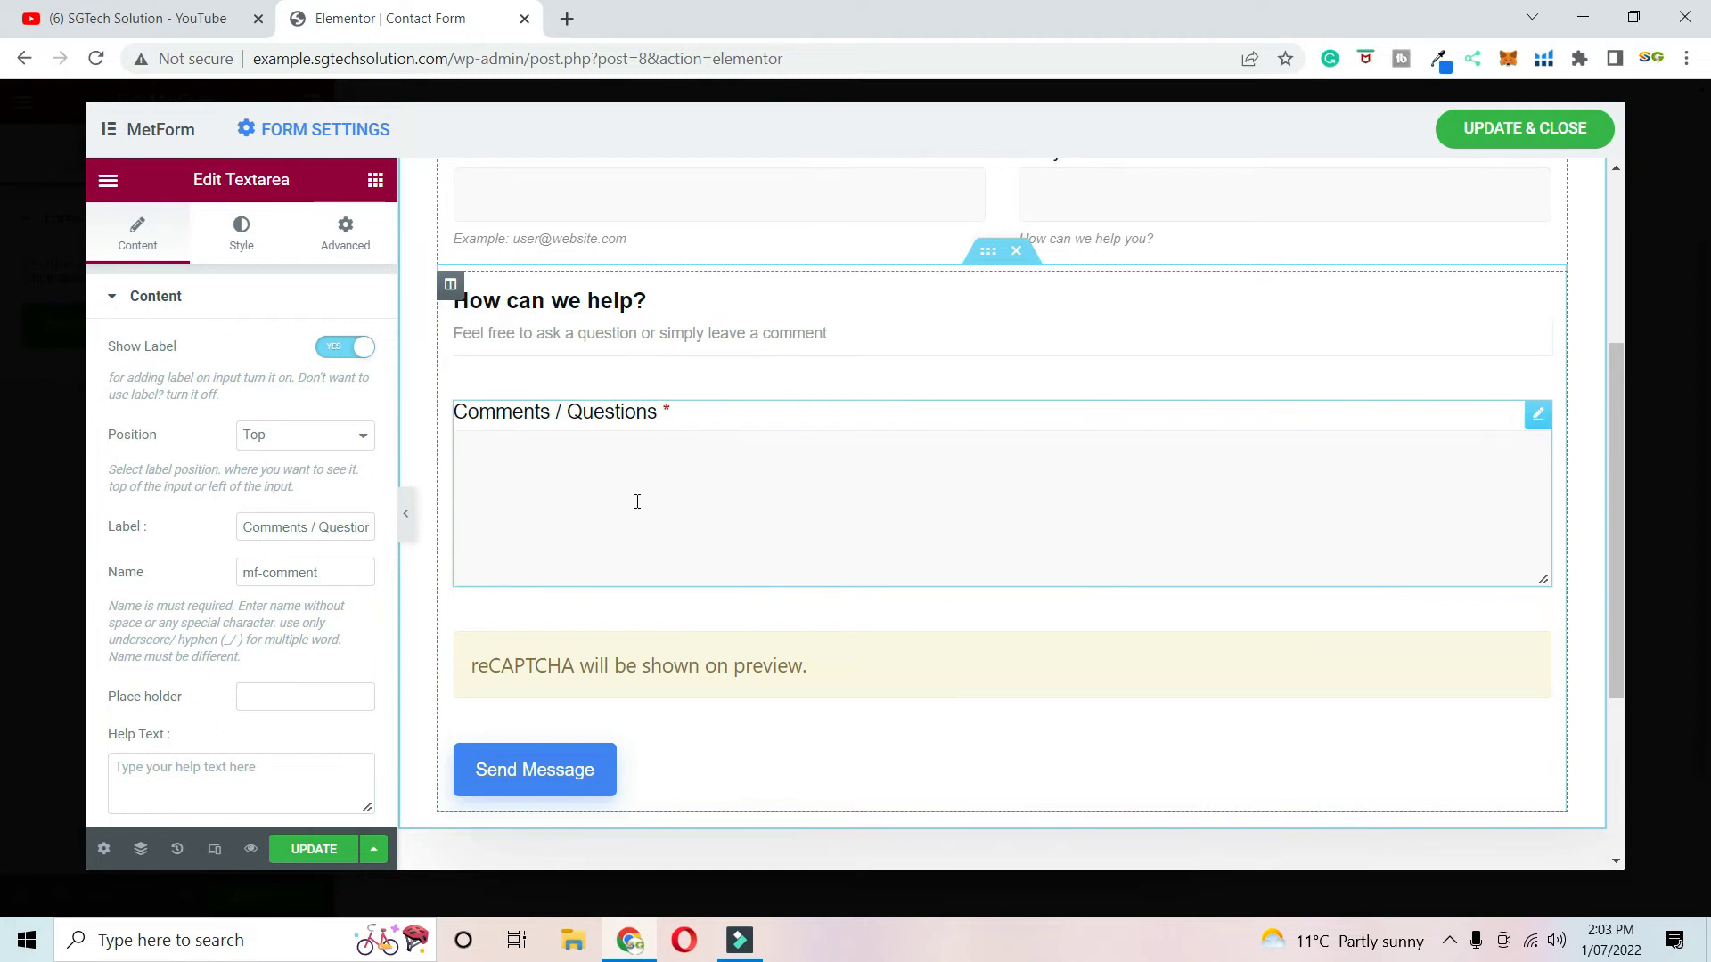
{"action": "scroll", "coordinate": [591, 508], "scroll_direction": "down", "scroll_amount": 2}
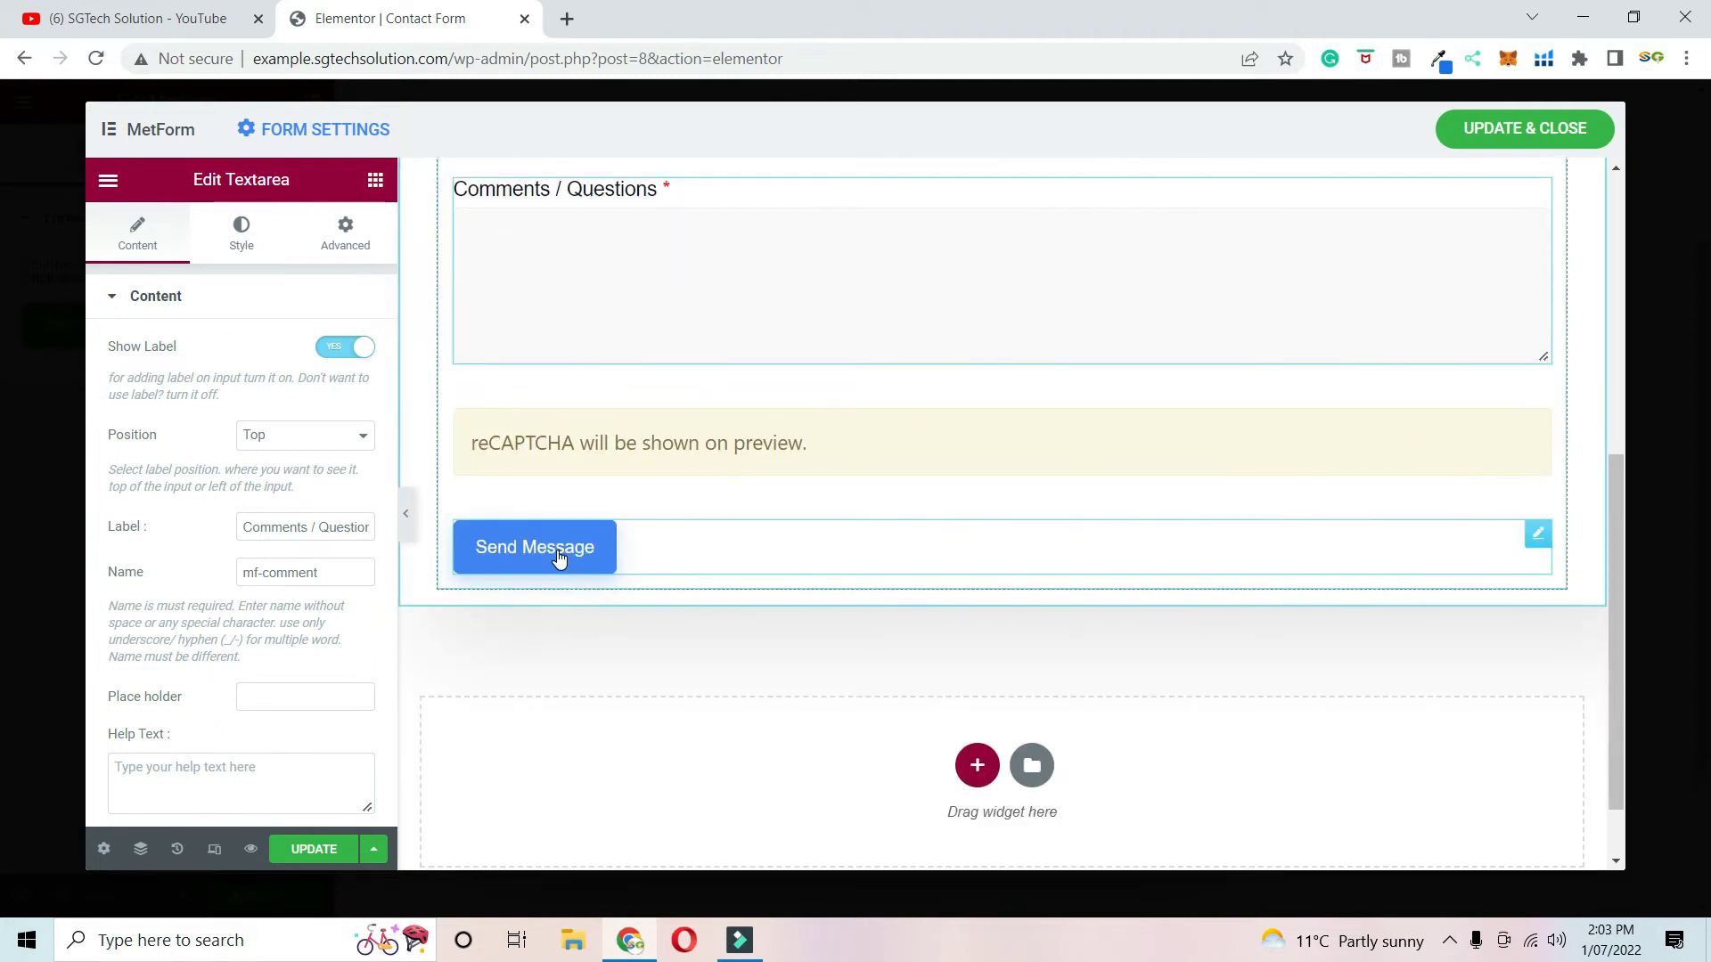
{"action": "left_click", "coordinate": [527, 561]}
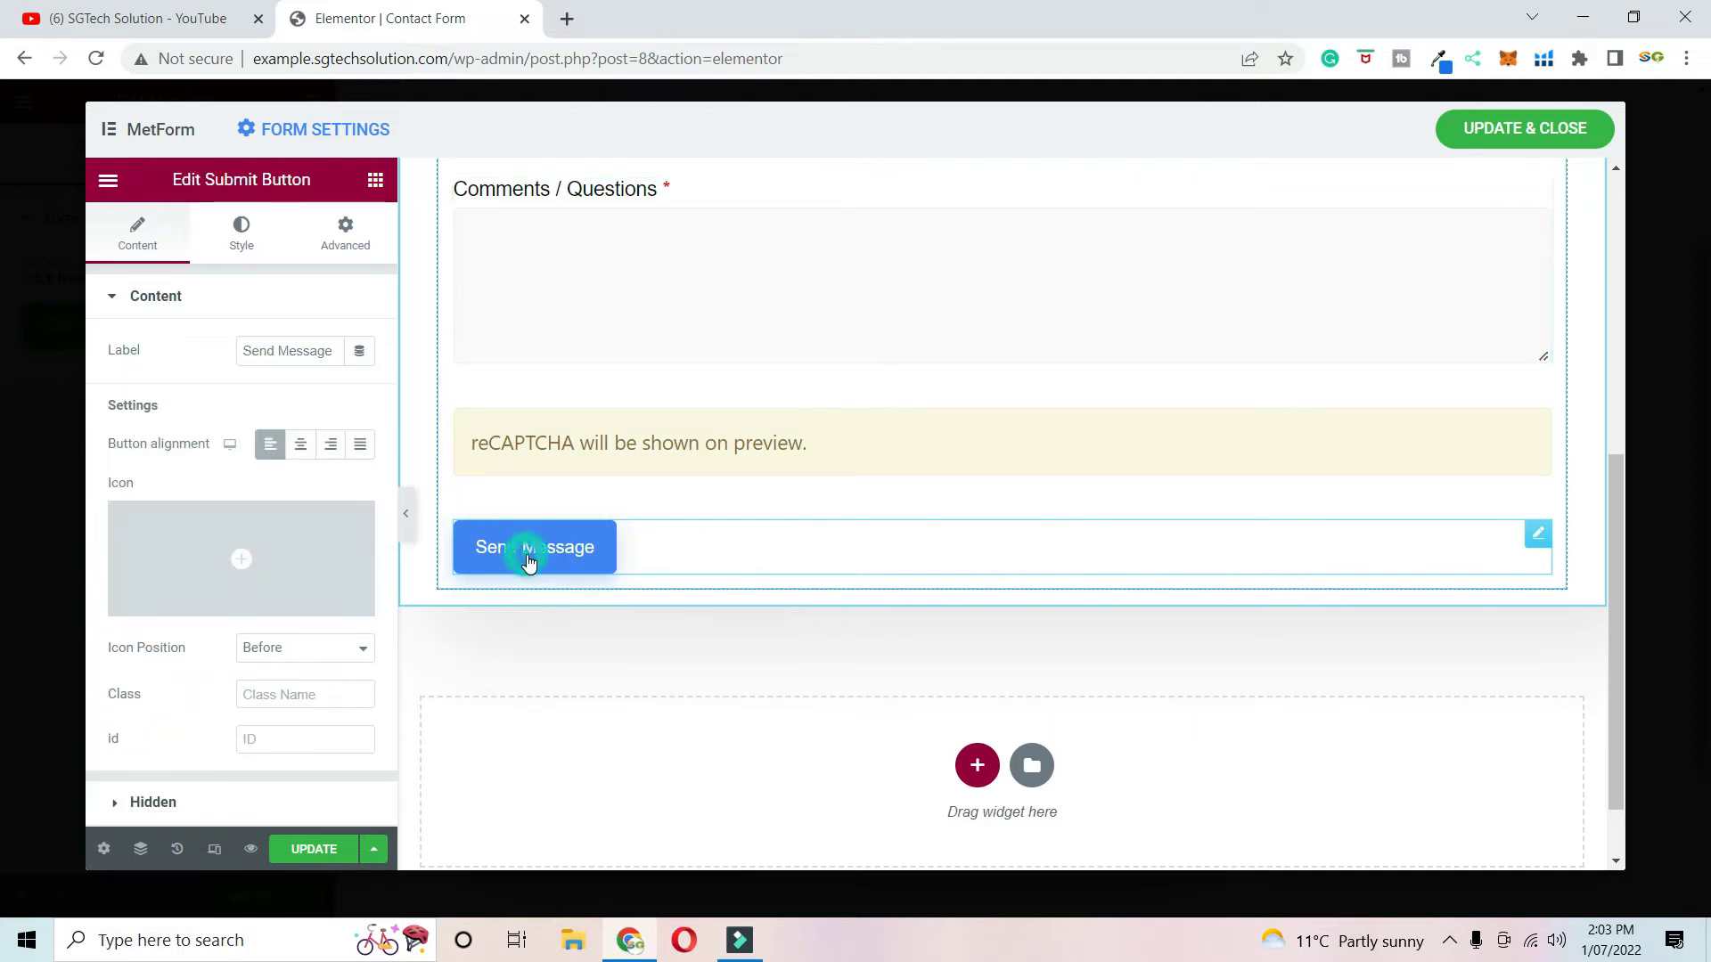
{"action": "left_click", "coordinate": [235, 563]}
{"action": "left_click", "coordinate": [803, 401]}
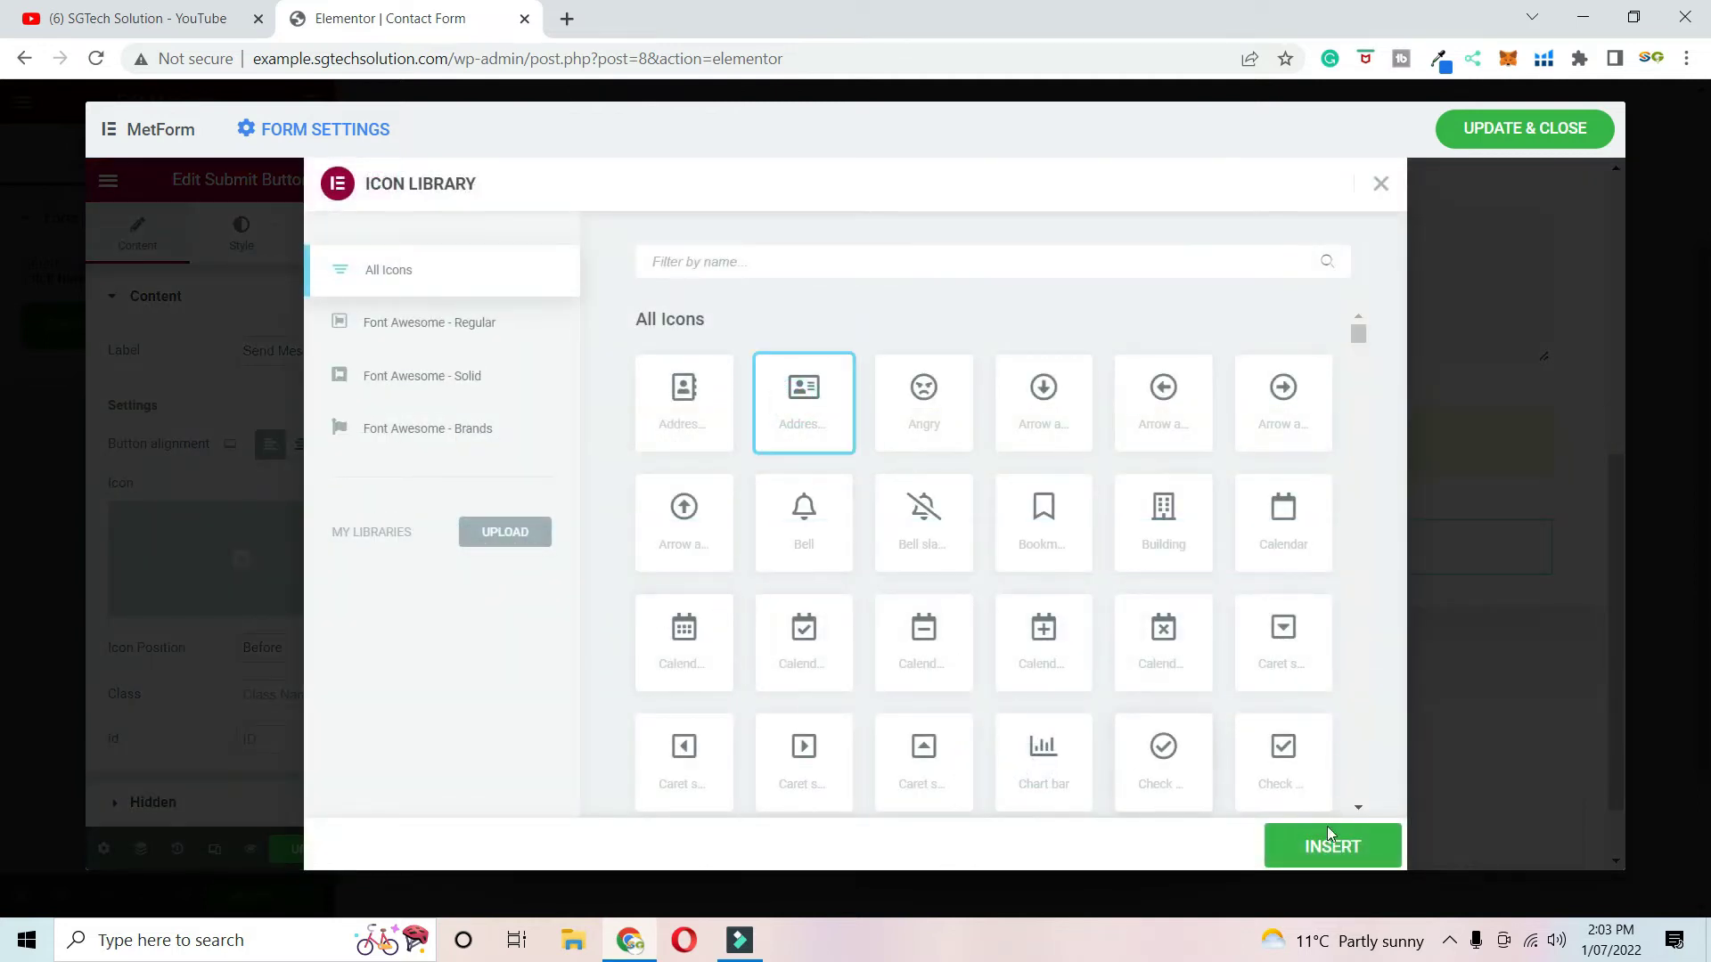
{"action": "left_click", "coordinate": [1332, 847]}
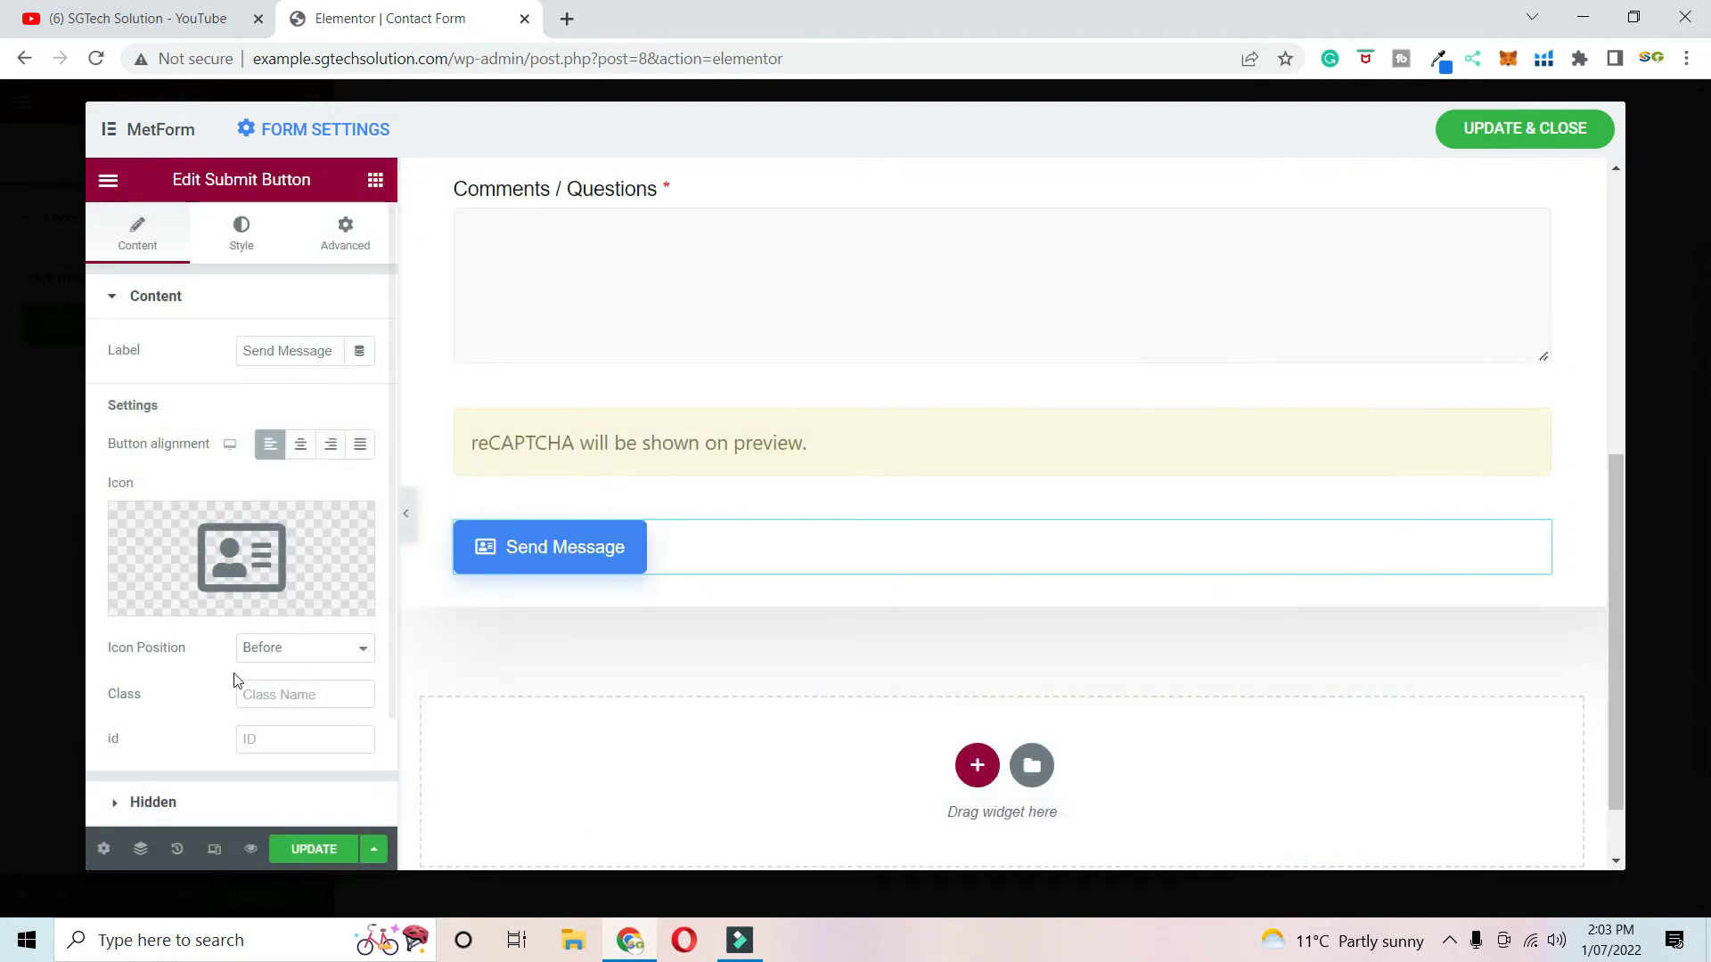
- Try centre, right and justified alignment on the Send Message button, and restore the left alignment
{"action": "left_click", "coordinate": [301, 446]}
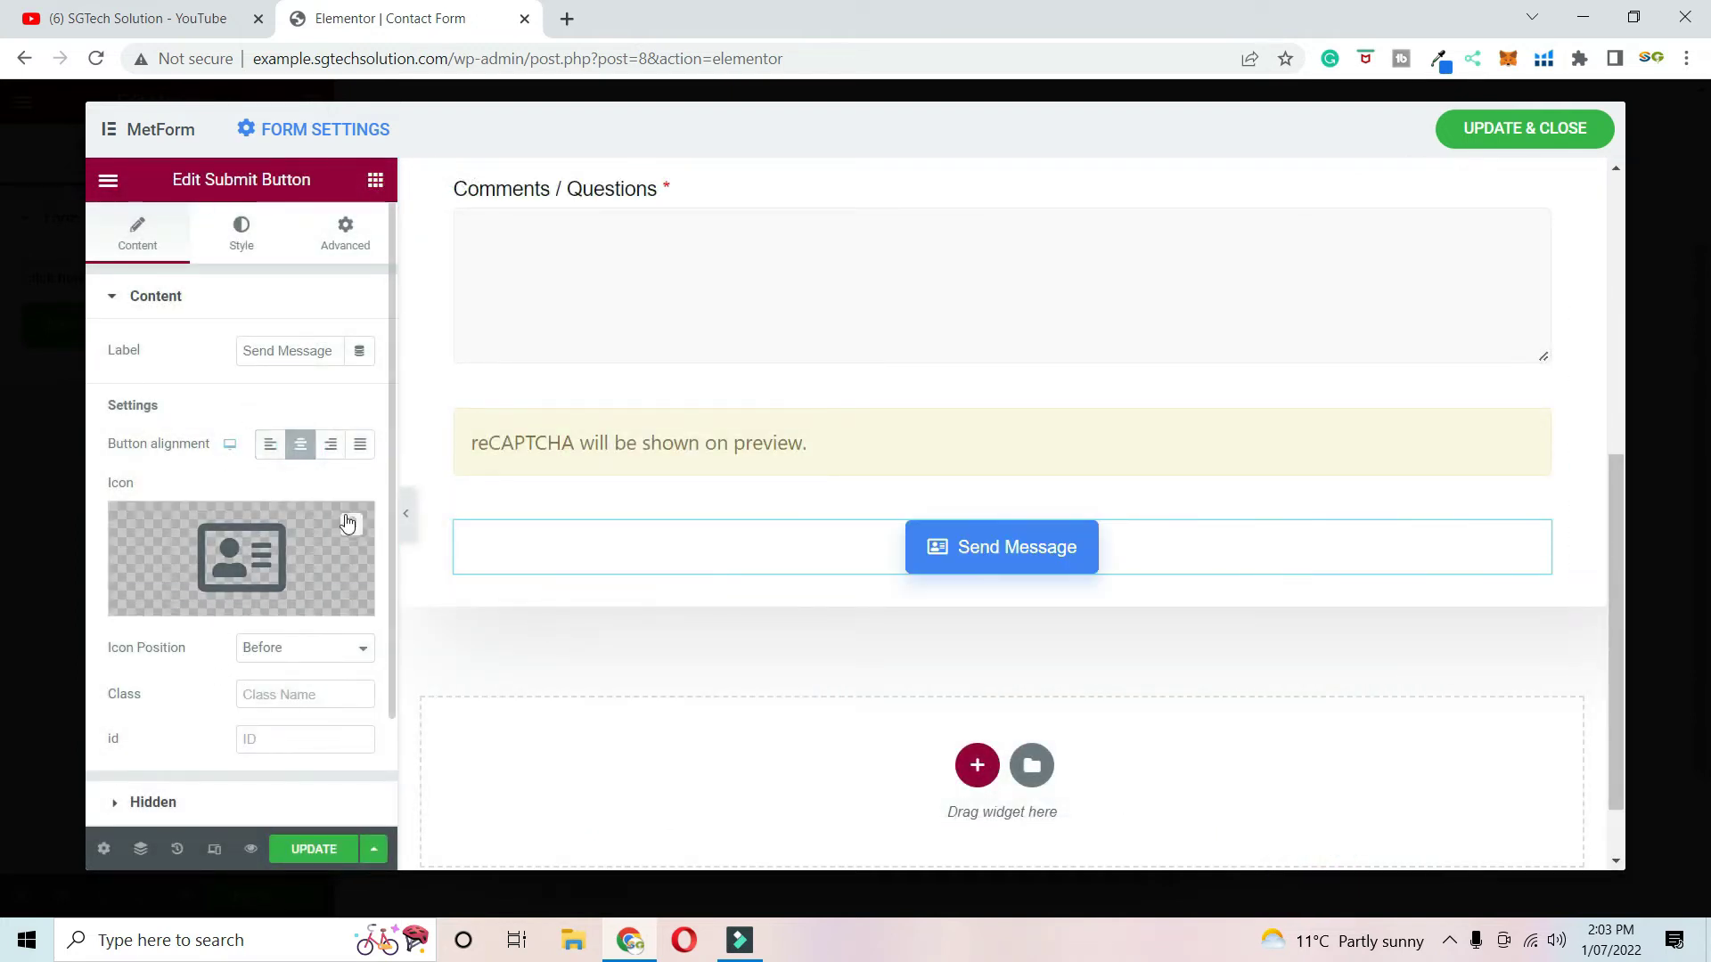
{"action": "left_click", "coordinate": [331, 446]}
{"action": "left_click", "coordinate": [360, 446]}
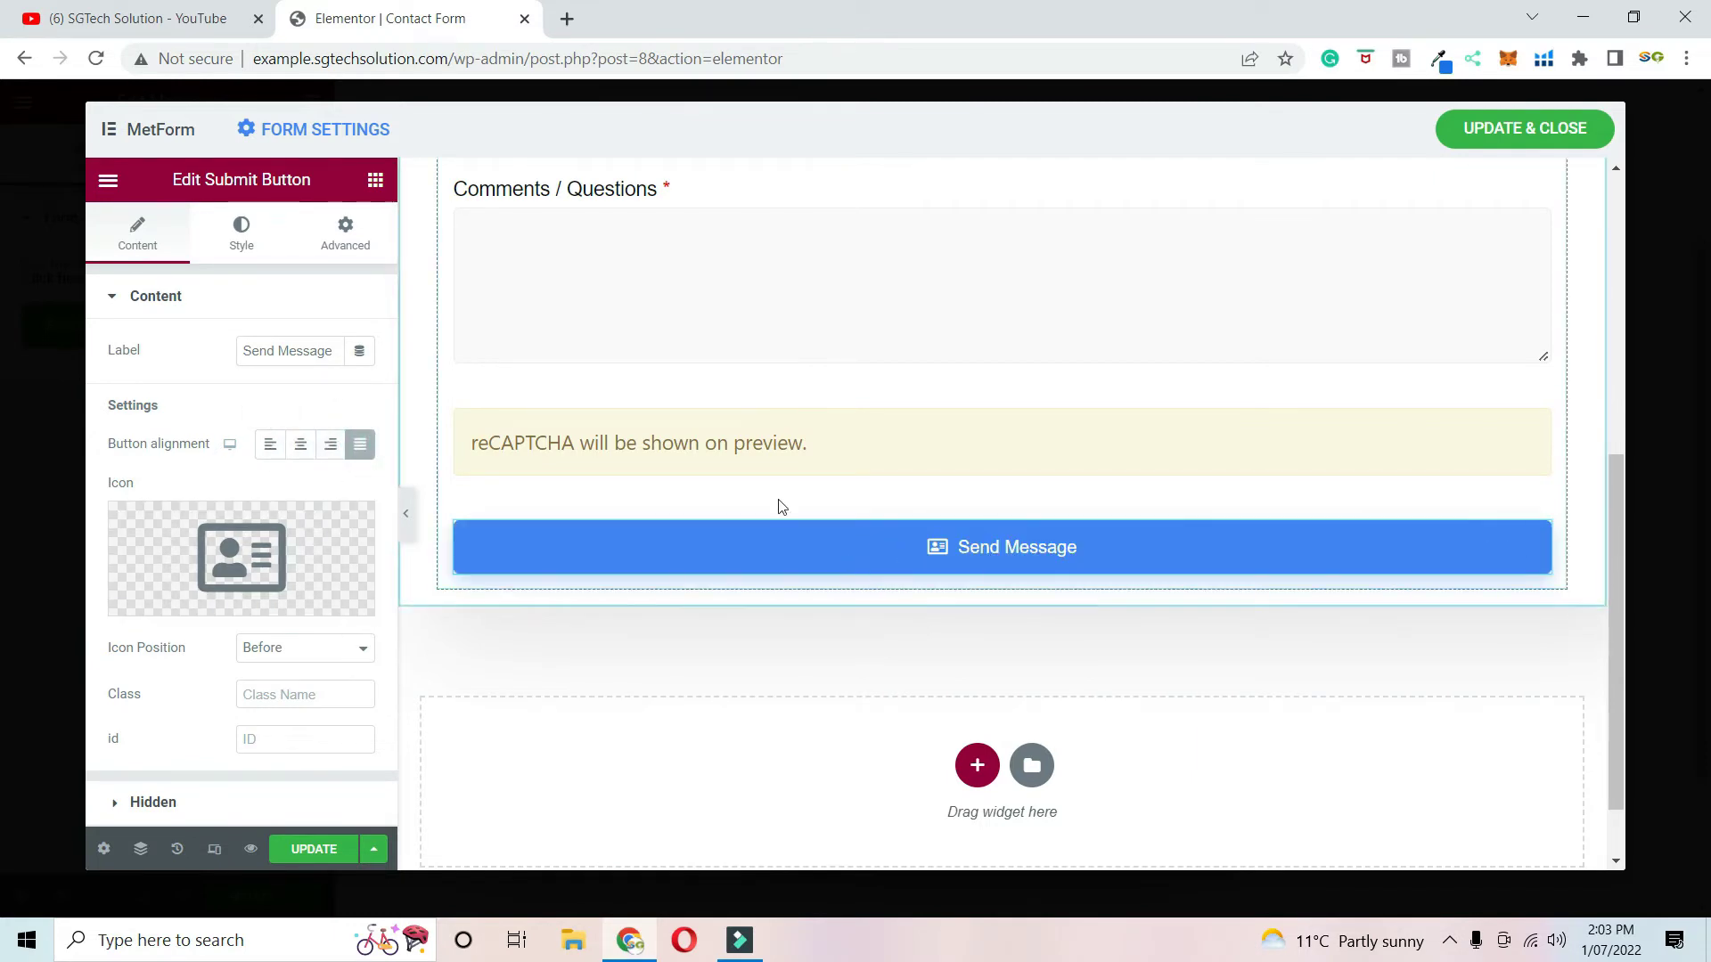
{"action": "left_click", "coordinate": [272, 445]}
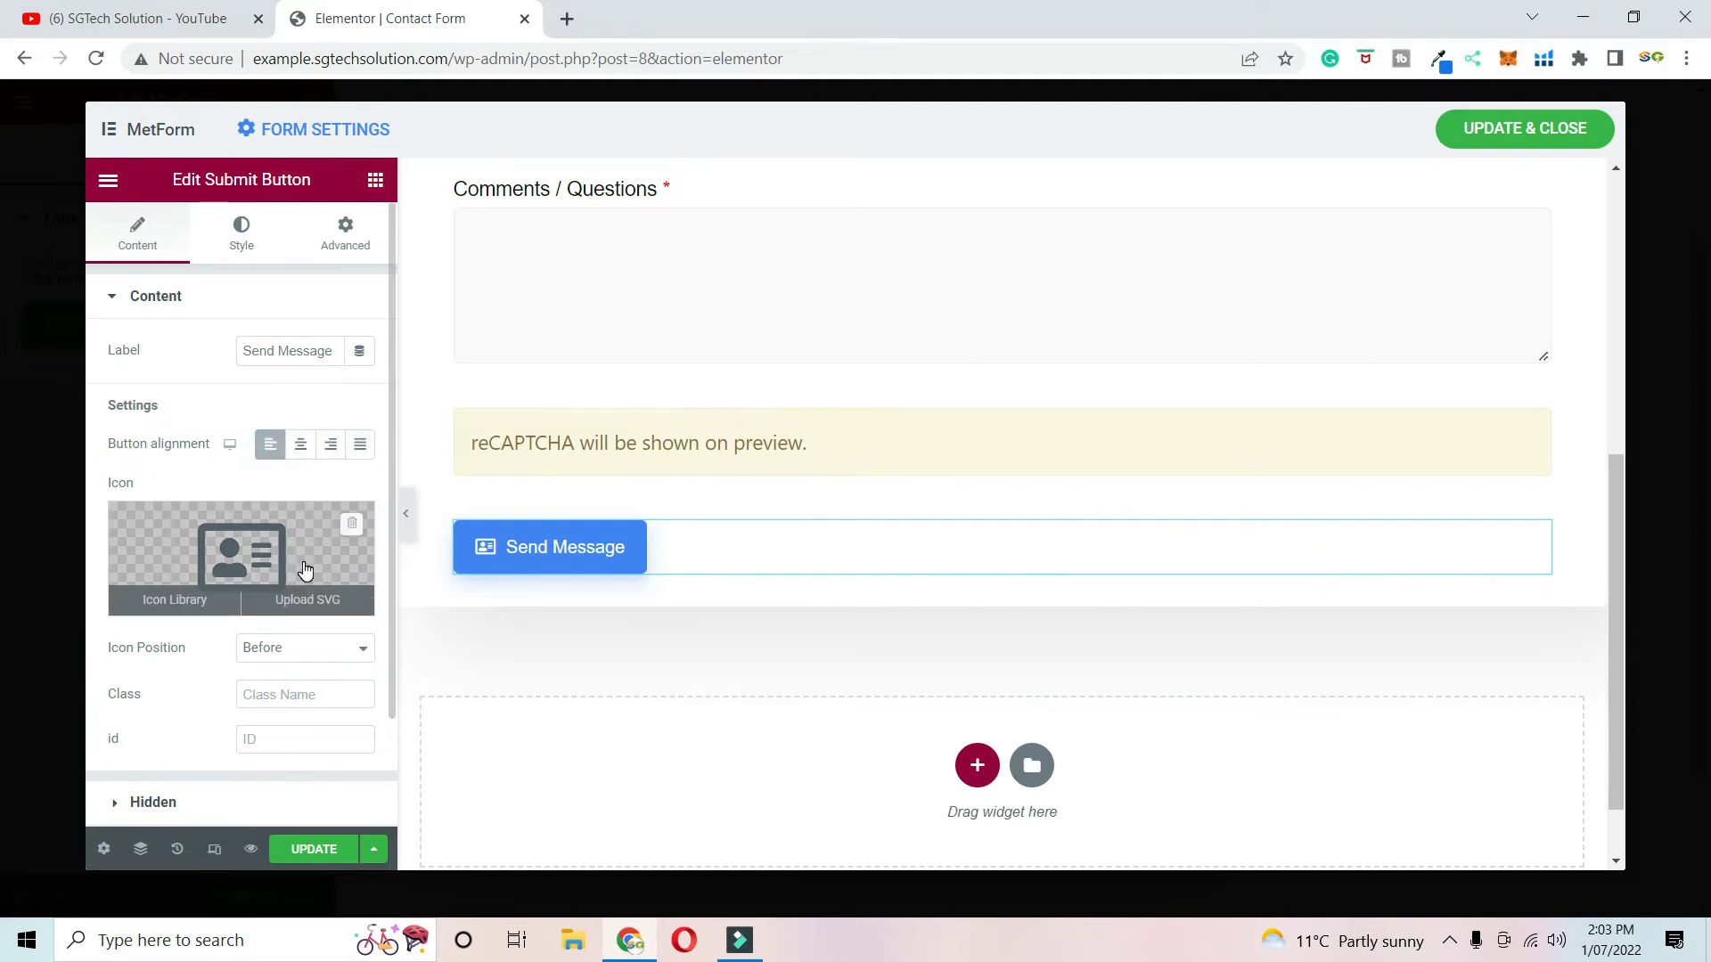
- Look over the edited form, then save it and close the MetForm form editor
{"action": "scroll", "coordinate": [791, 584], "scroll_direction": "up", "scroll_amount": 6}
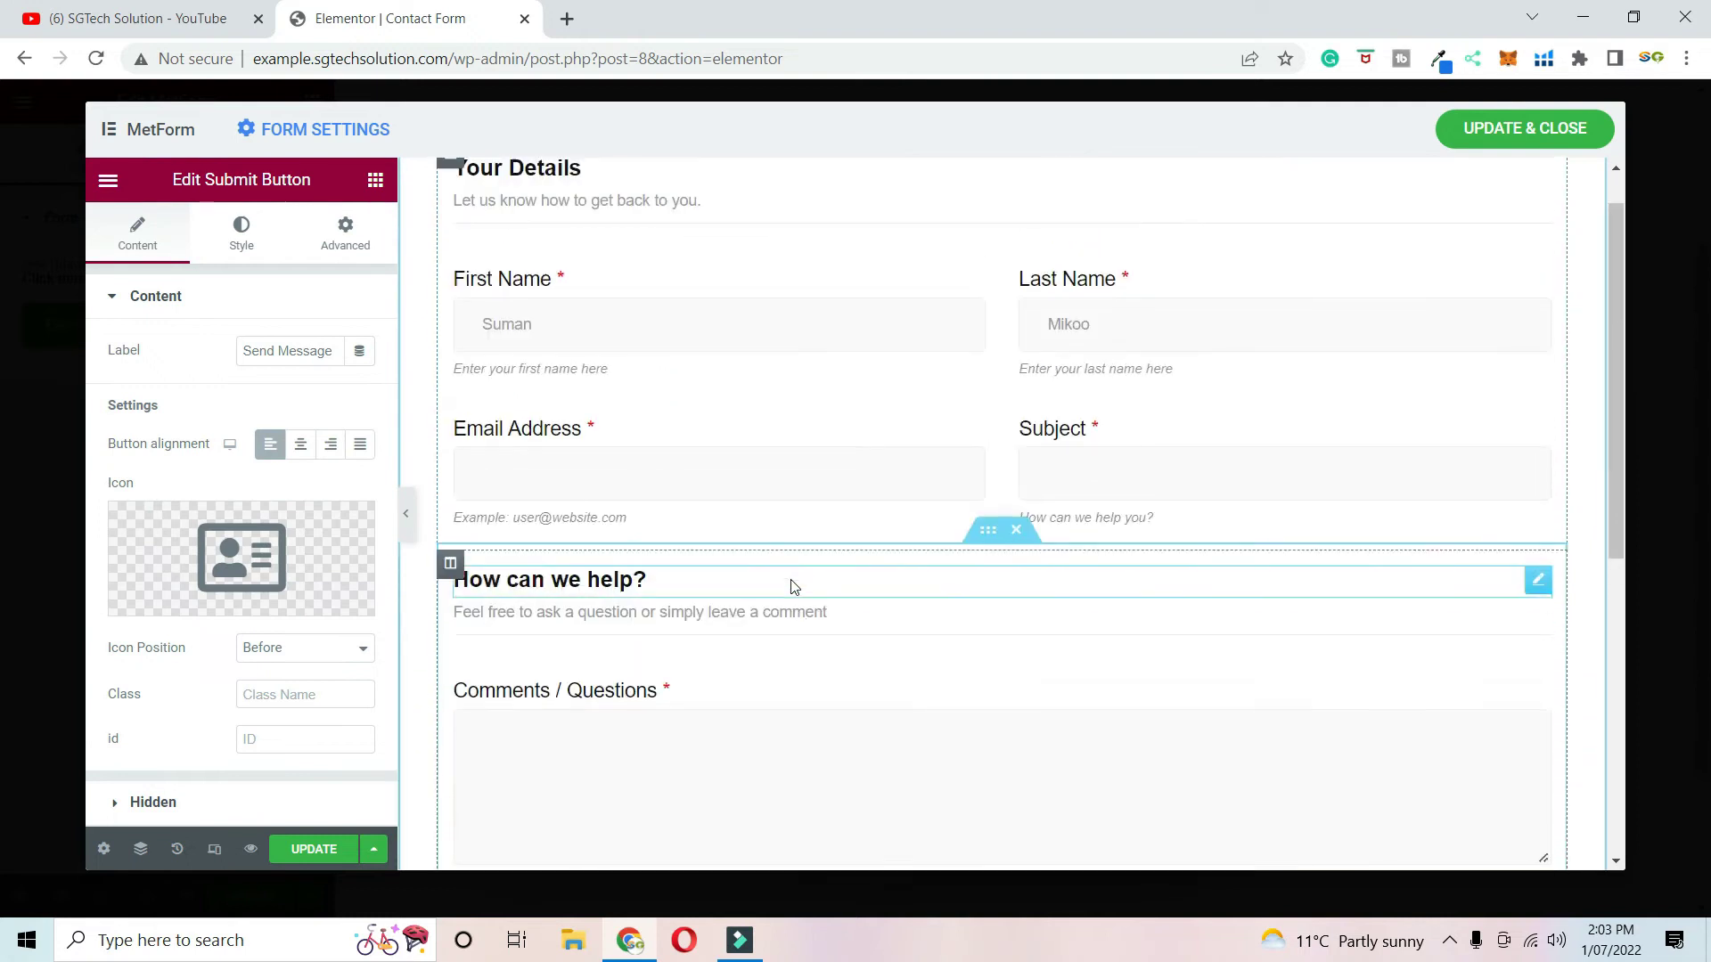
{"action": "scroll", "coordinate": [668, 420], "scroll_direction": "down", "scroll_amount": 7}
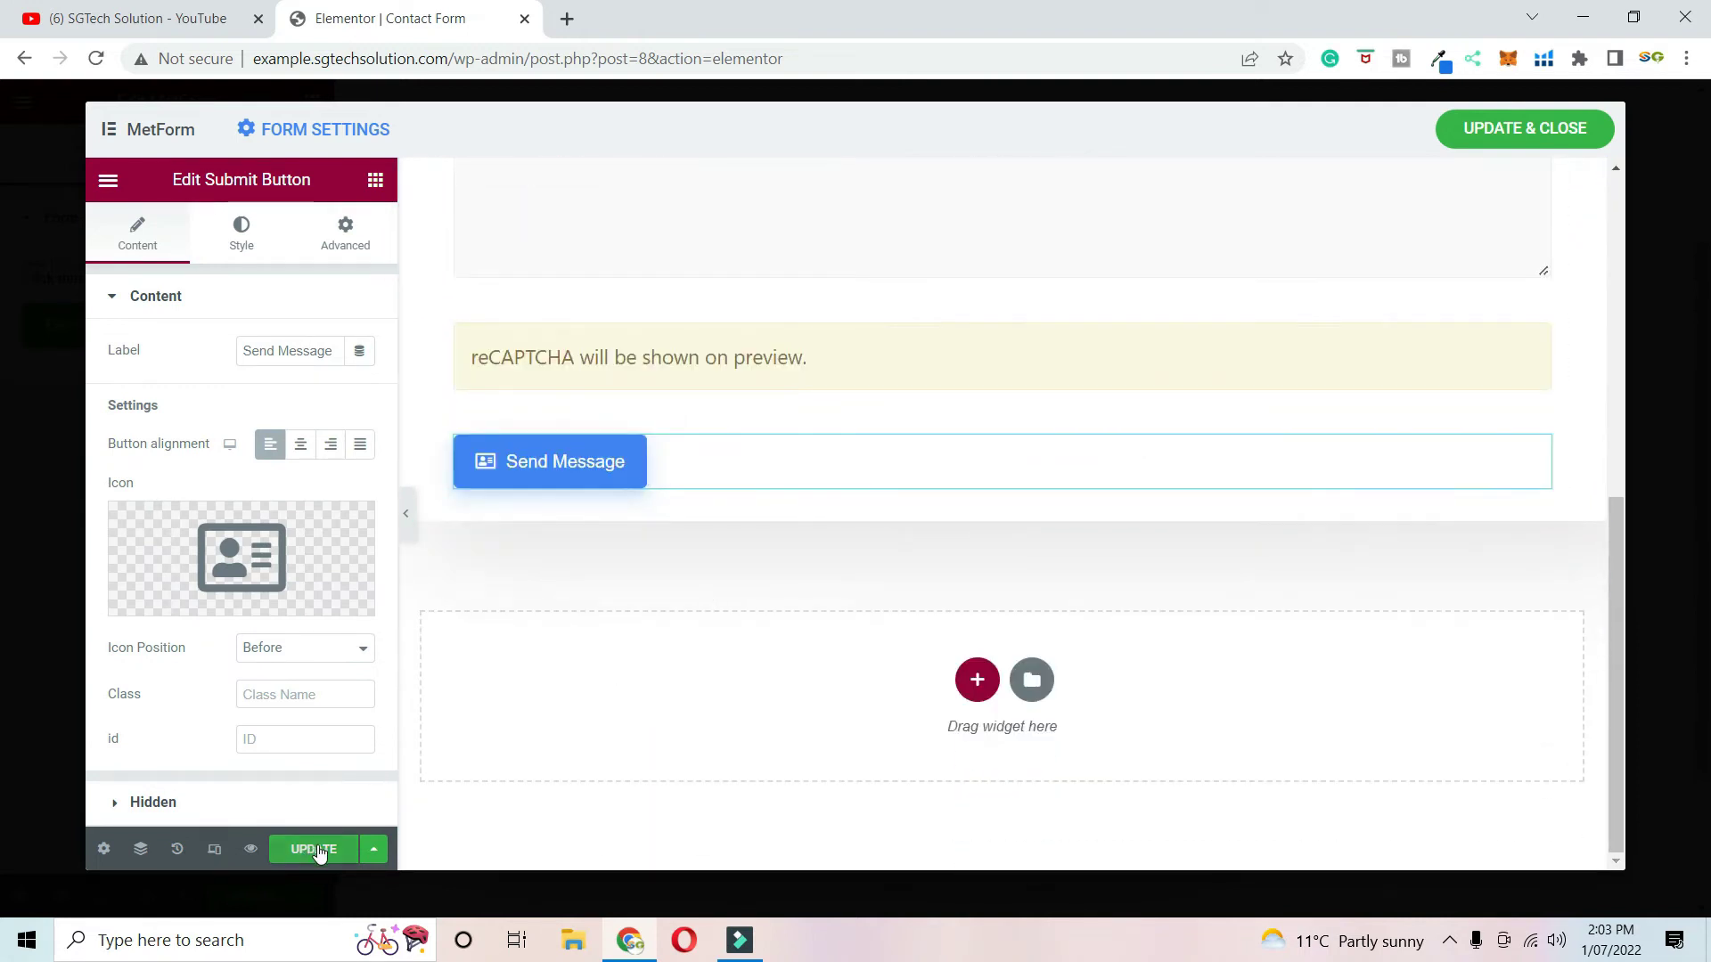
{"action": "left_click", "coordinate": [1516, 134]}
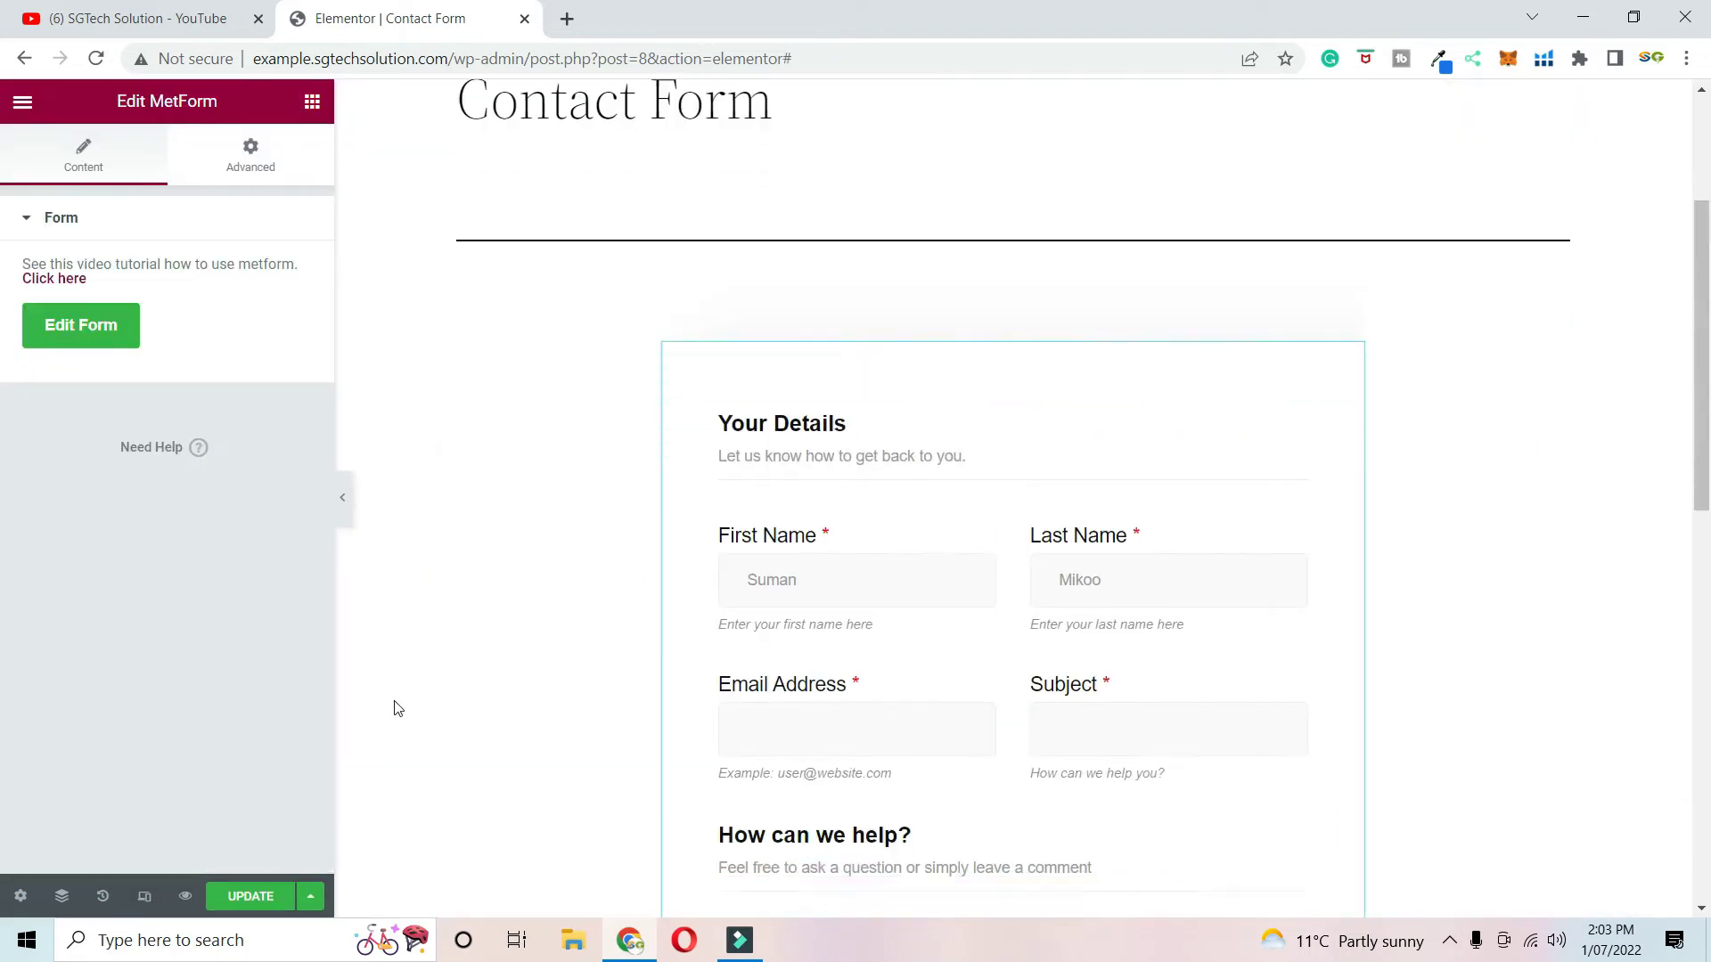
- Preview the Contact Form page and examine the form's fields from the details section to the comments area
{"action": "left_click", "coordinate": [184, 895]}
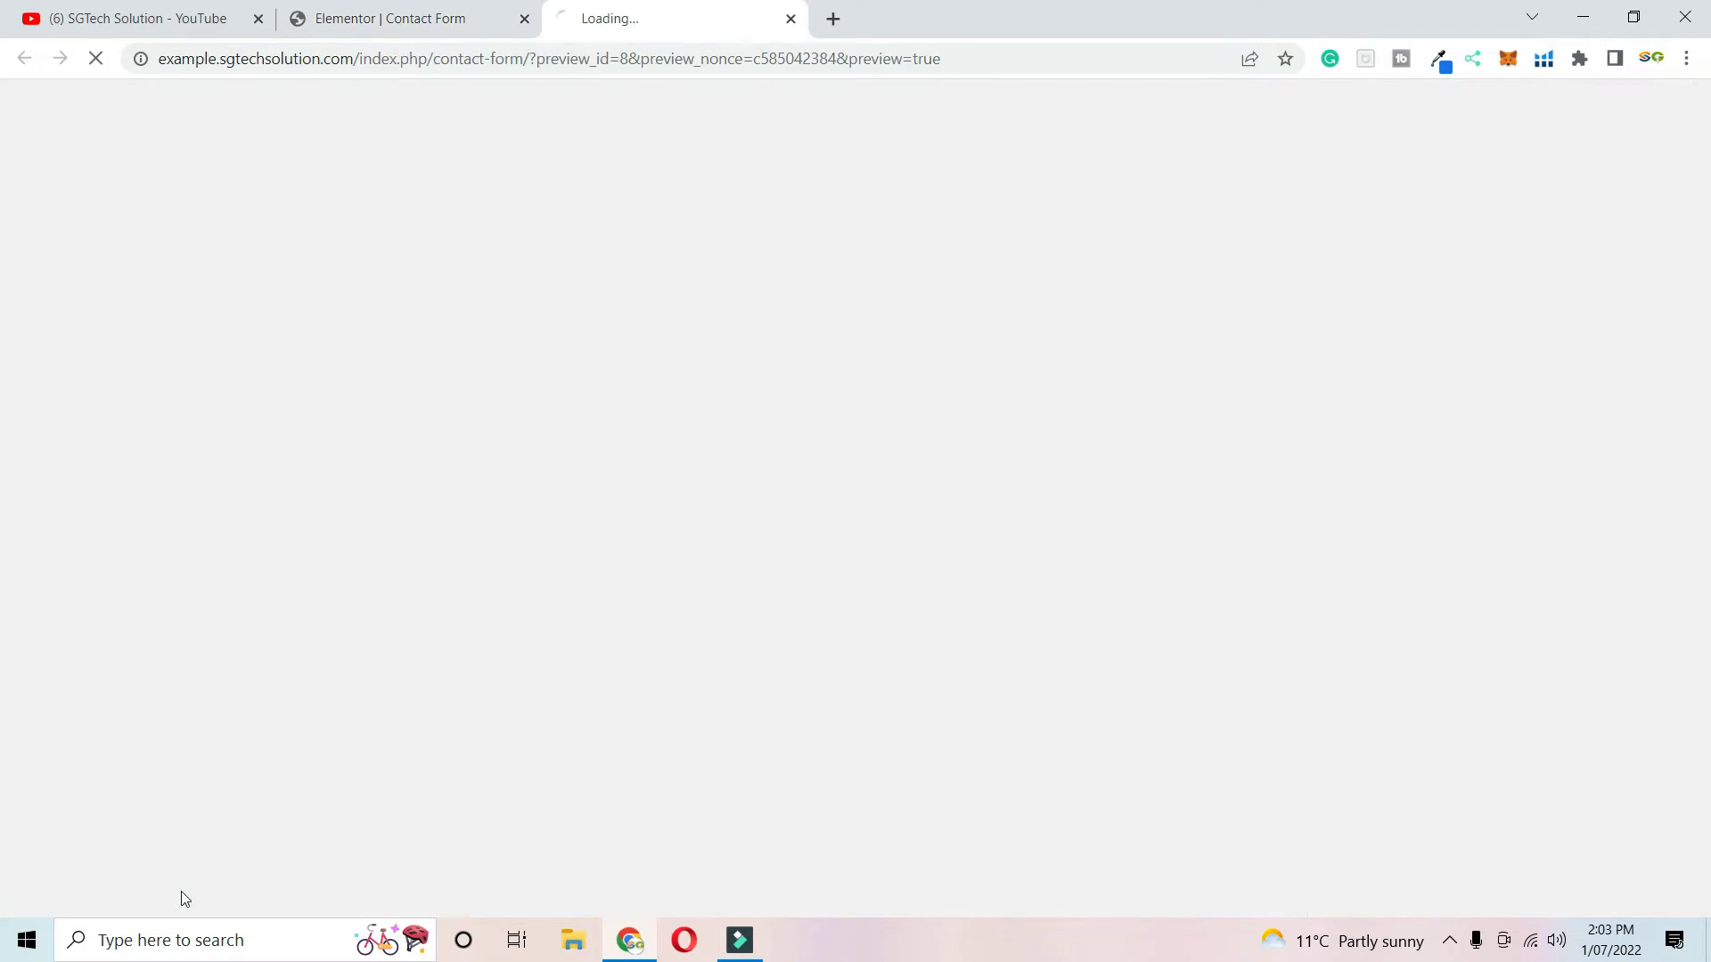
{"action": "scroll", "coordinate": [240, 501], "scroll_direction": "down", "scroll_amount": 5}
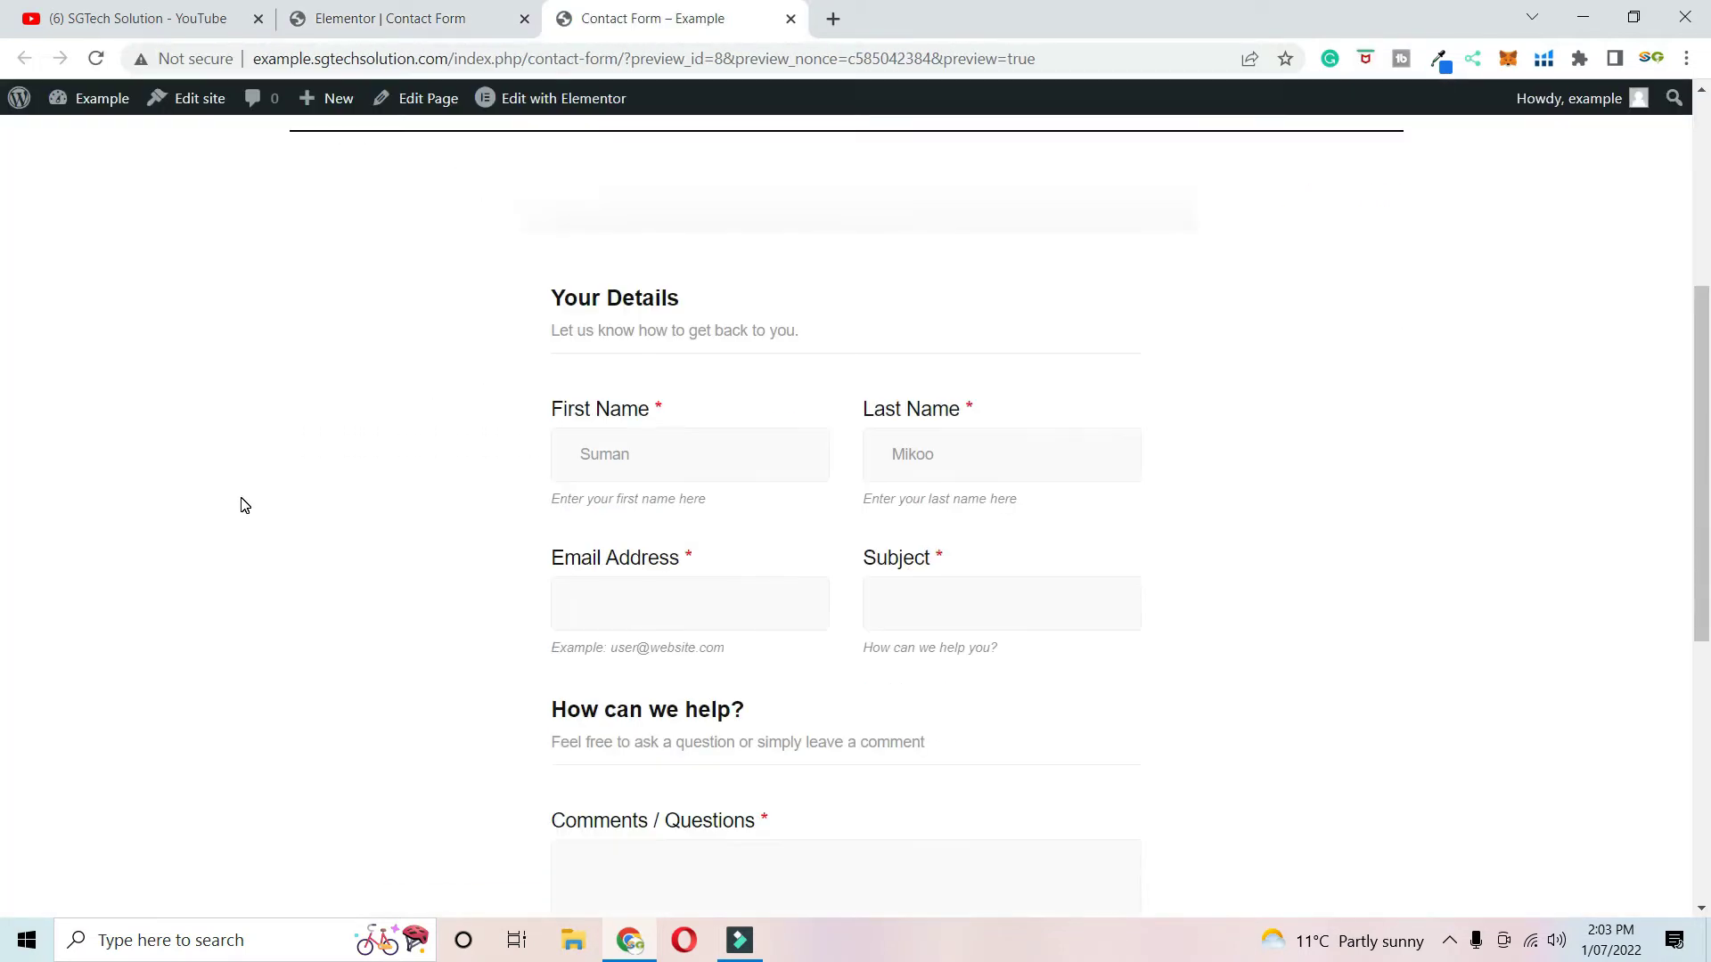
{"action": "scroll", "coordinate": [243, 497], "scroll_direction": "down", "scroll_amount": 3}
{"action": "scroll", "coordinate": [239, 496], "scroll_direction": "up", "scroll_amount": 3}
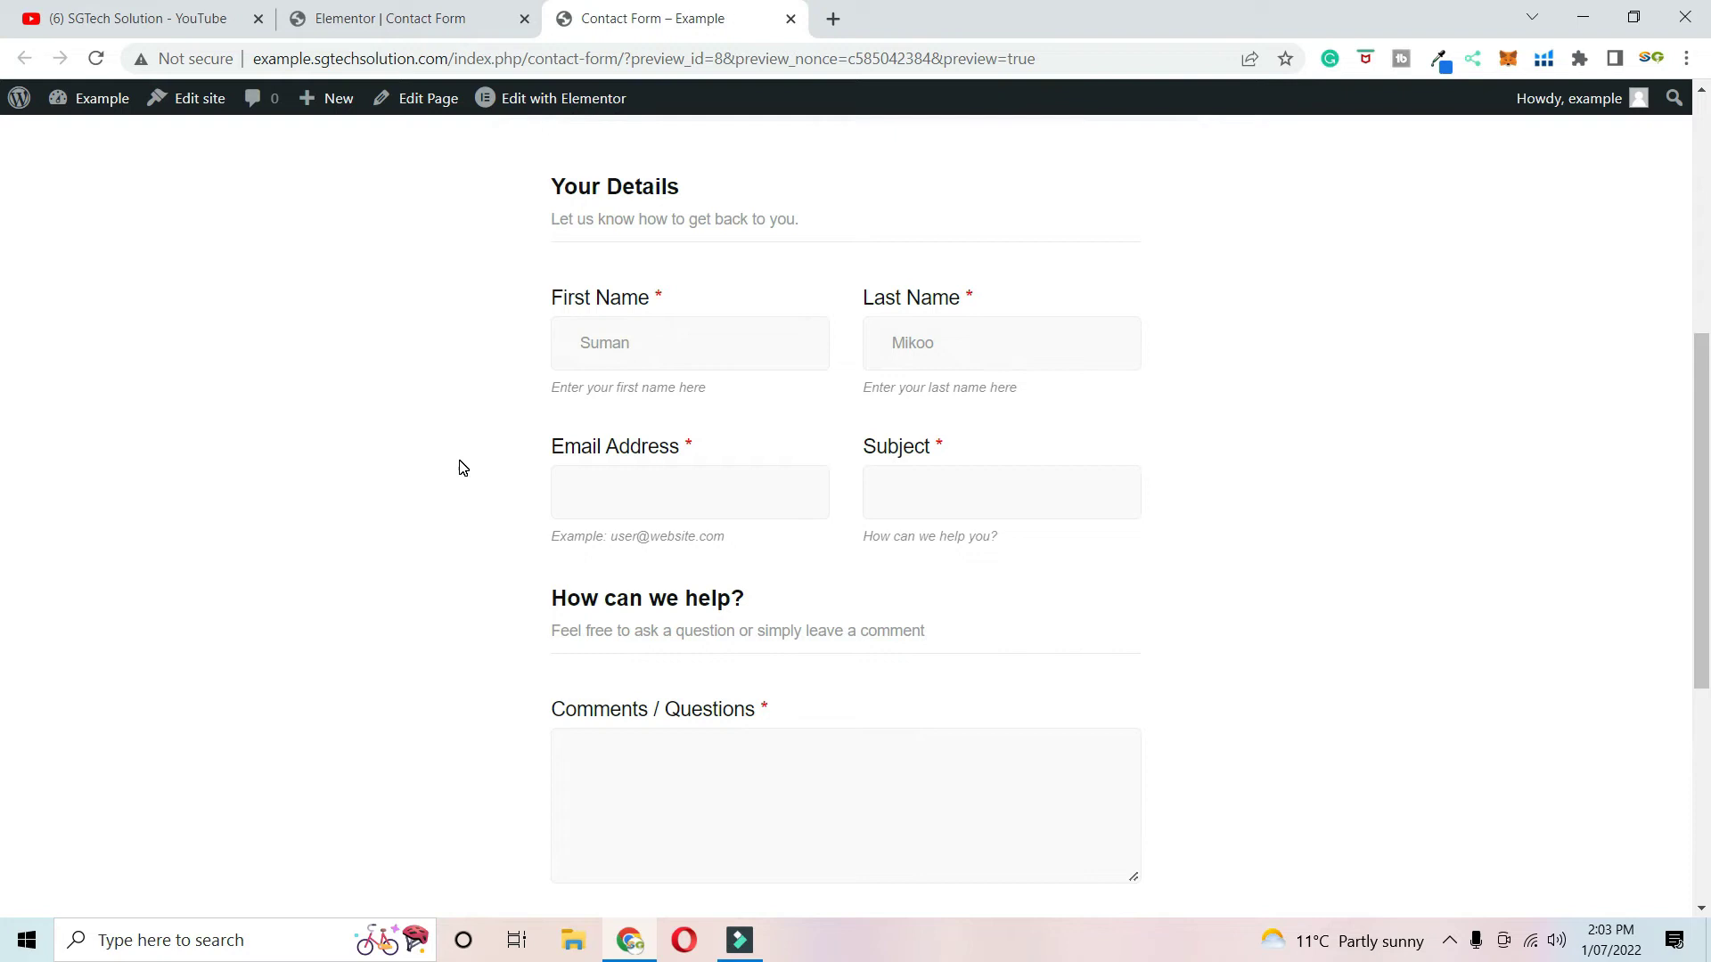
{"action": "scroll", "coordinate": [461, 468], "scroll_direction": "down", "scroll_amount": 3}
{"action": "scroll", "coordinate": [535, 485], "scroll_direction": "up", "scroll_amount": 2}
{"action": "scroll", "coordinate": [540, 499], "scroll_direction": "down", "scroll_amount": 2}
{"action": "scroll", "coordinate": [525, 593], "scroll_direction": "up", "scroll_amount": 5}
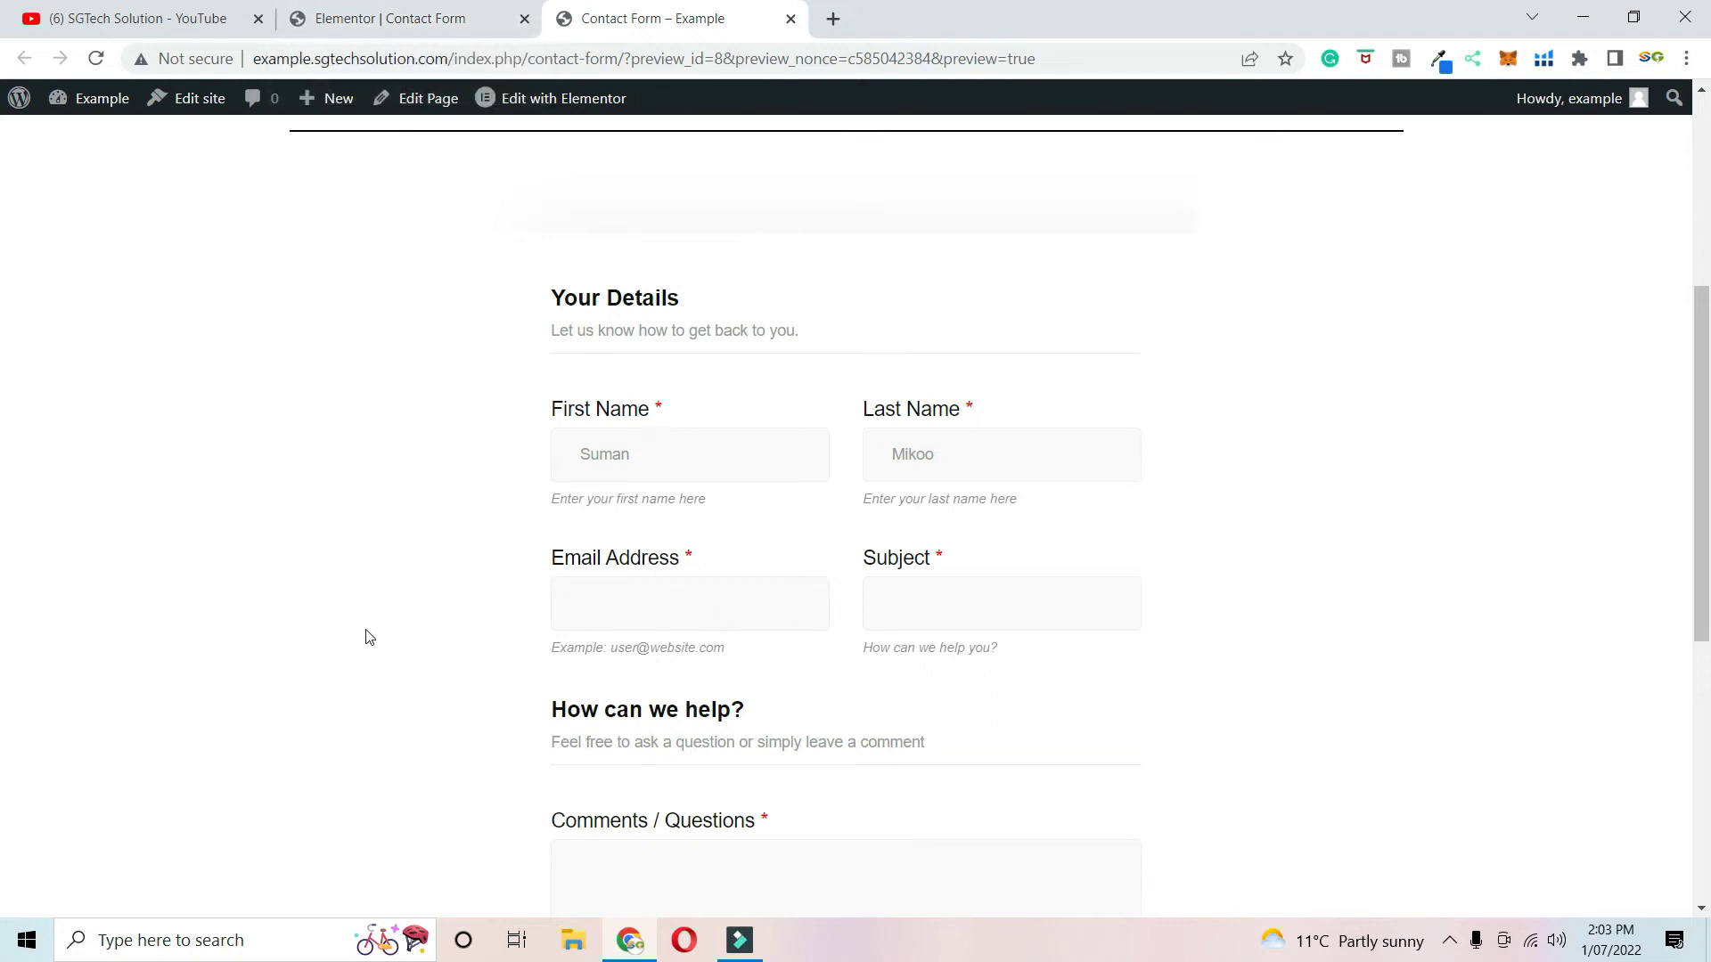
- Update the Contact Form page in Elementor and exit to the WordPress Pages list
{"action": "left_click", "coordinate": [431, 19]}
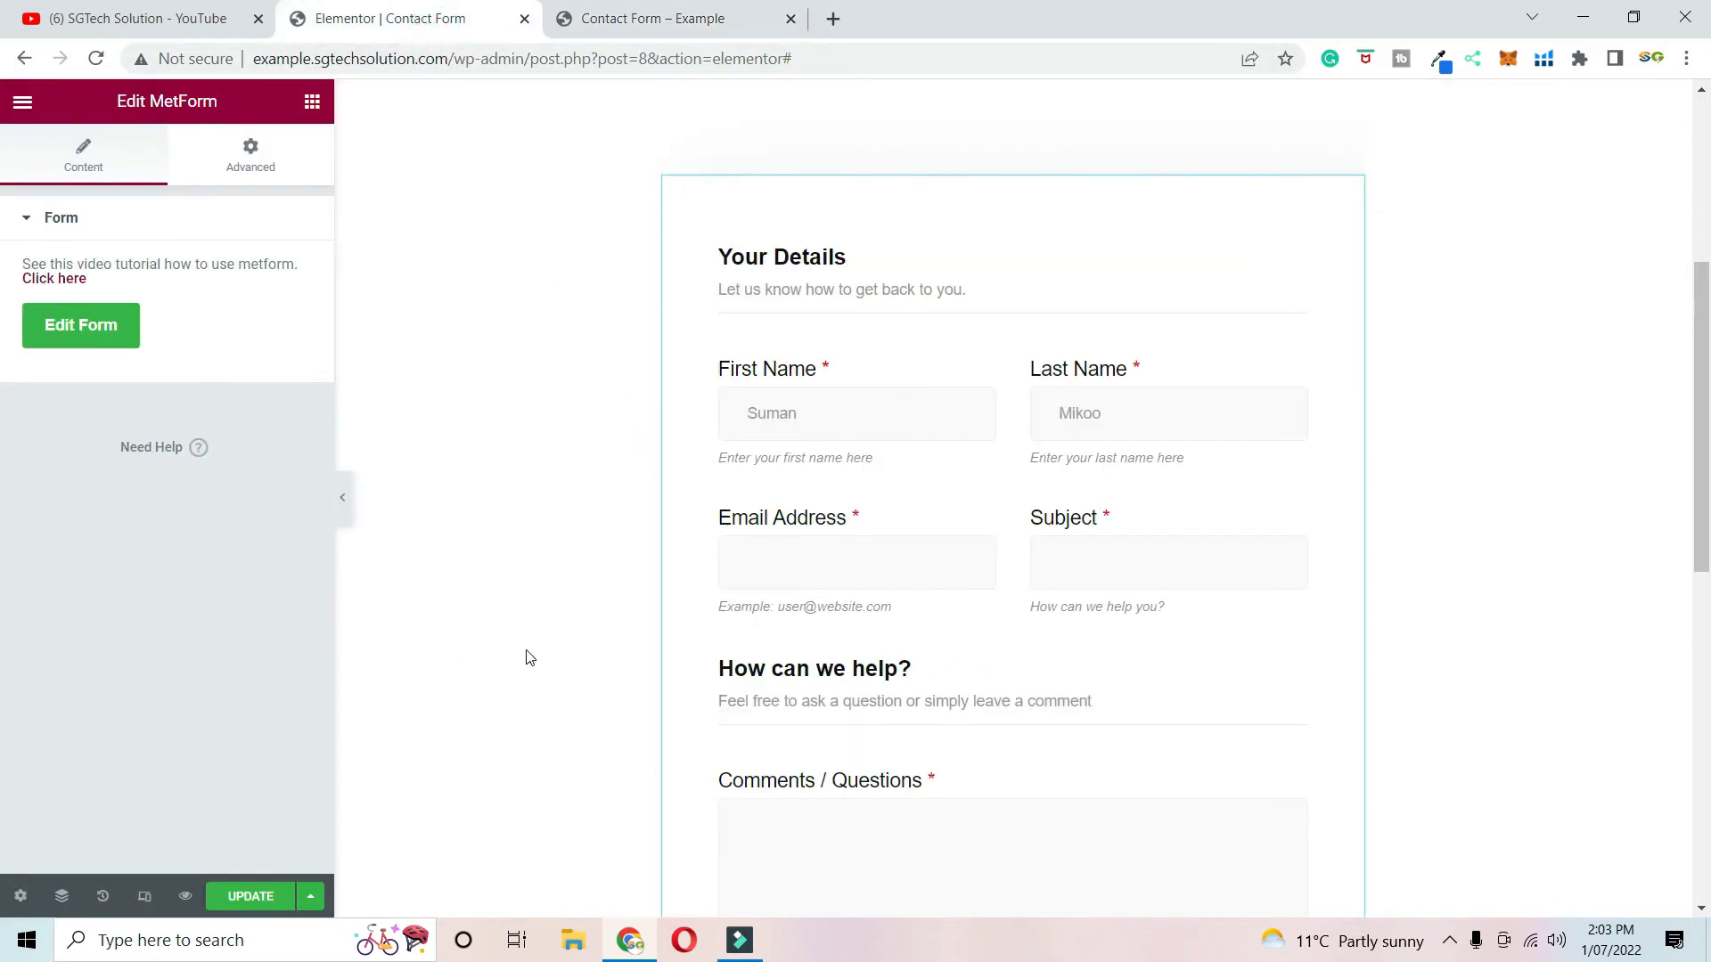
{"action": "left_click", "coordinate": [260, 897]}
{"action": "left_click", "coordinate": [23, 105]}
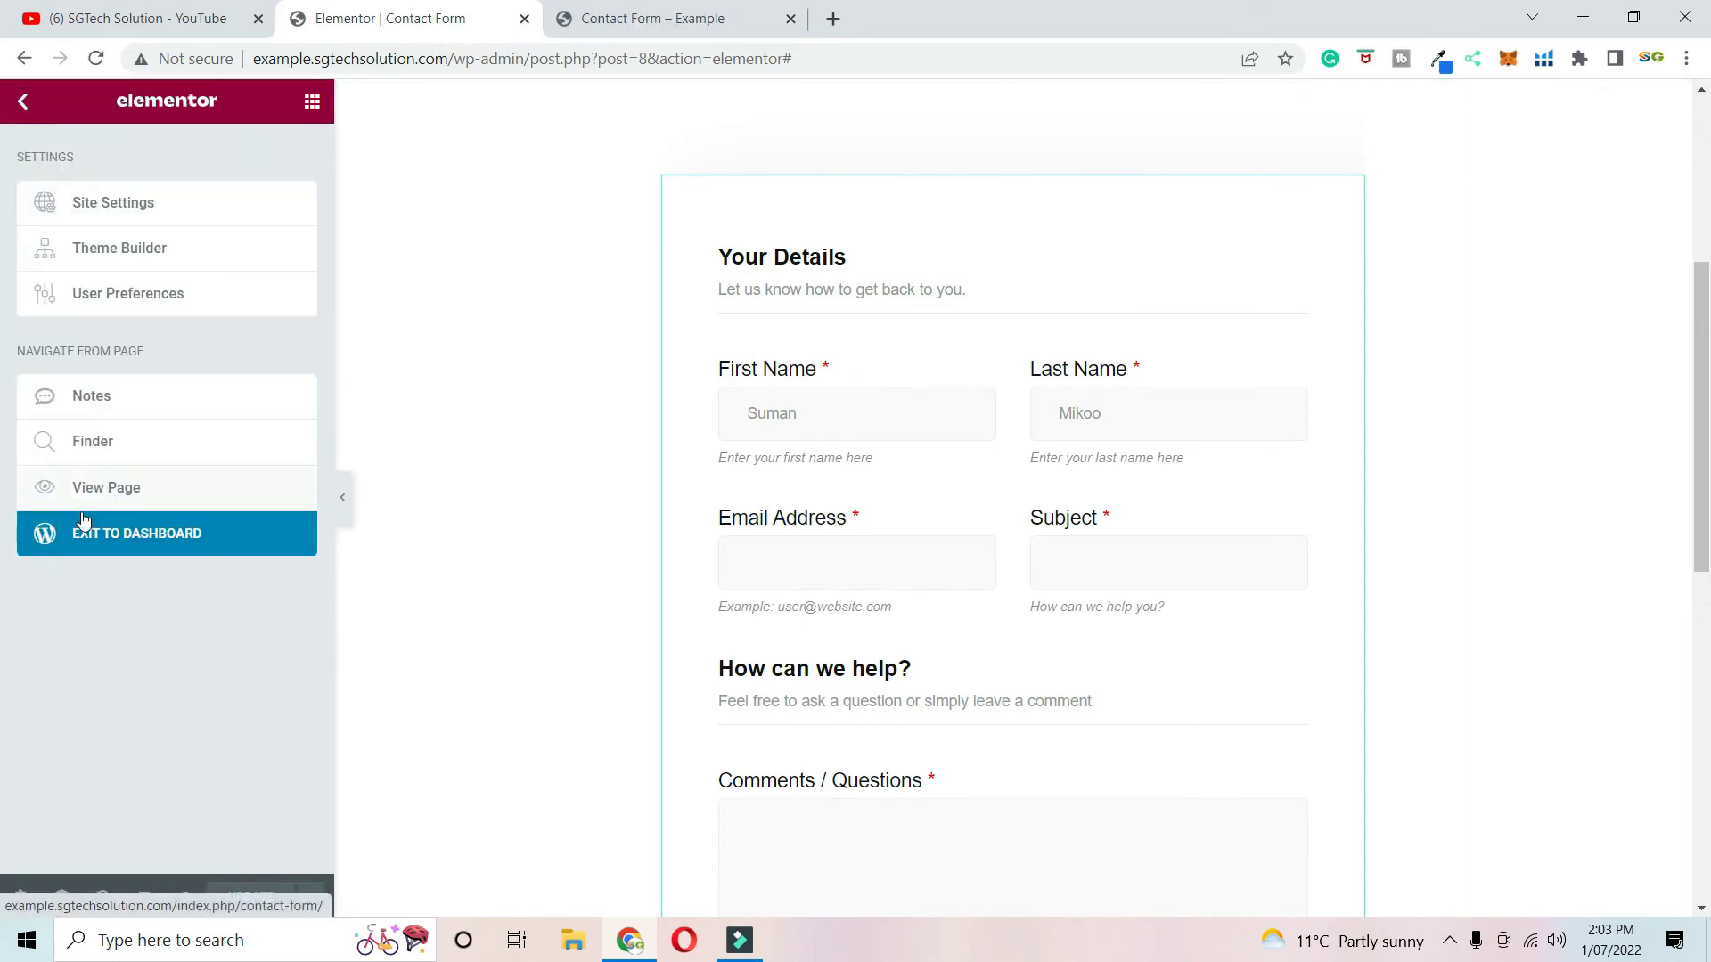
{"action": "left_click", "coordinate": [117, 537]}
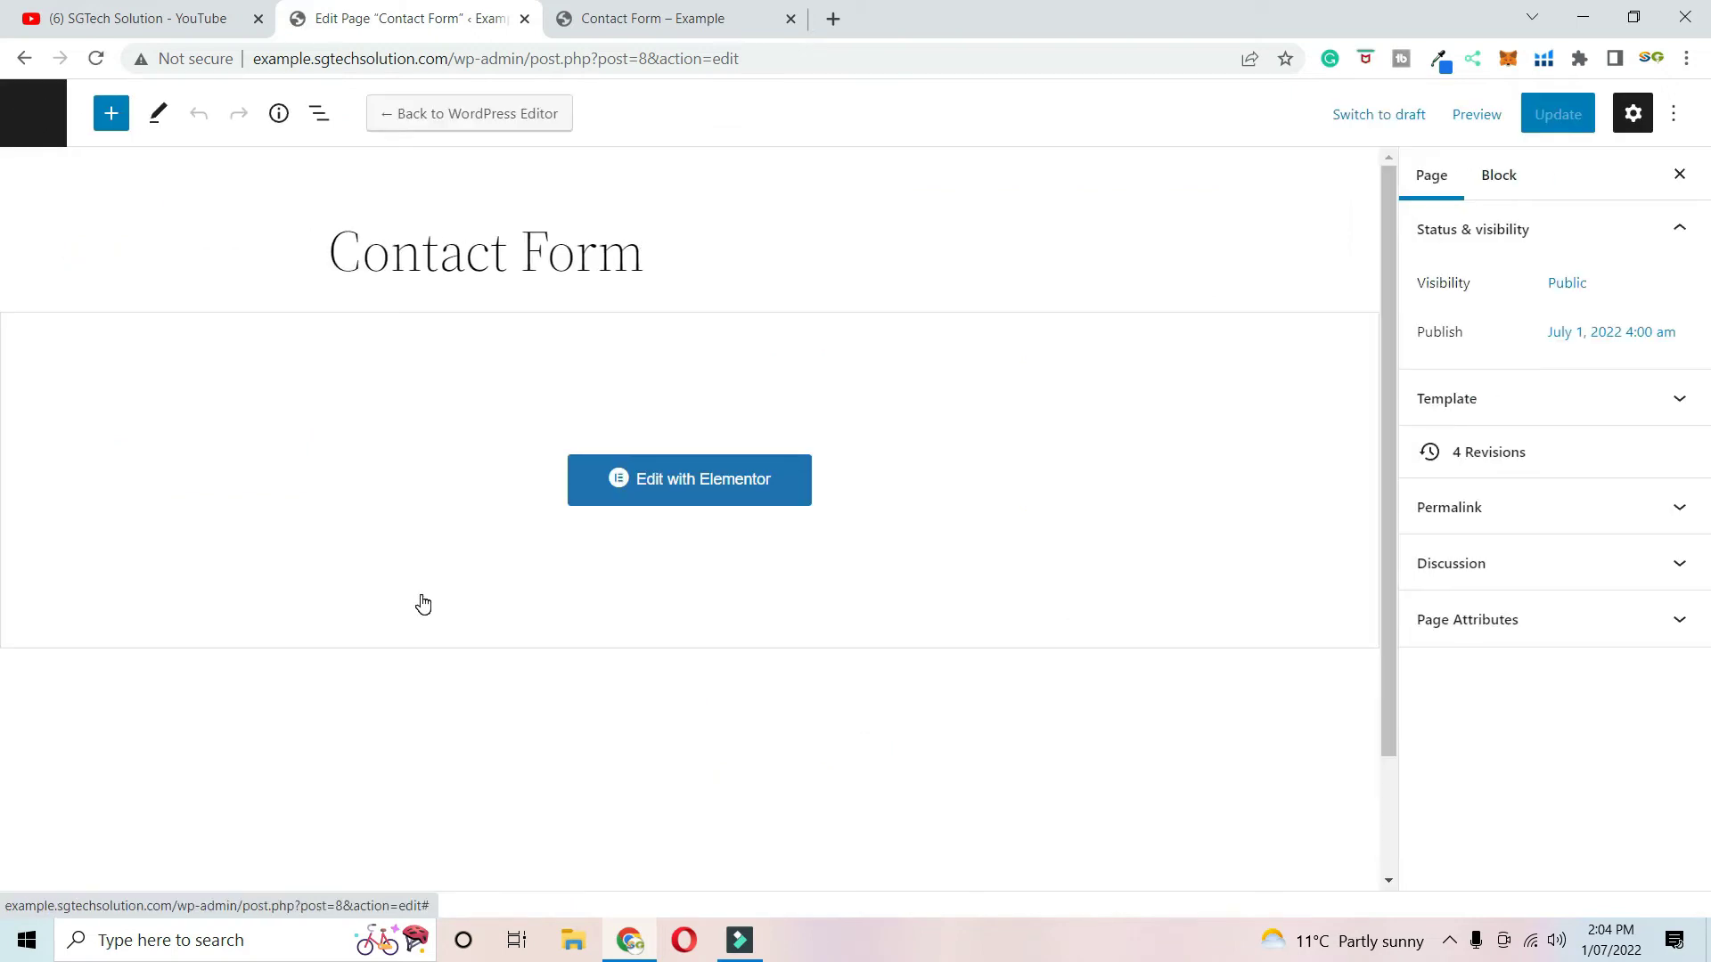
{"action": "left_click", "coordinate": [59, 138]}
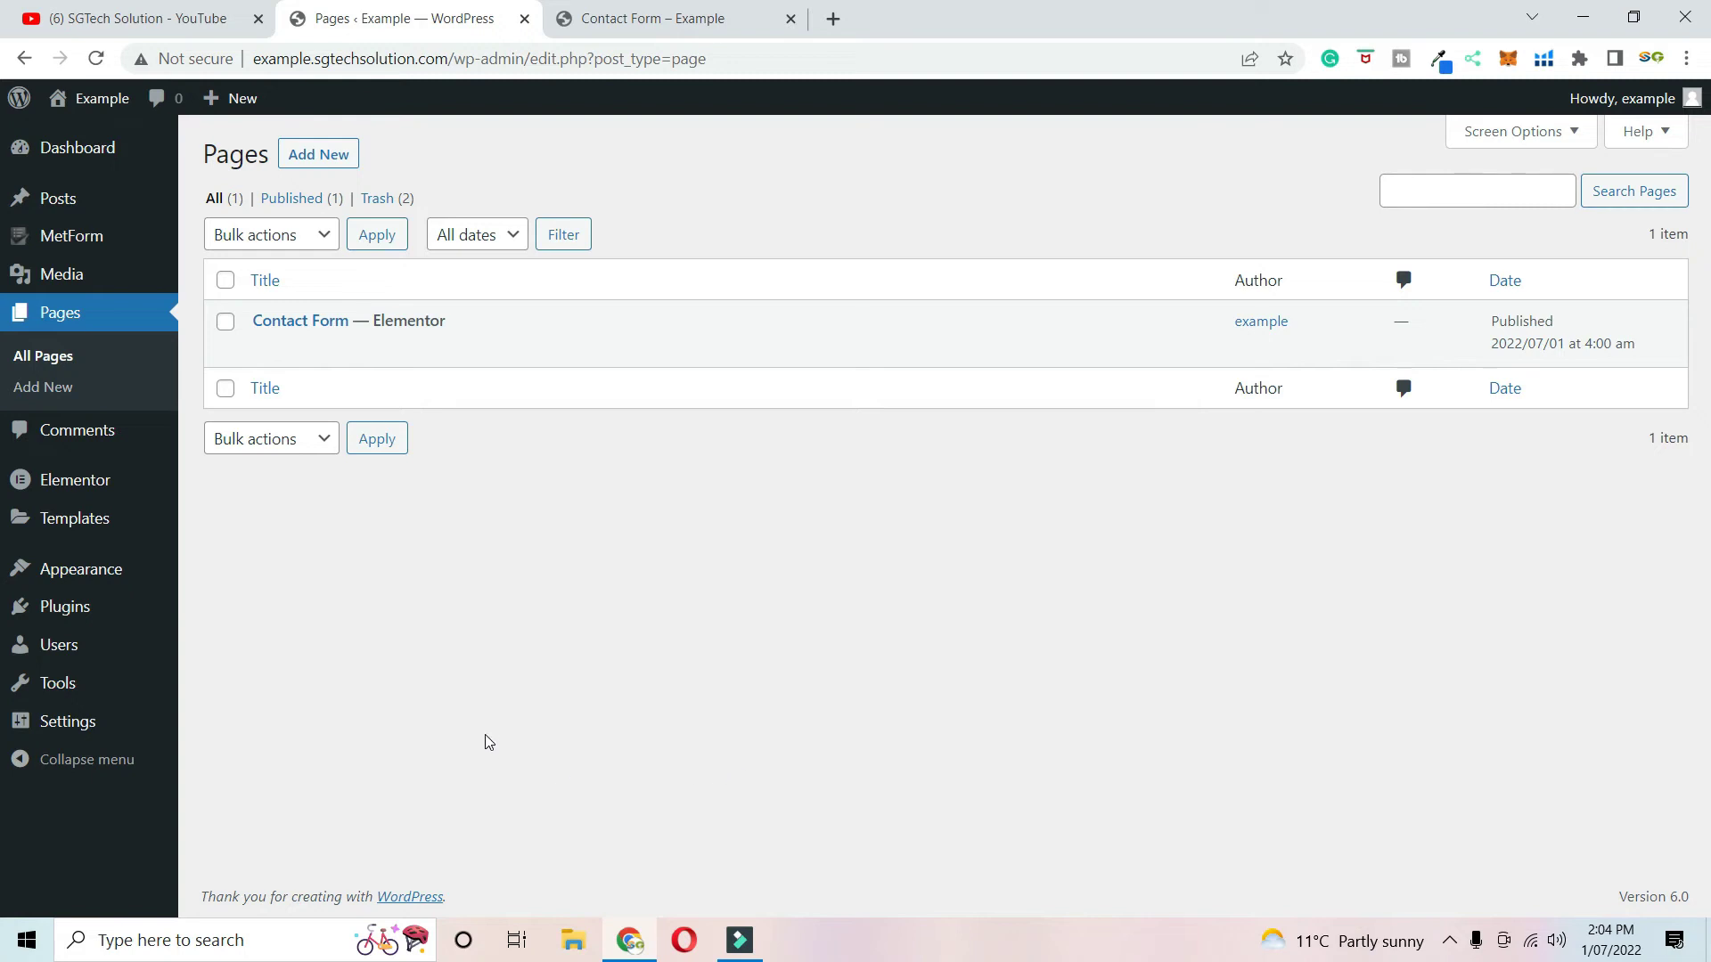
- Open the MetForm forms list, retitle the existing form "Contact form" in its settings and save the changes
{"action": "left_click", "coordinate": [214, 298]}
{"action": "left_click", "coordinate": [50, 283]}
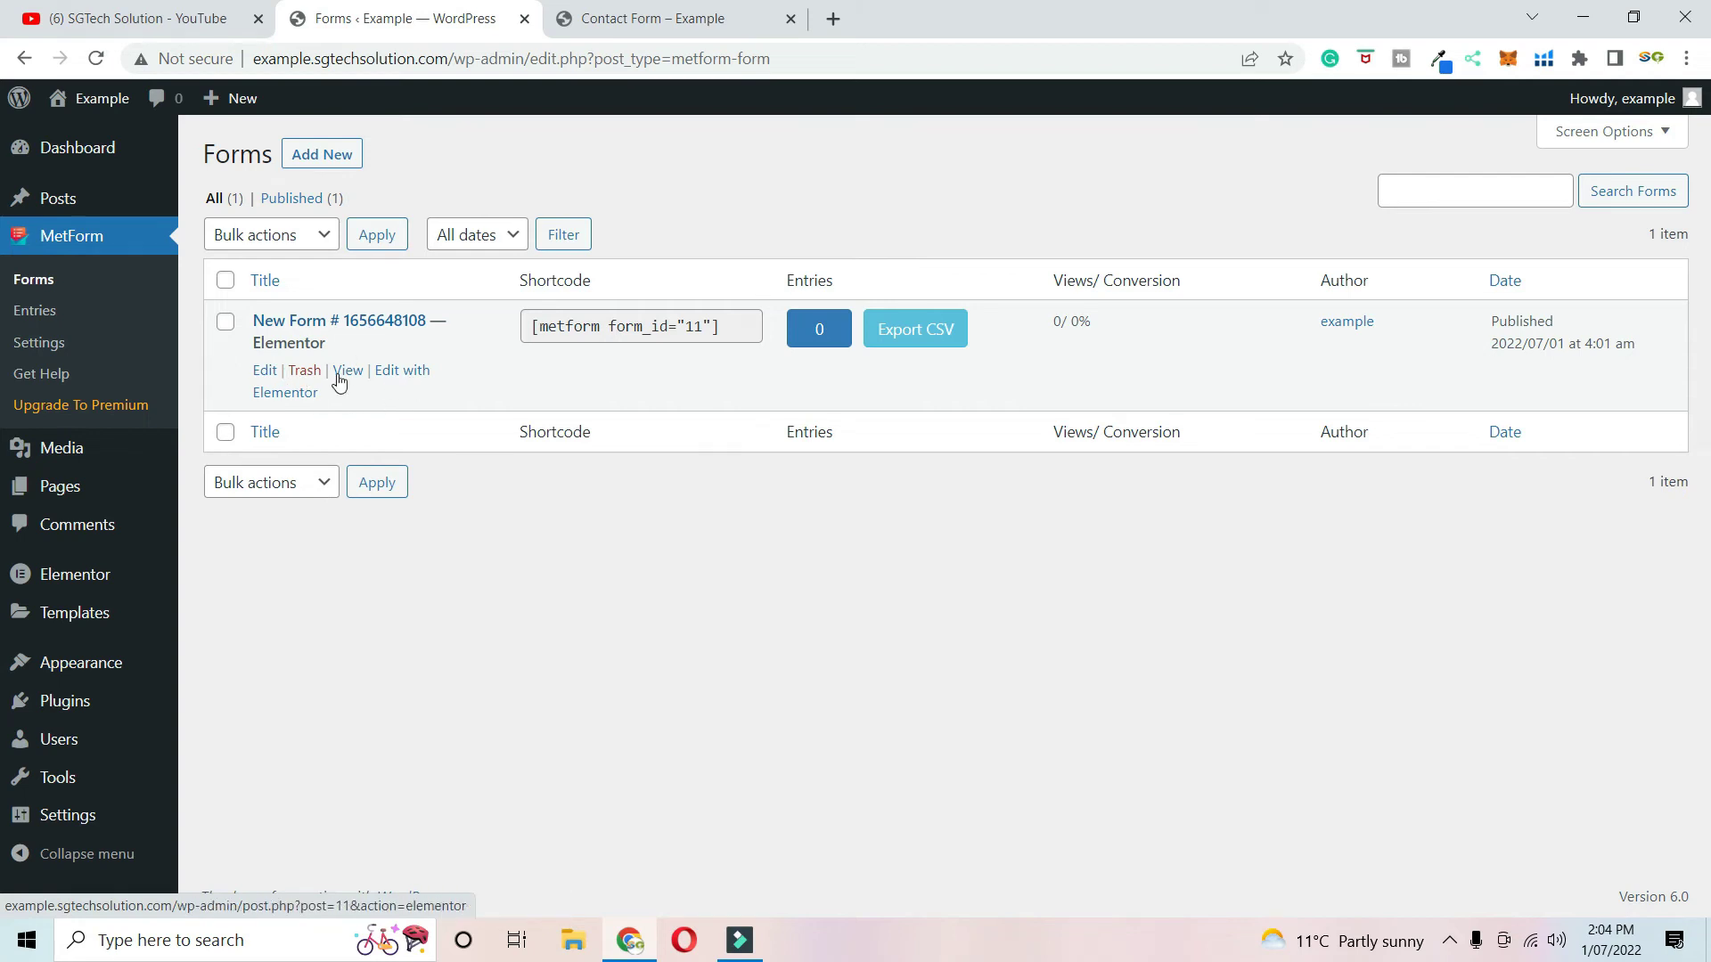
{"action": "left_click", "coordinate": [264, 370]}
{"action": "triple_click", "coordinate": [718, 413]}
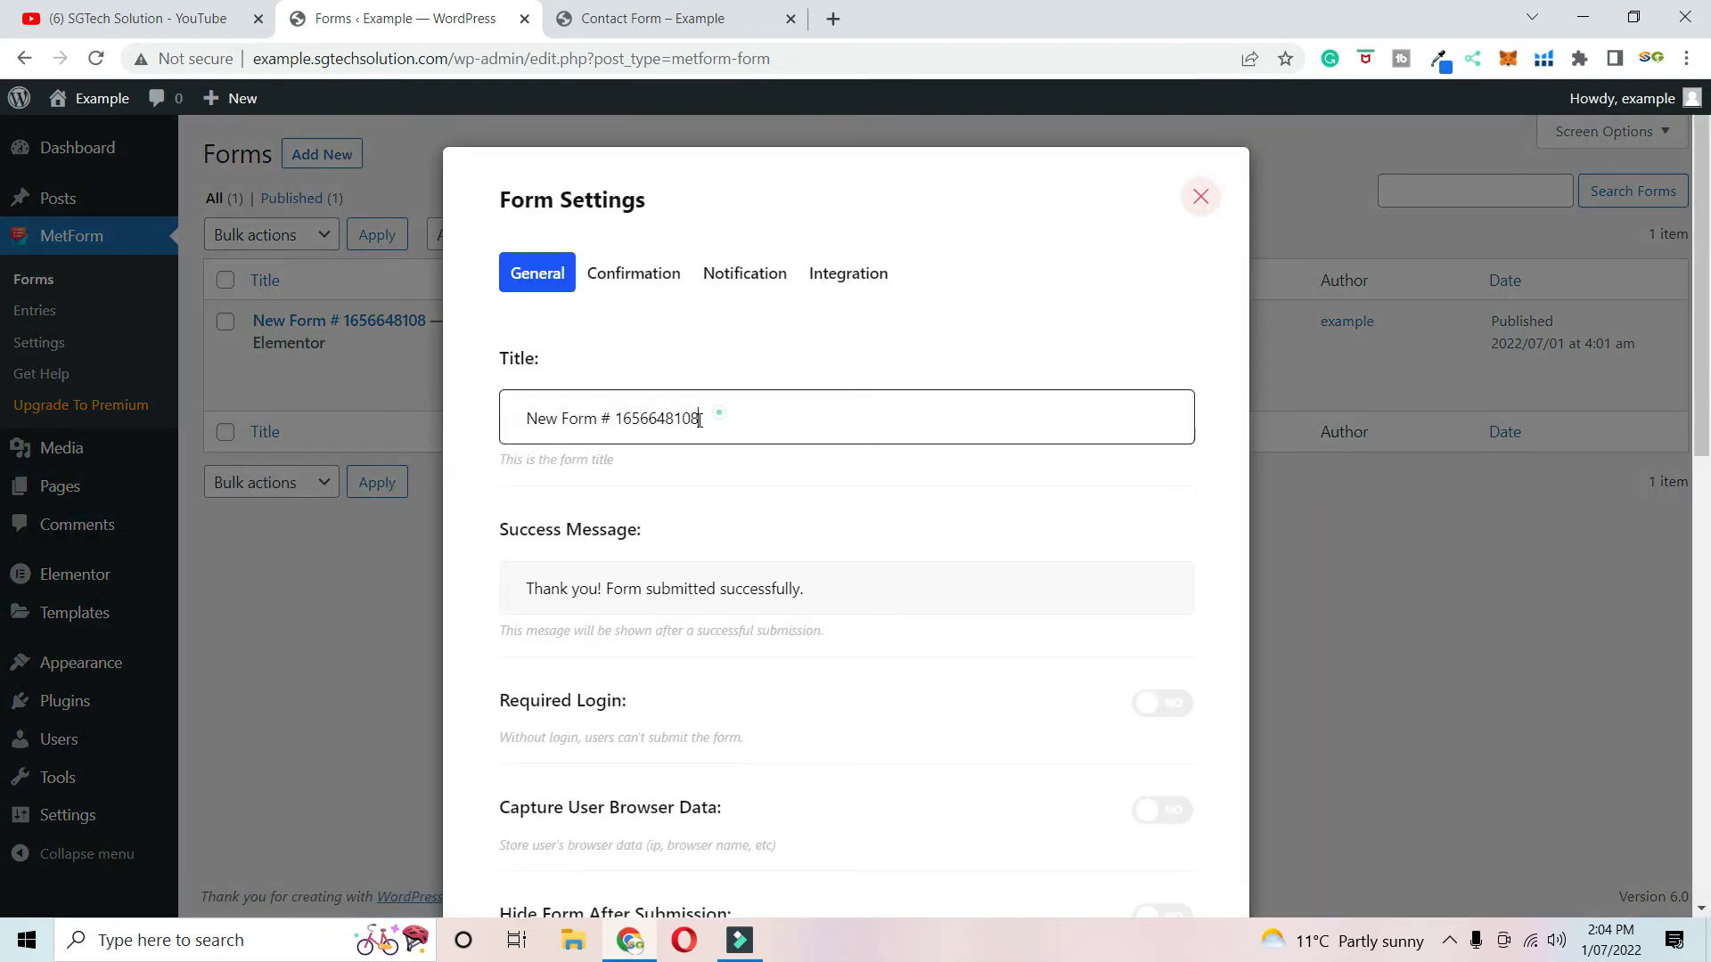
{"action": "type", "text": "Con"}
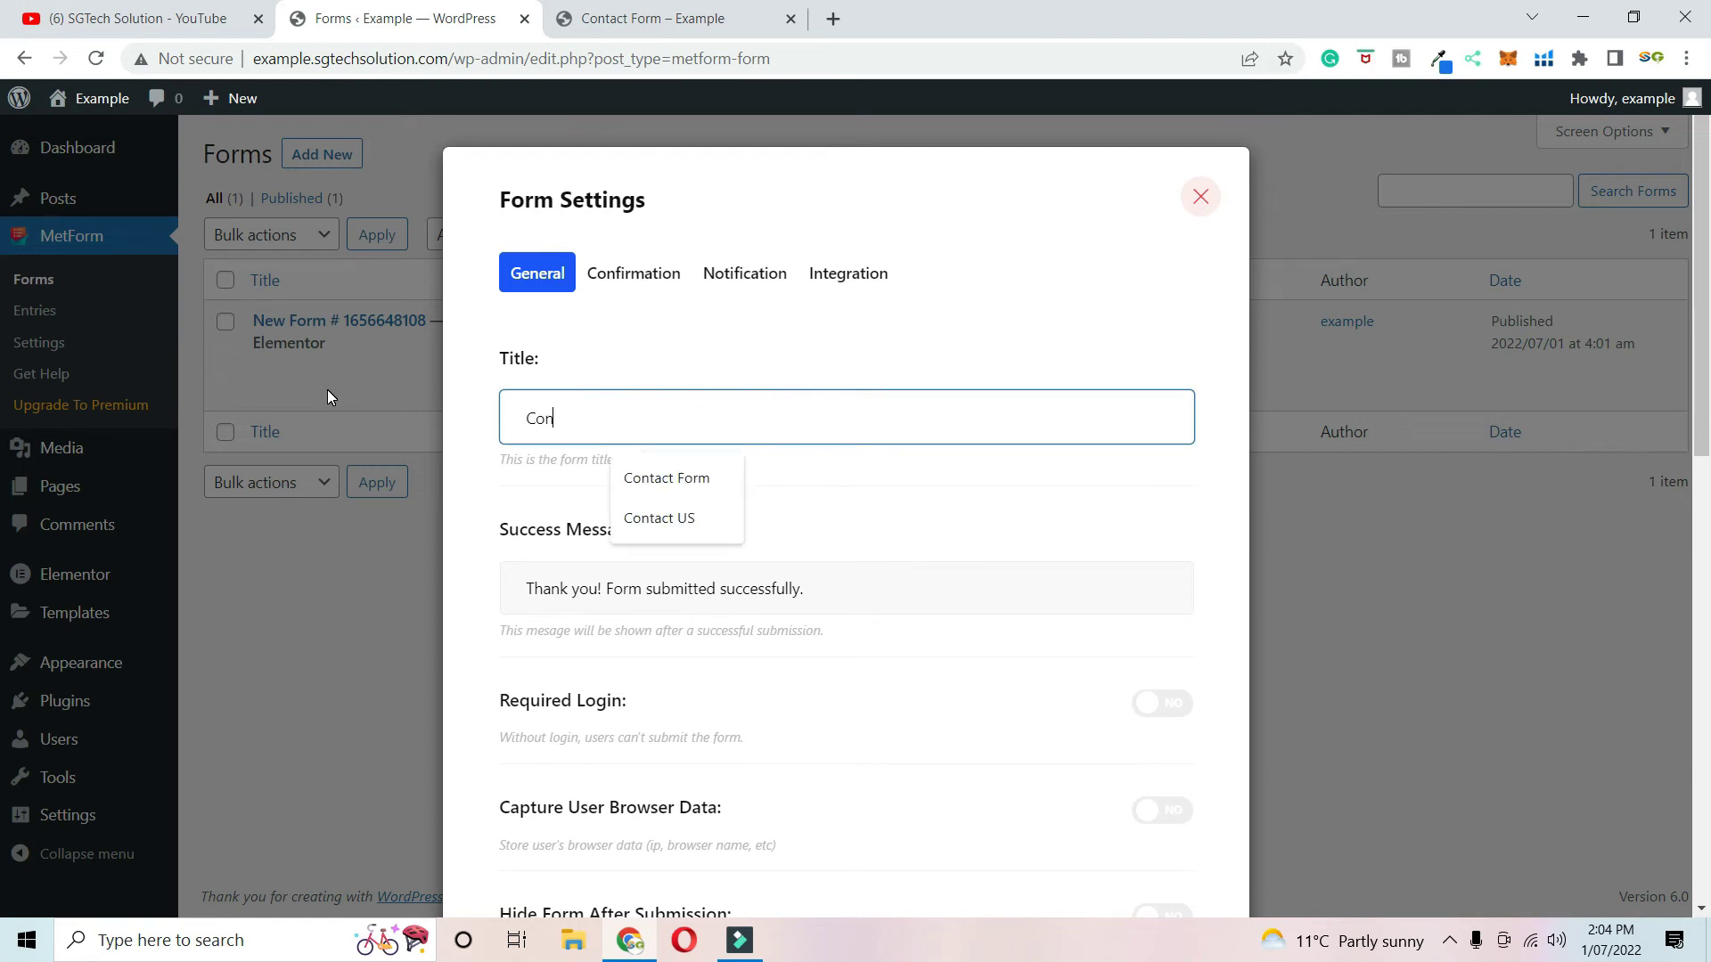
{"action": "type", "text": "tact form"}
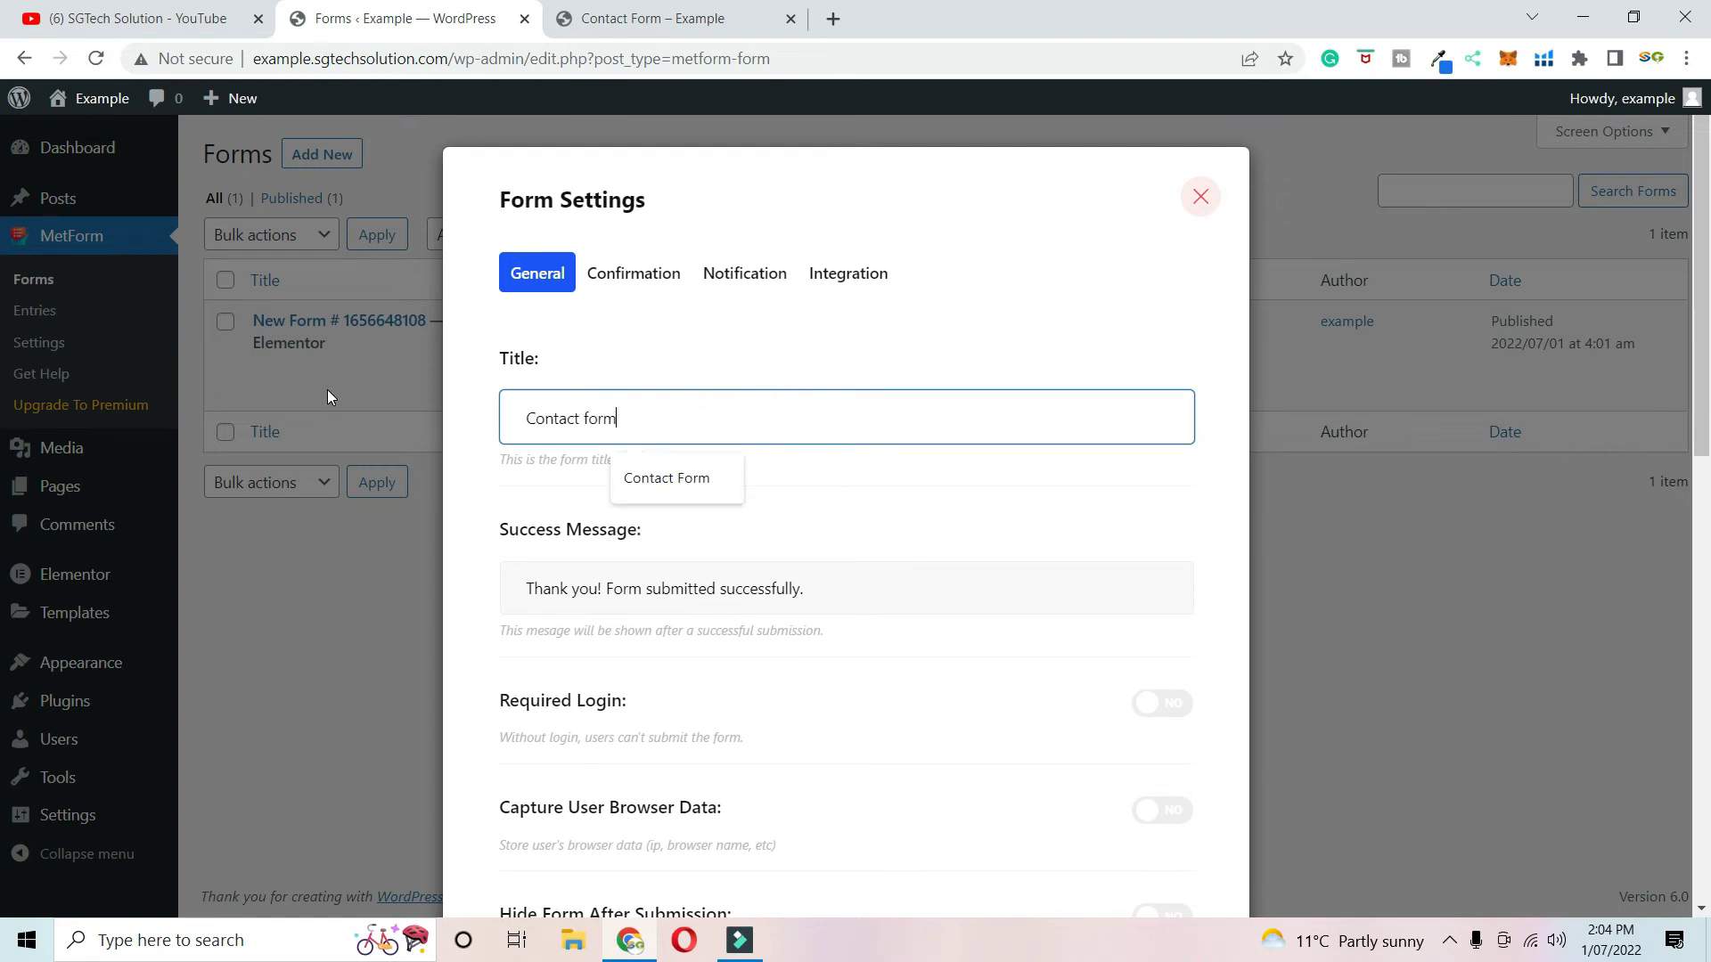
{"action": "scroll", "coordinate": [1098, 784], "scroll_direction": "down", "scroll_amount": 10}
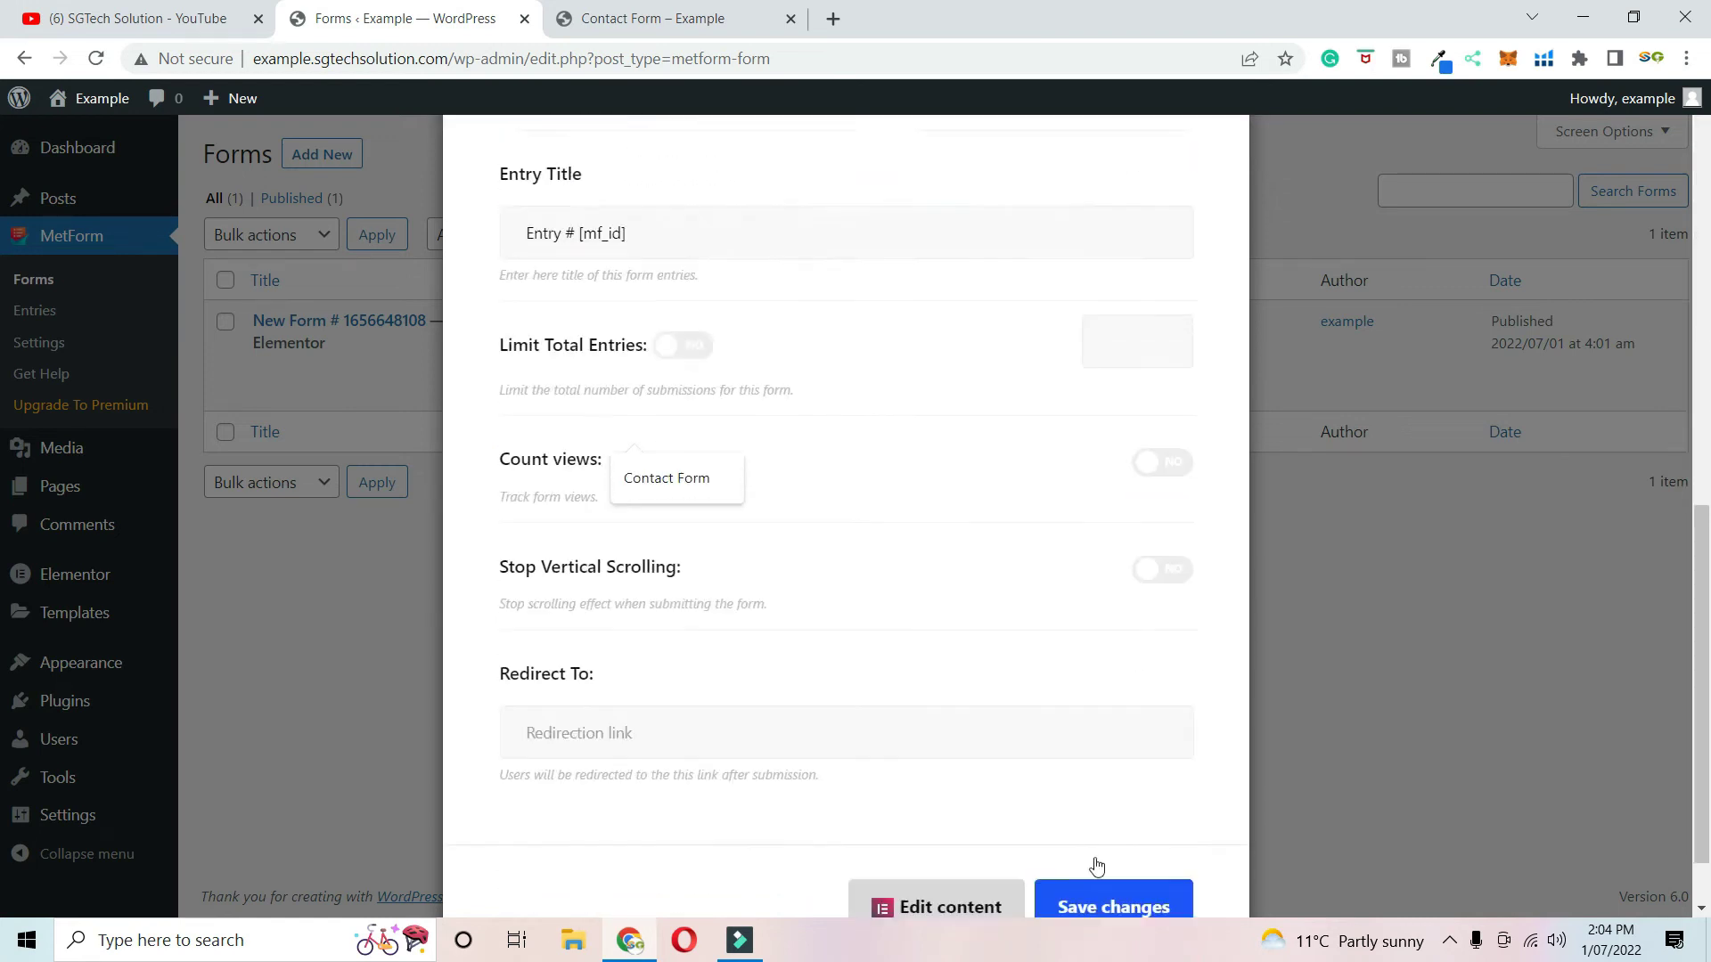
{"action": "left_click", "coordinate": [1147, 841]}
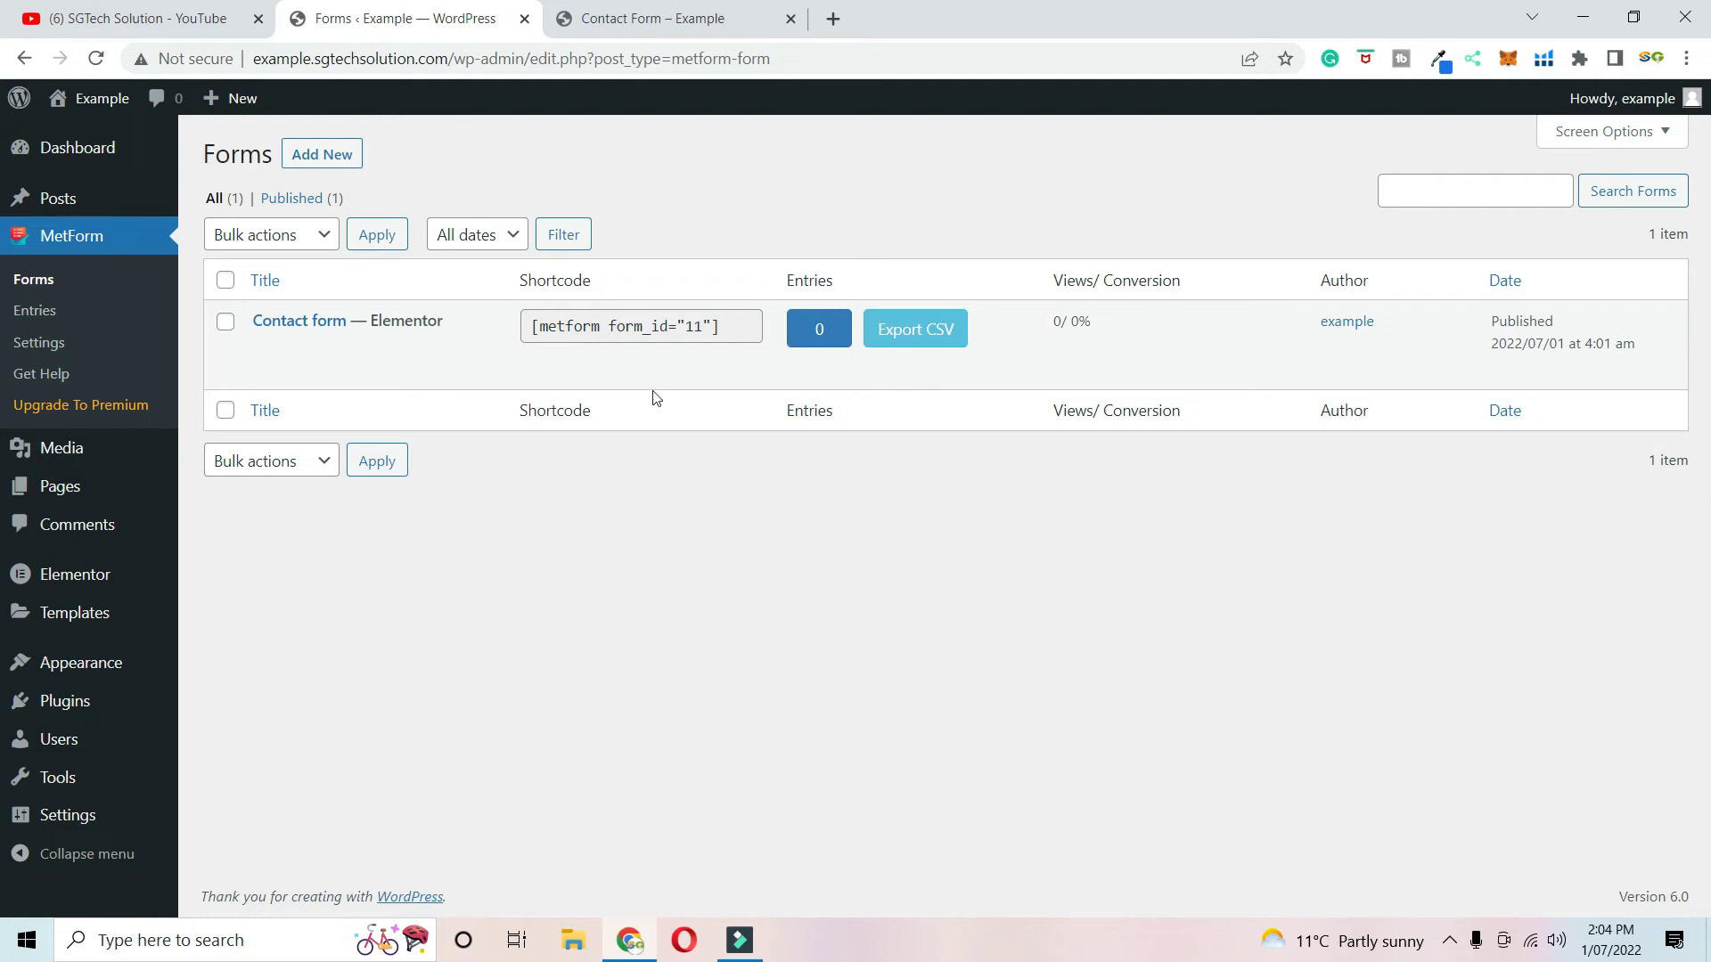
- Examine the contact form's shortcode, and look through the Confirmation and Notification sections of its settings
{"action": "left_click", "coordinate": [567, 328]}
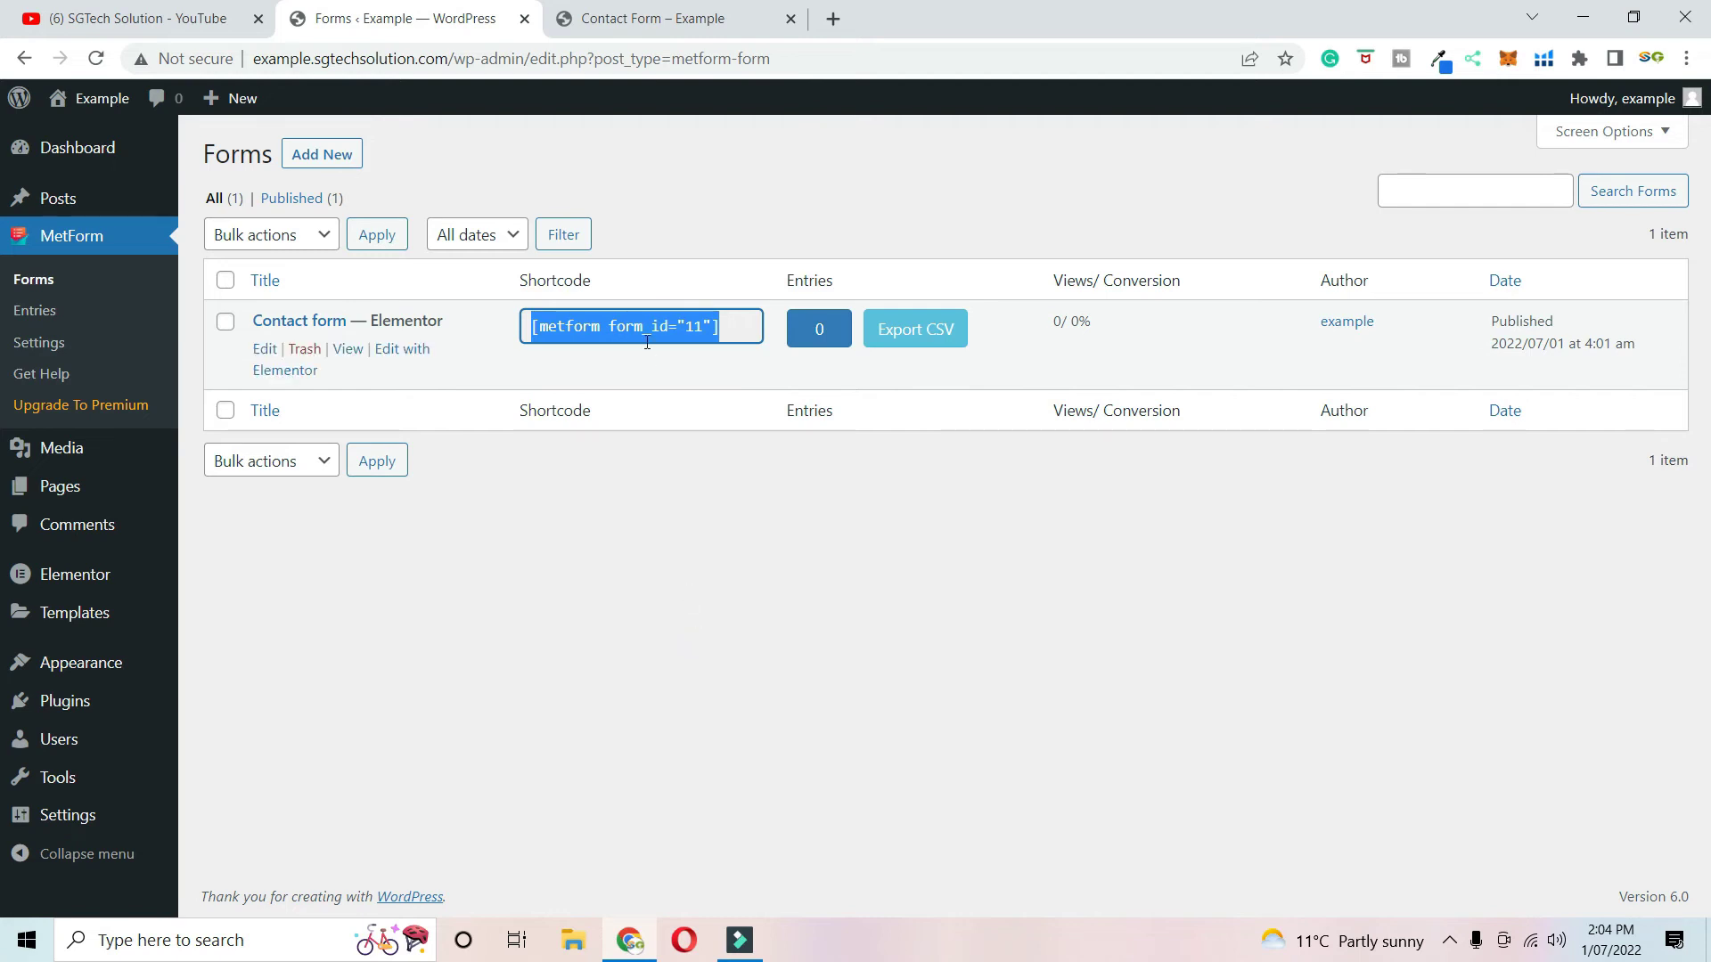
{"action": "left_click", "coordinate": [624, 683]}
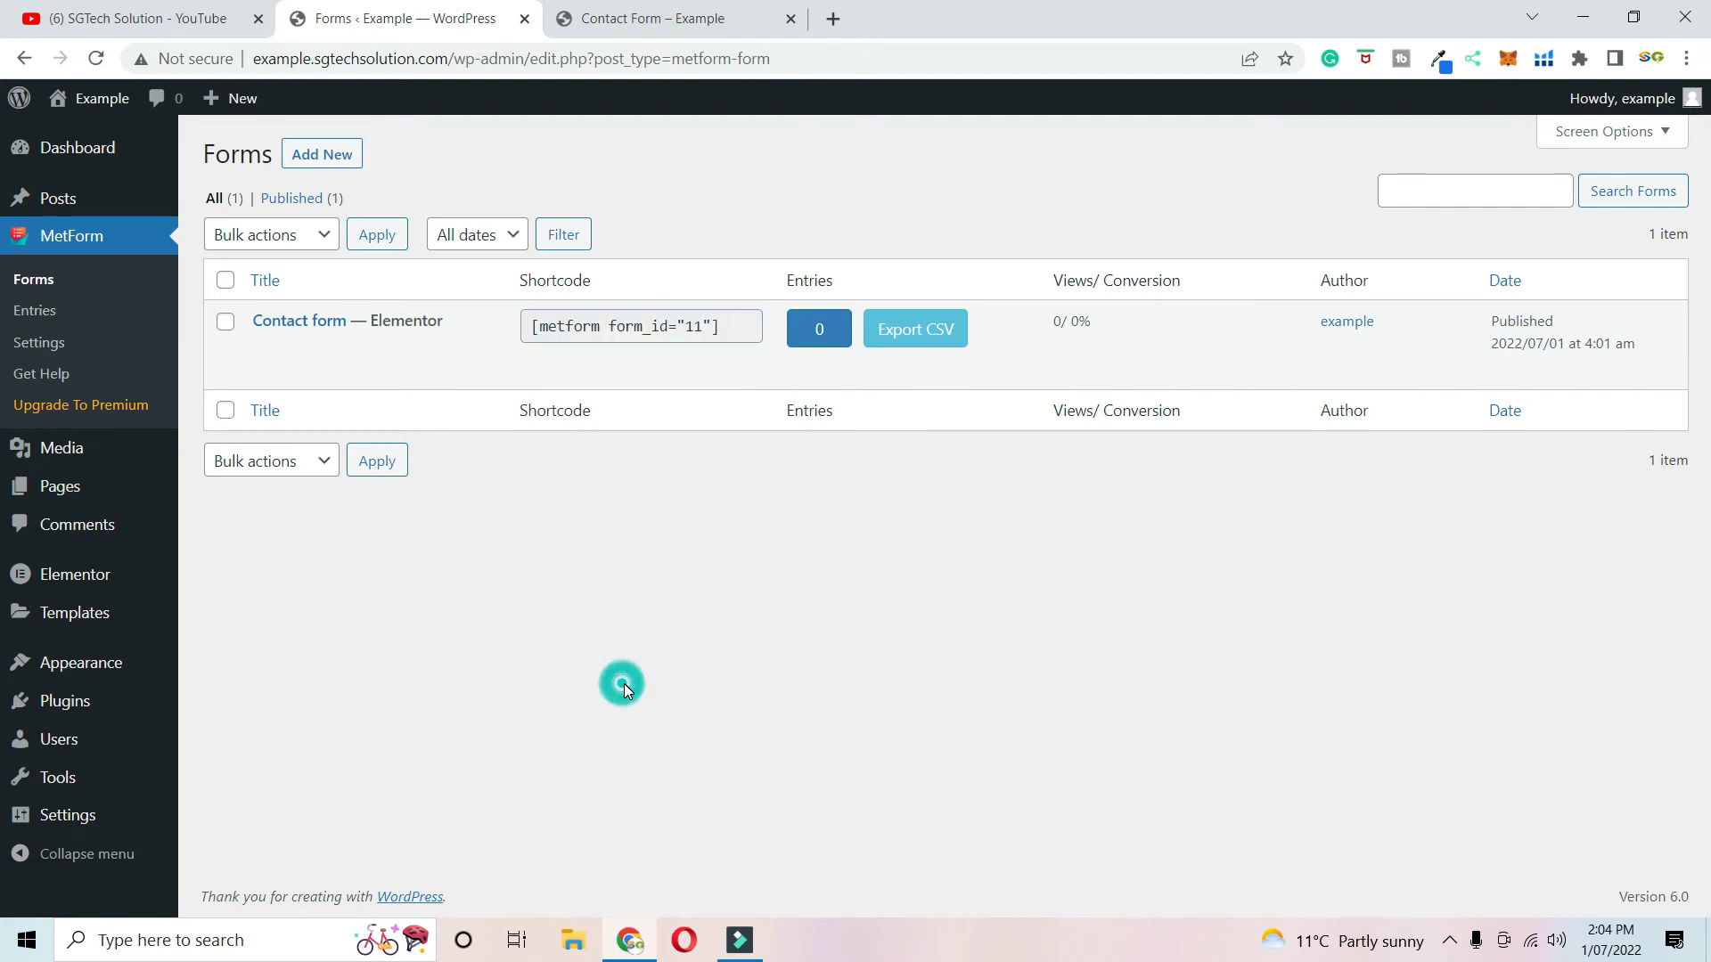
{"action": "left_click", "coordinate": [315, 328]}
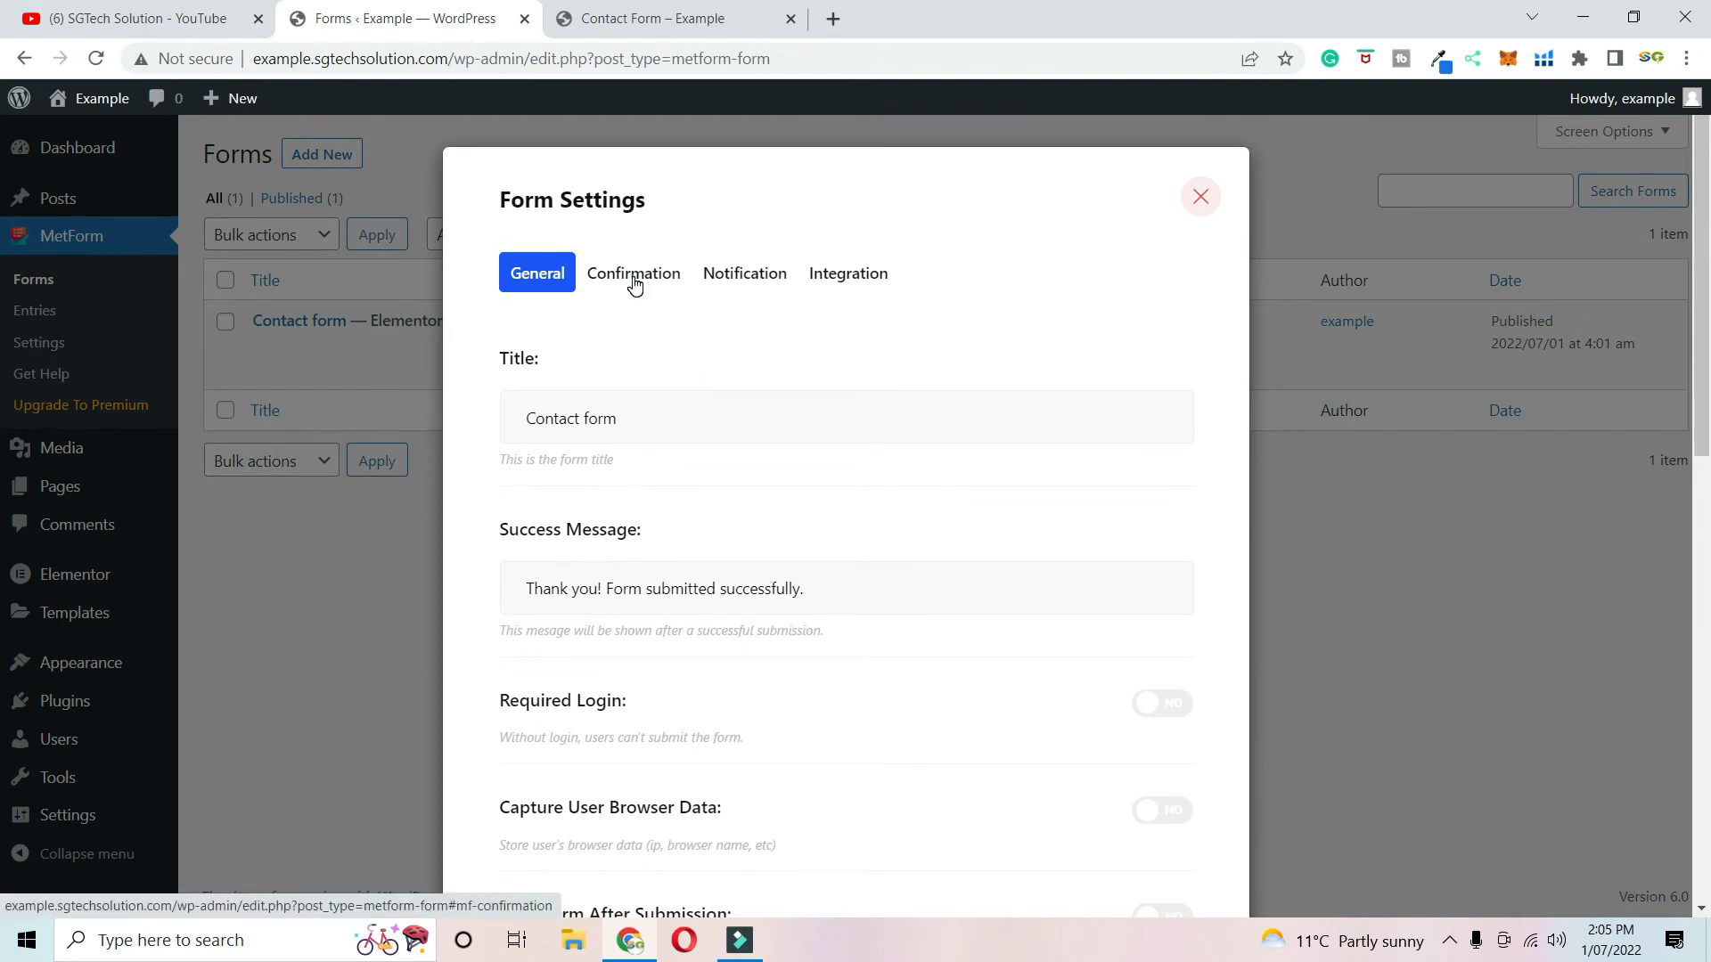
{"action": "left_click", "coordinate": [634, 276]}
{"action": "left_click", "coordinate": [749, 275]}
{"action": "left_click", "coordinate": [645, 283]}
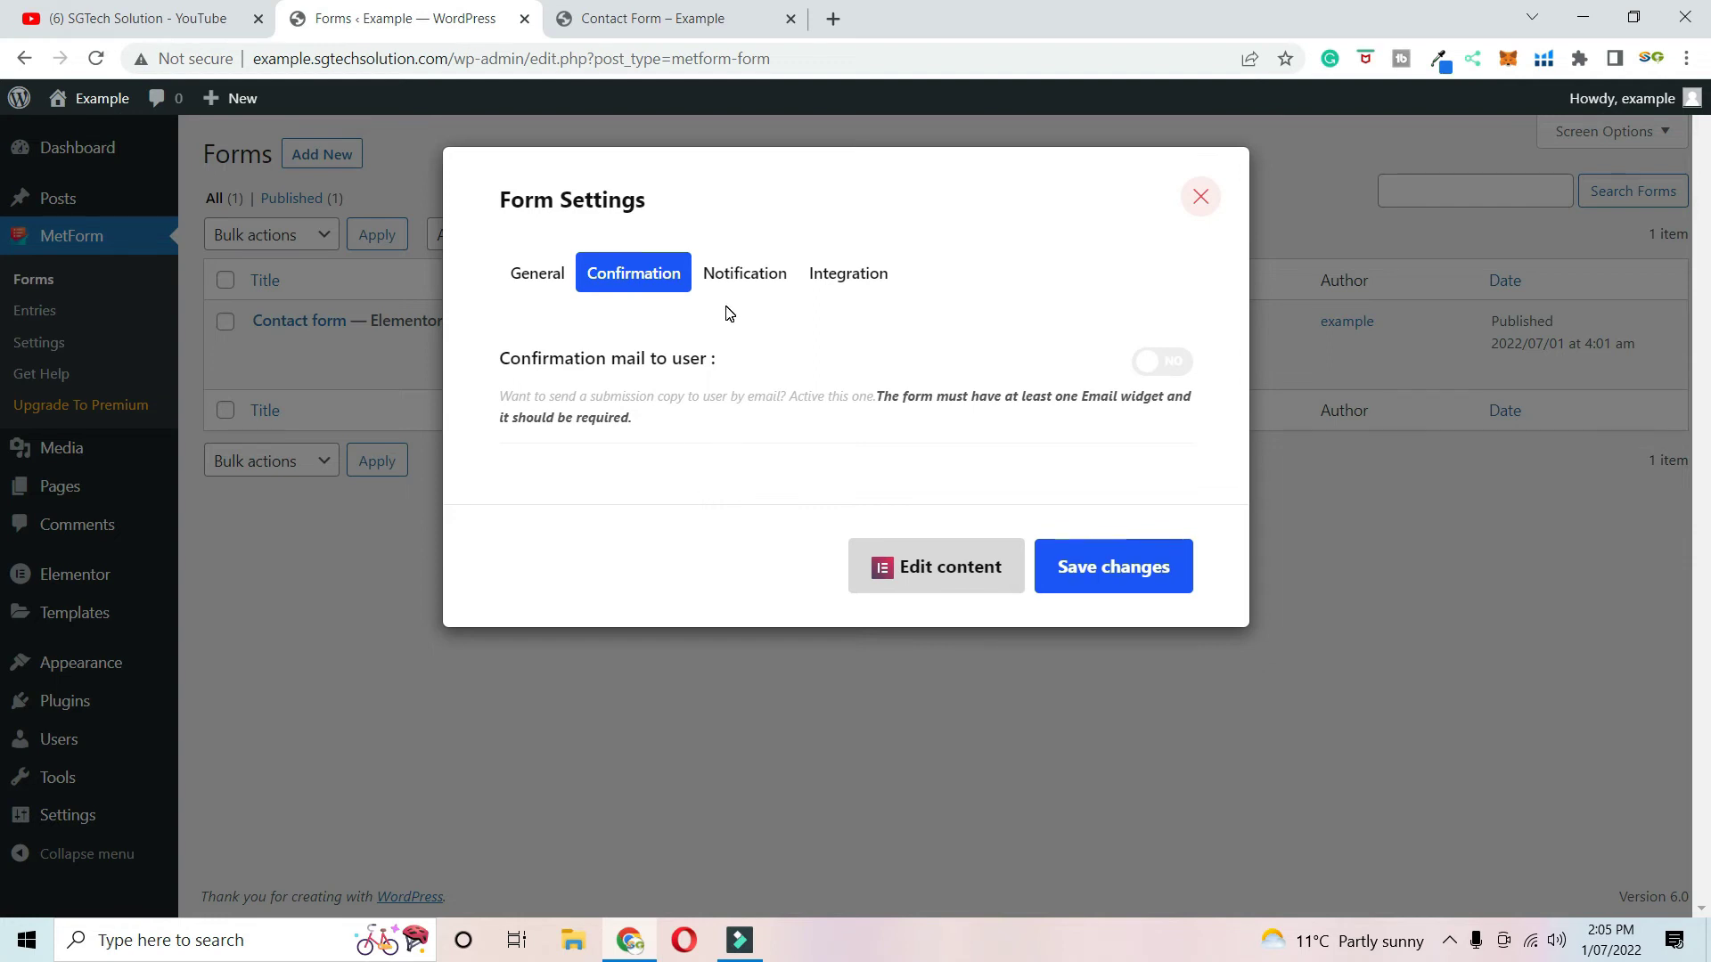
{"action": "left_click", "coordinate": [747, 274]}
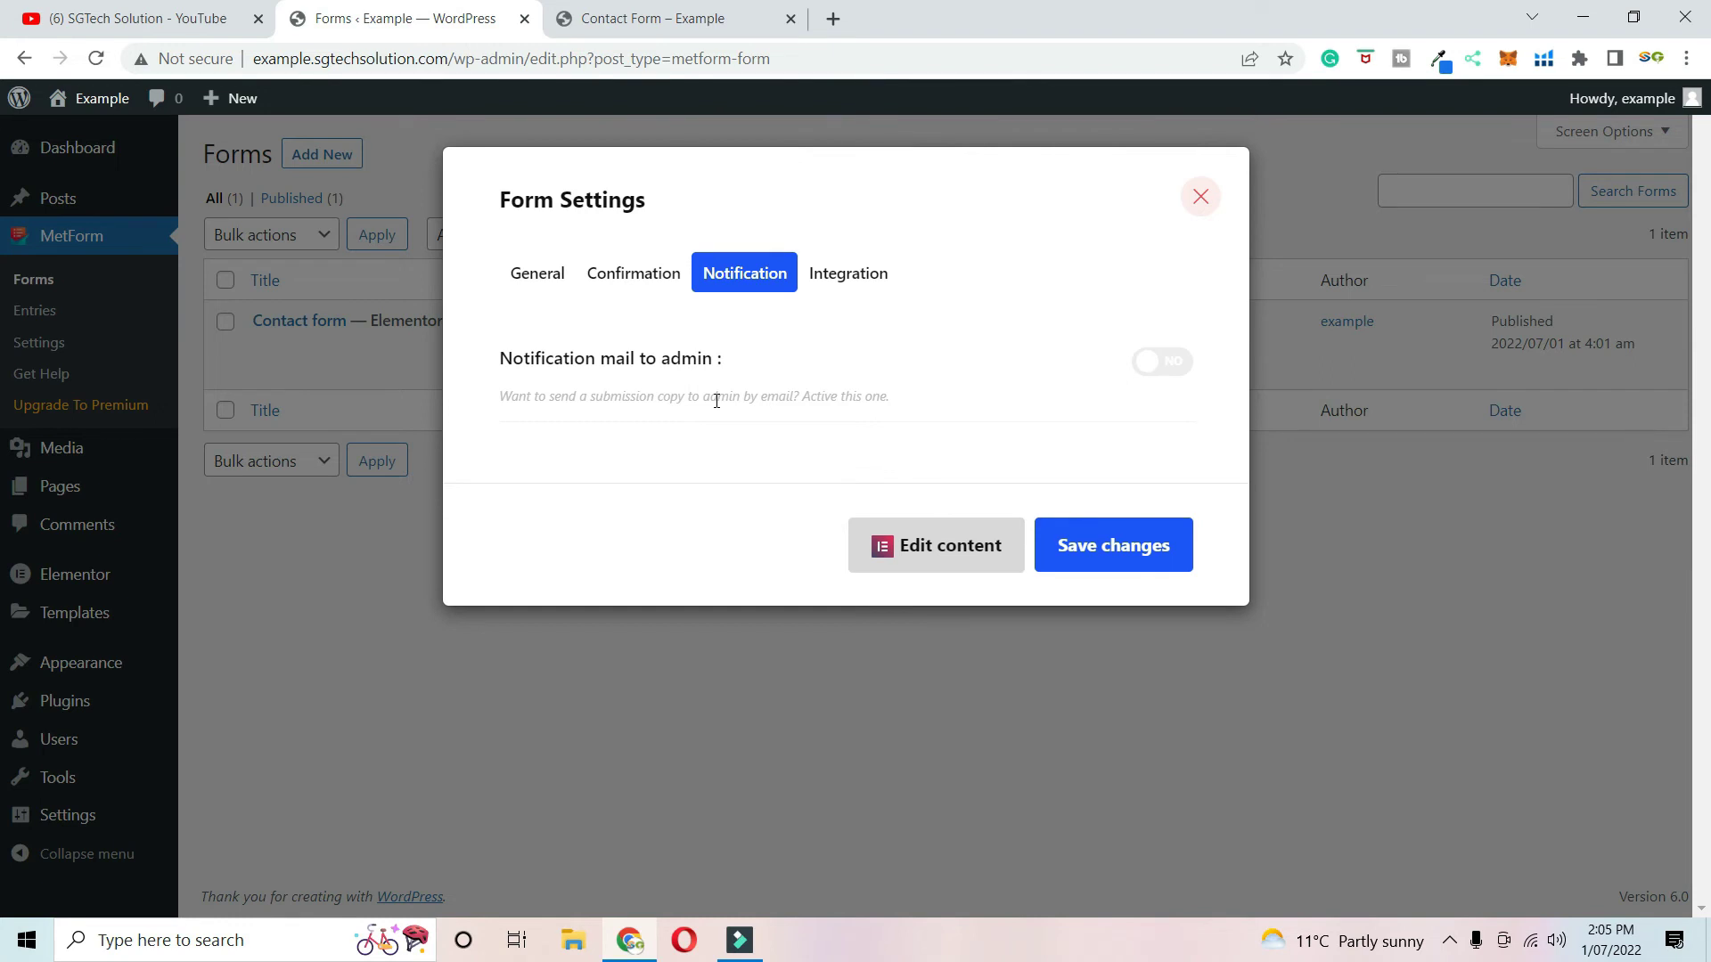
- Enable the confirmation mail to the user and set its email subject to "Contact Form Submitted"
{"action": "left_click", "coordinate": [627, 287]}
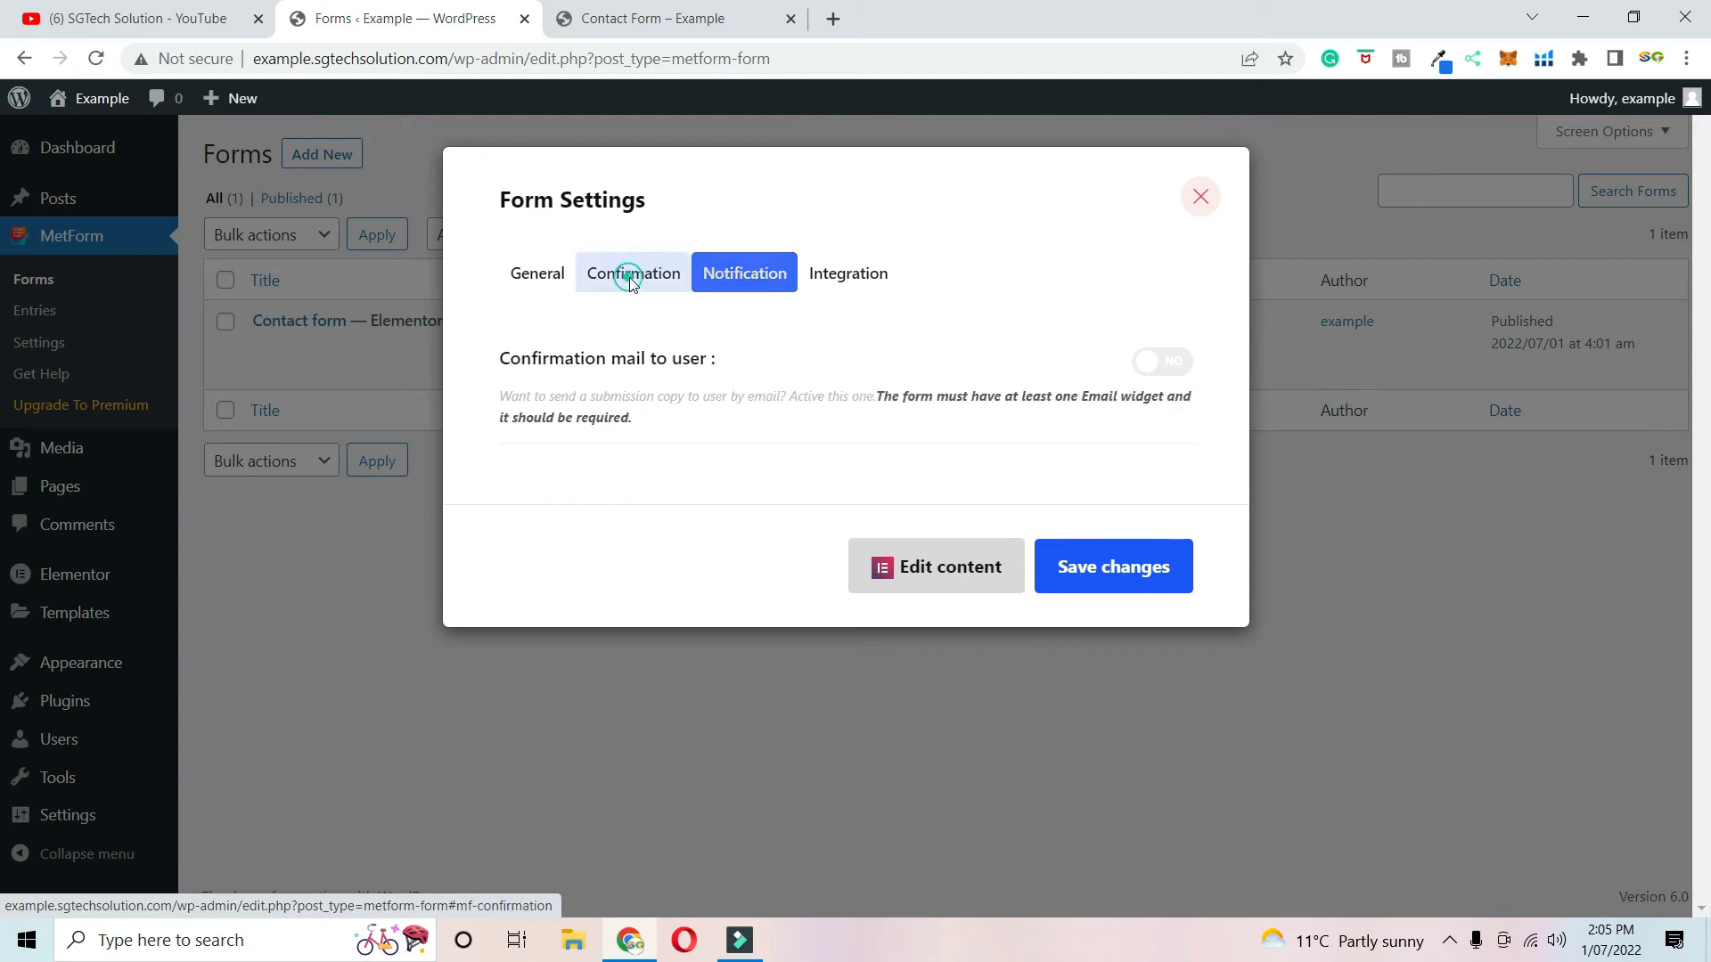
{"action": "left_click", "coordinate": [1167, 363]}
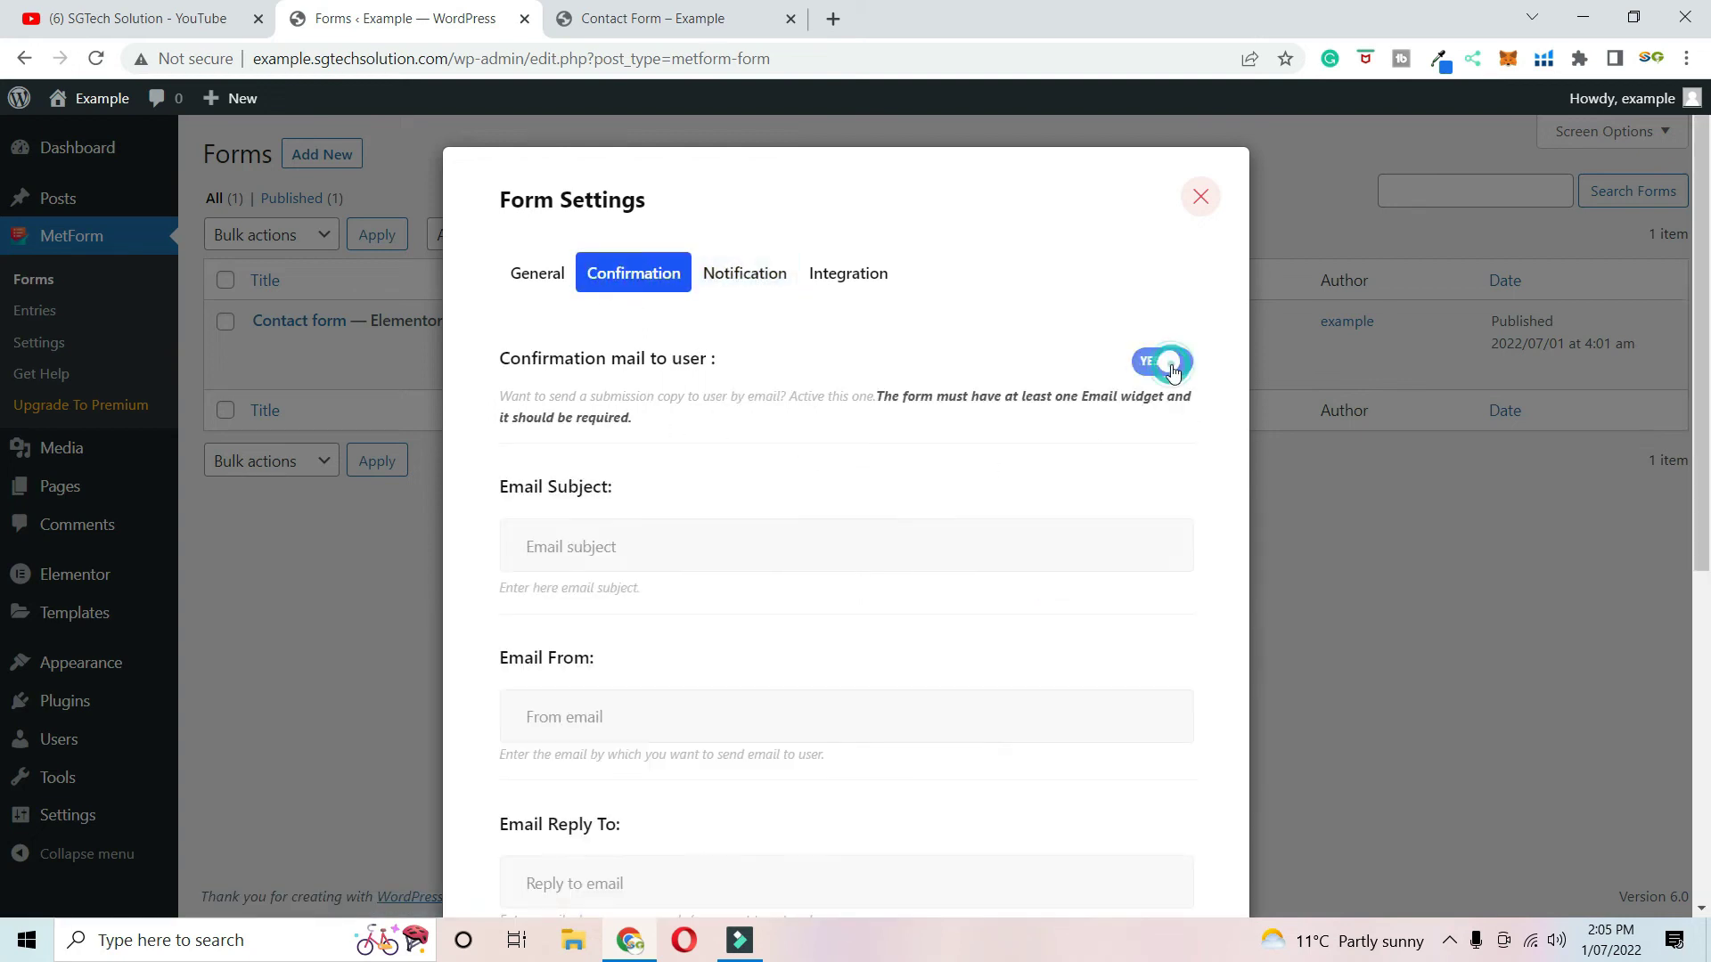
{"action": "scroll", "coordinate": [657, 474], "scroll_direction": "down", "scroll_amount": 5}
{"action": "scroll", "coordinate": [562, 424], "scroll_direction": "up", "scroll_amount": 1}
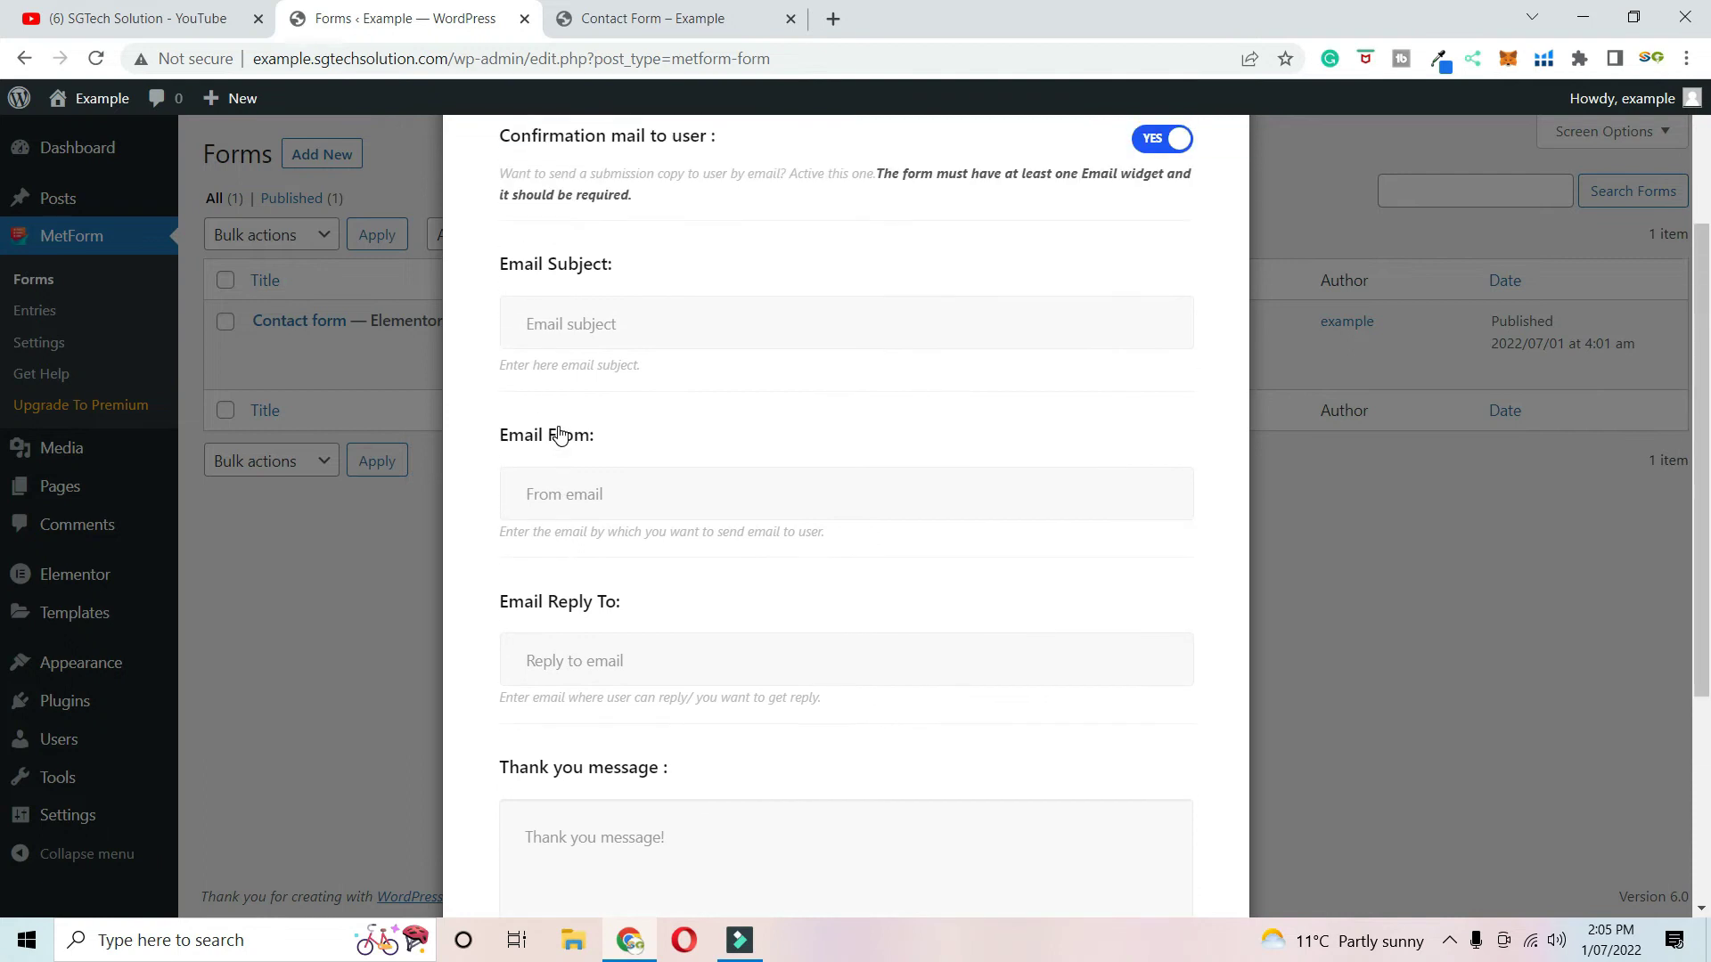
{"action": "left_click", "coordinate": [558, 328]}
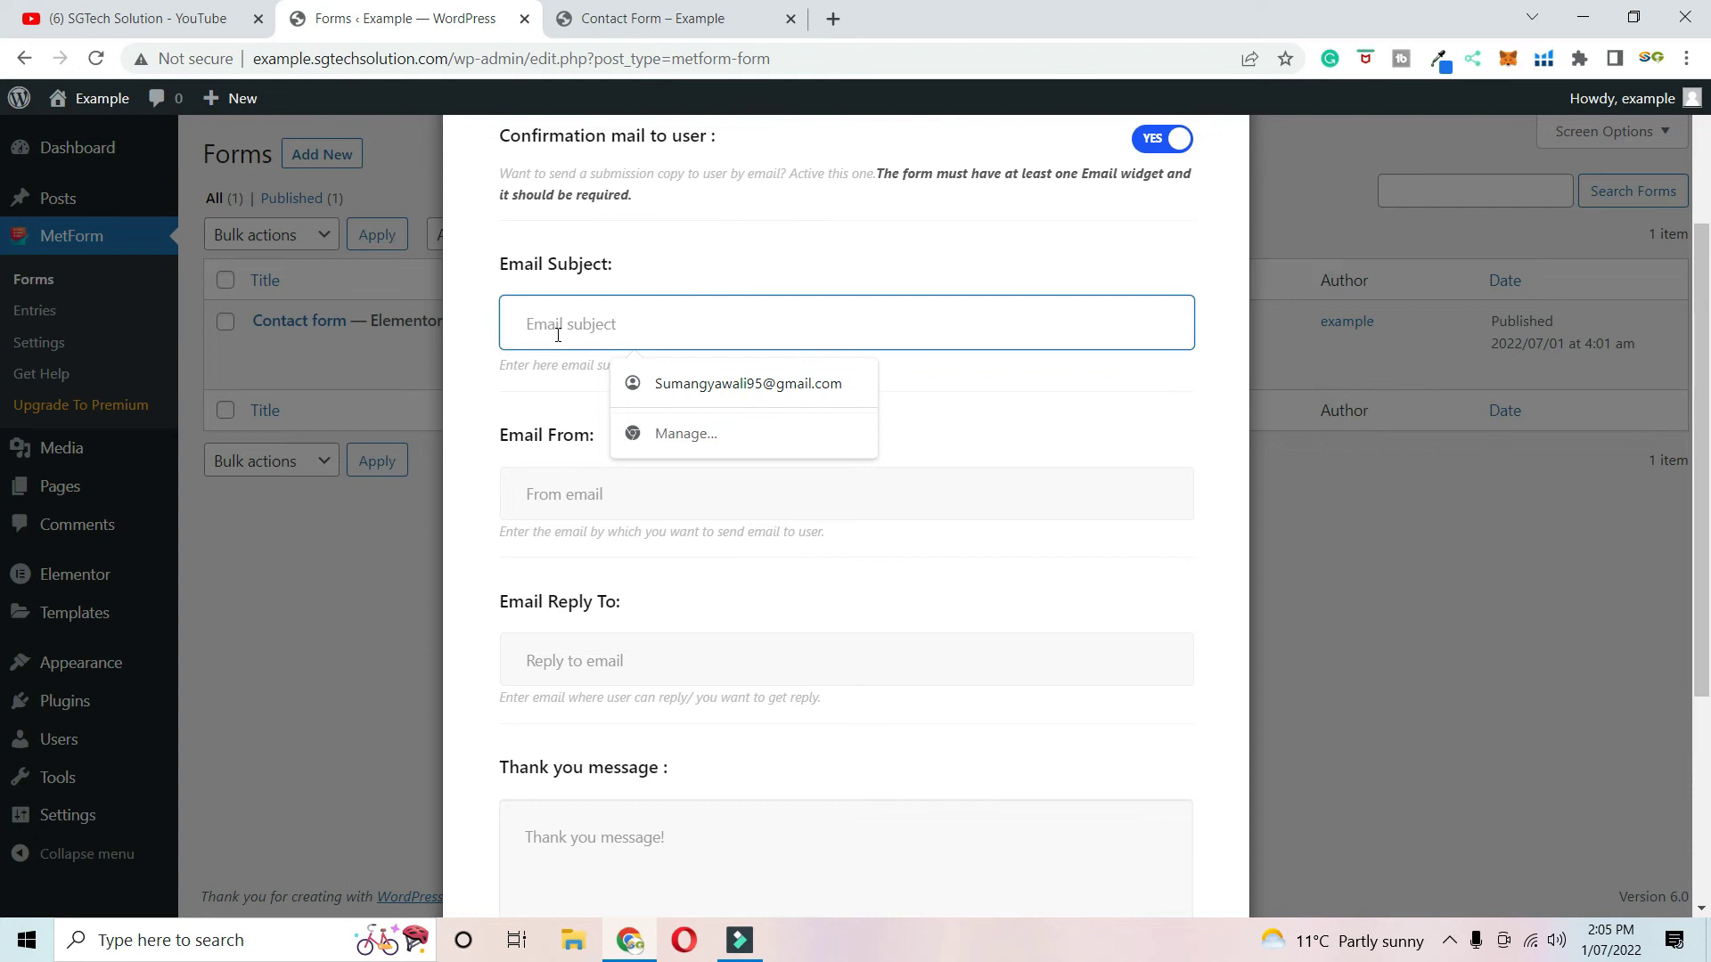
{"action": "type", "text": "C"}
{"action": "left_click", "coordinate": [752, 385]}
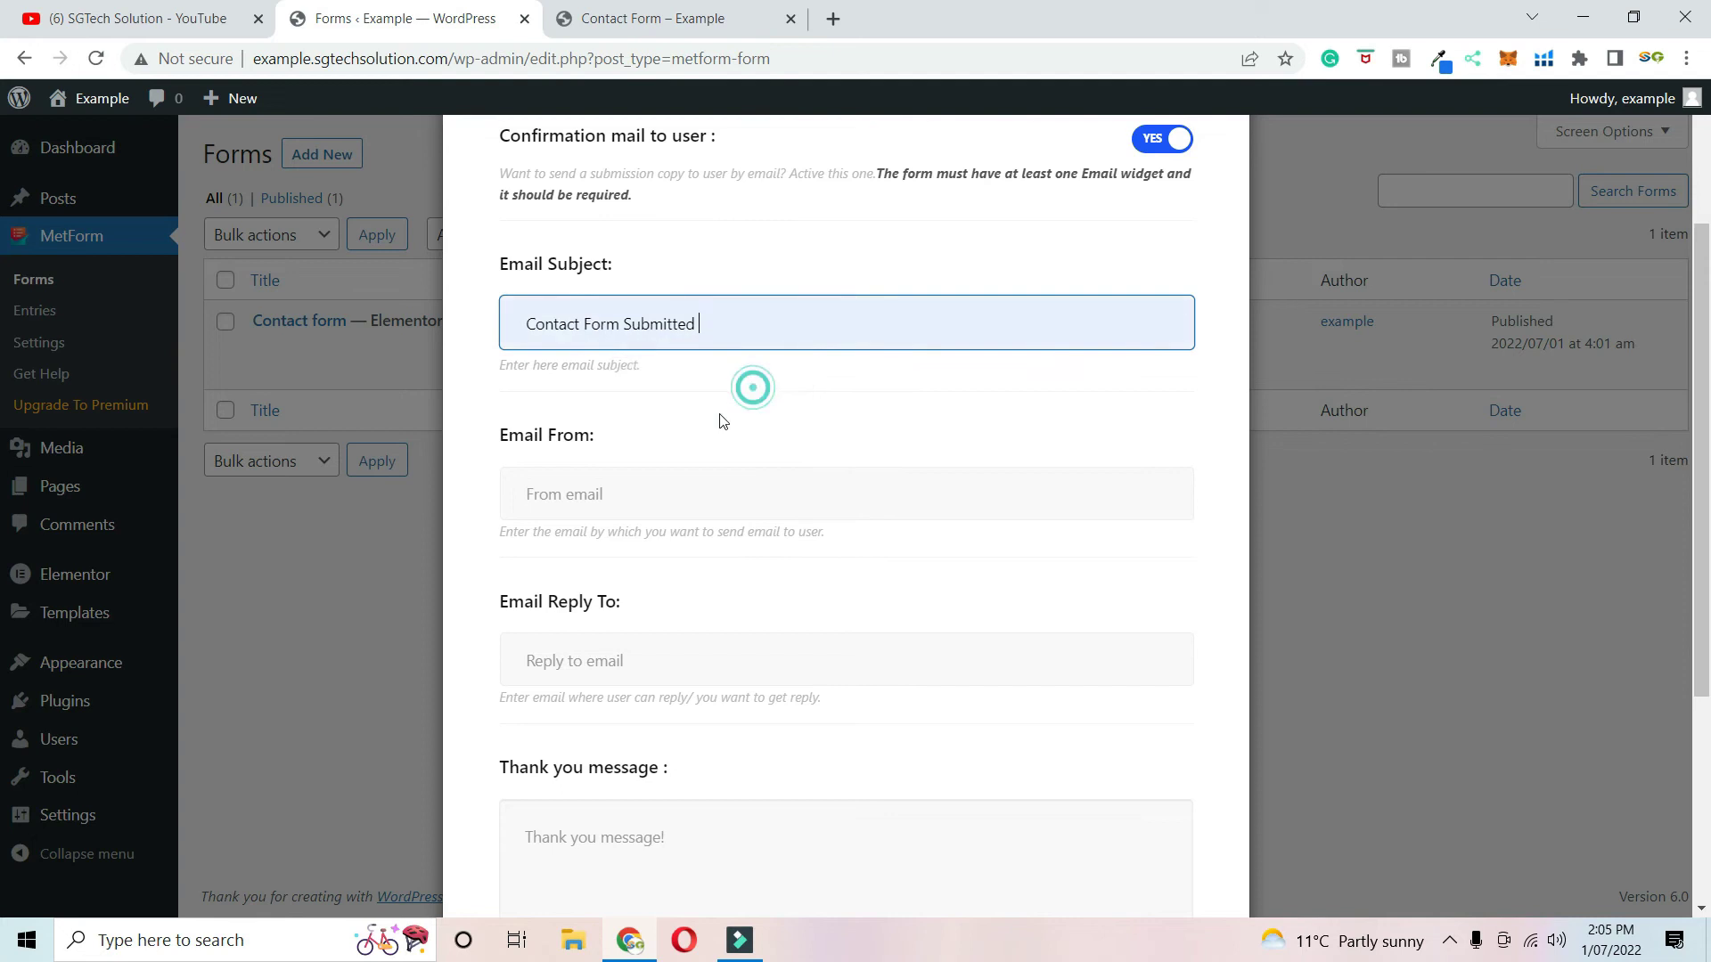
- Fill in the confirmation mail's sender and reply-to email addresses, and enter the thank you message "Thank you for your message"
{"action": "left_click", "coordinate": [550, 495]}
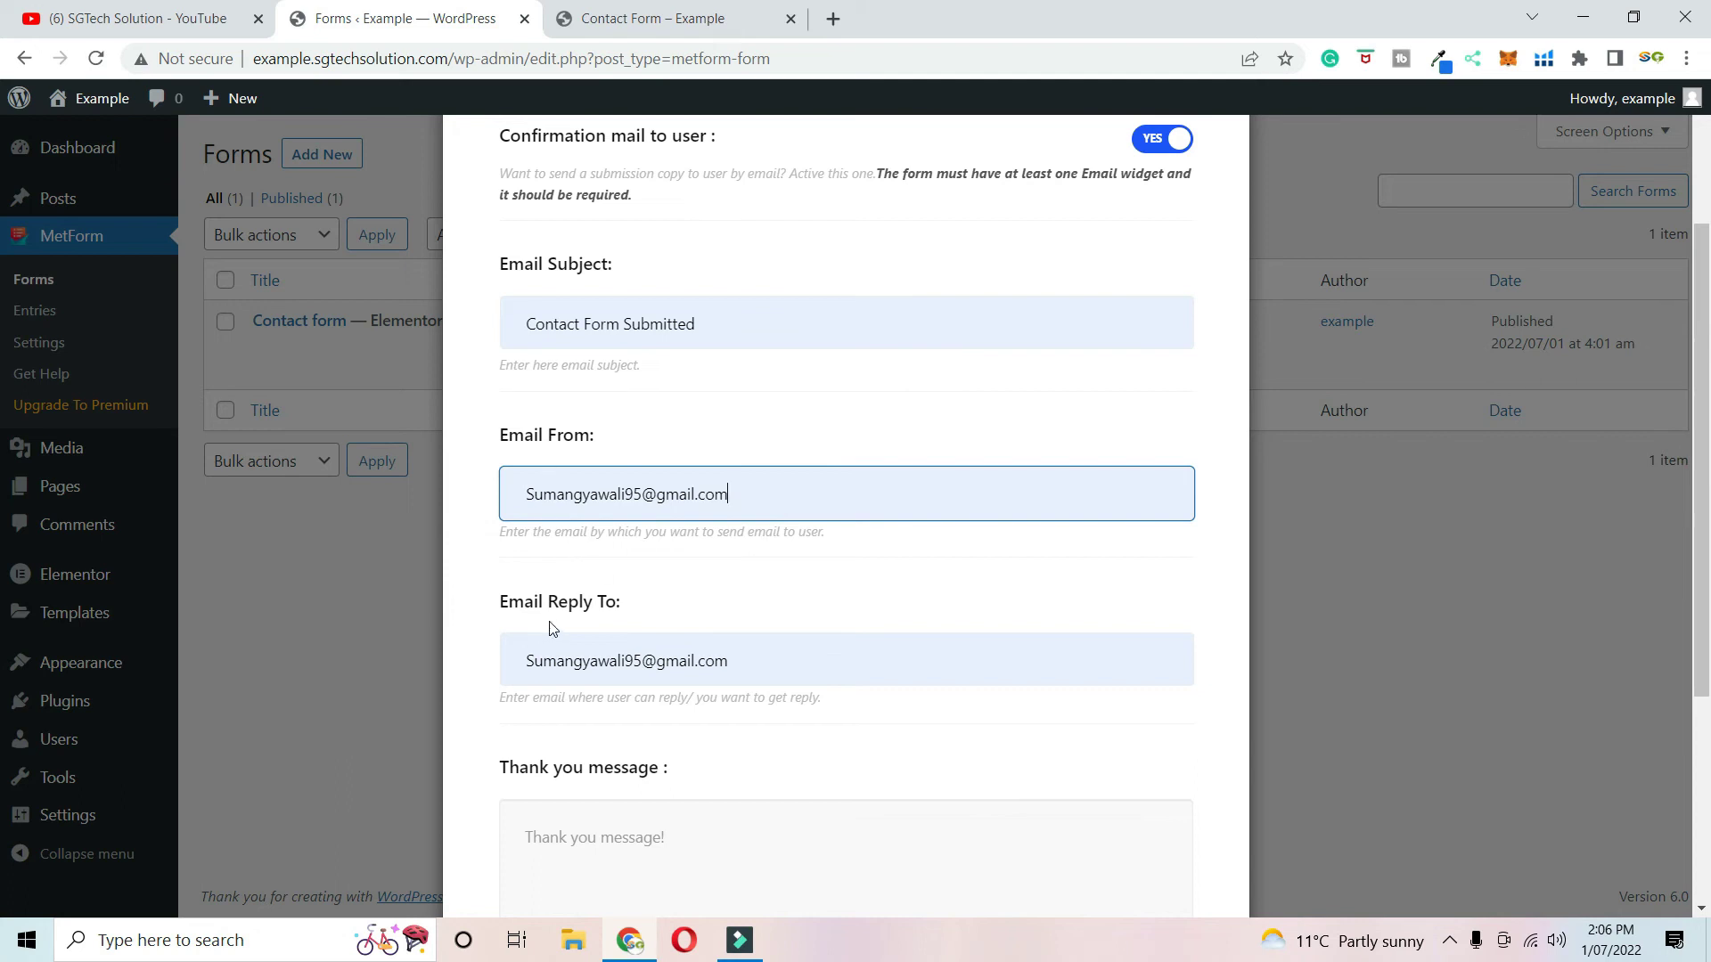
{"action": "scroll", "coordinate": [589, 500], "scroll_direction": "down", "scroll_amount": 3}
{"action": "left_click", "coordinate": [588, 512]}
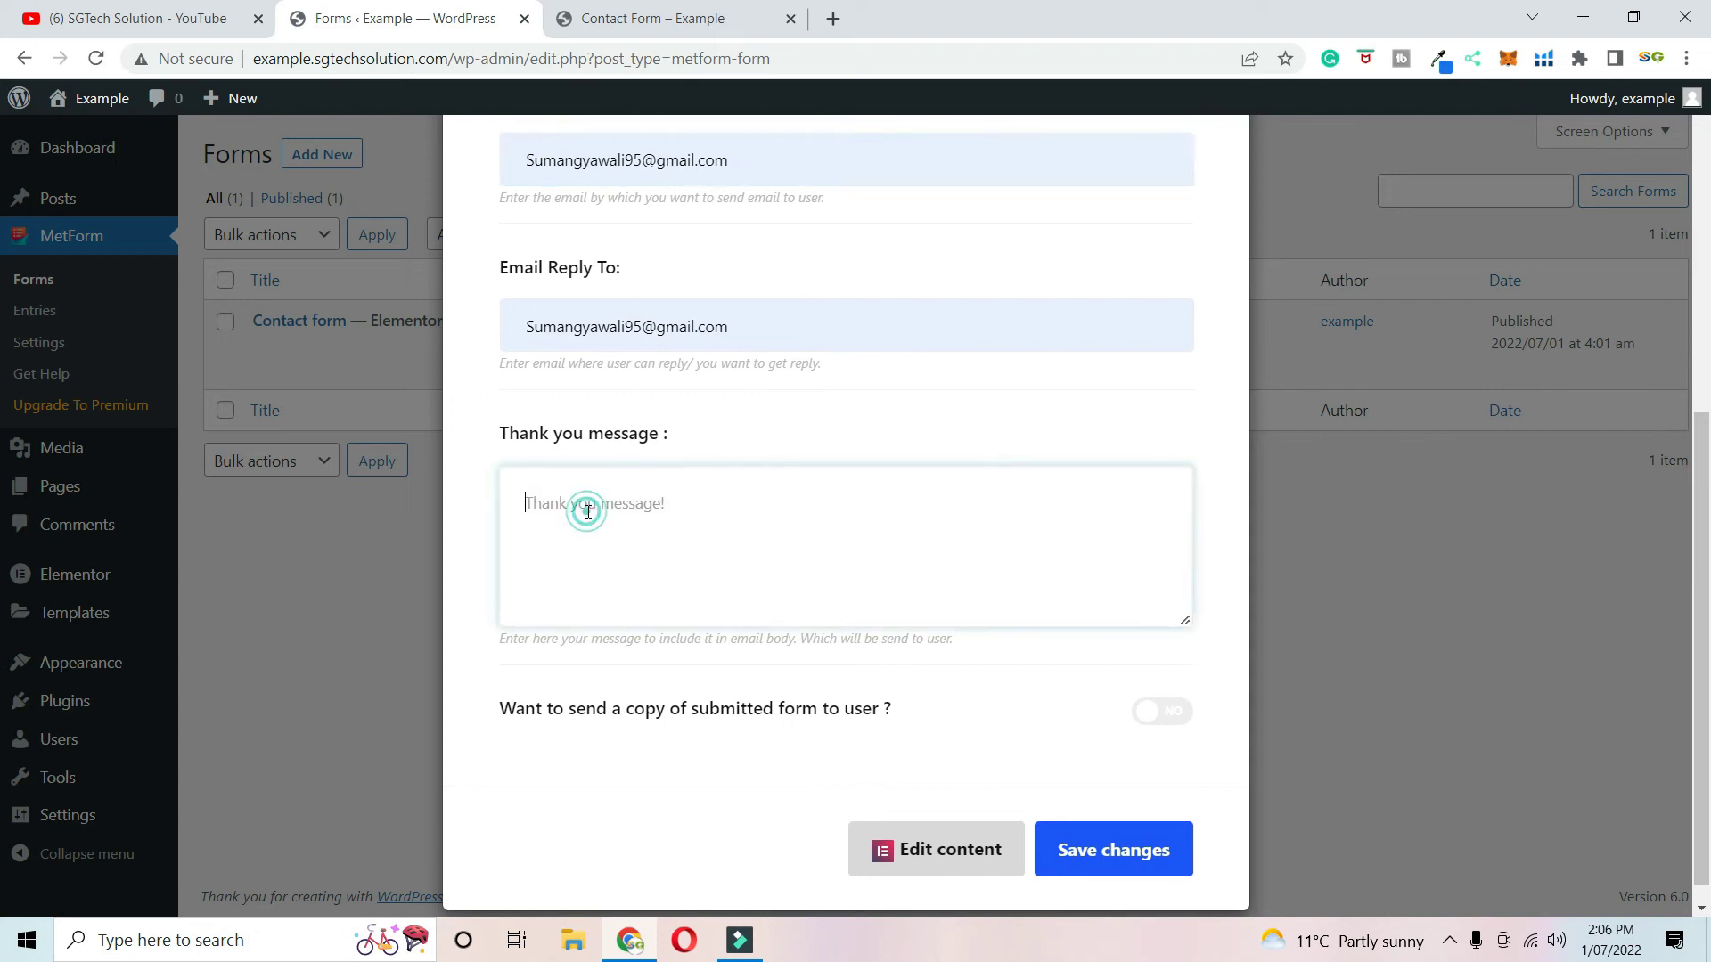
{"action": "type", "text": "Thanb"}
{"action": "key", "text": "BackSpace"}
{"action": "key", "text": "BackSpace"}
{"action": "type", "text": "n"}
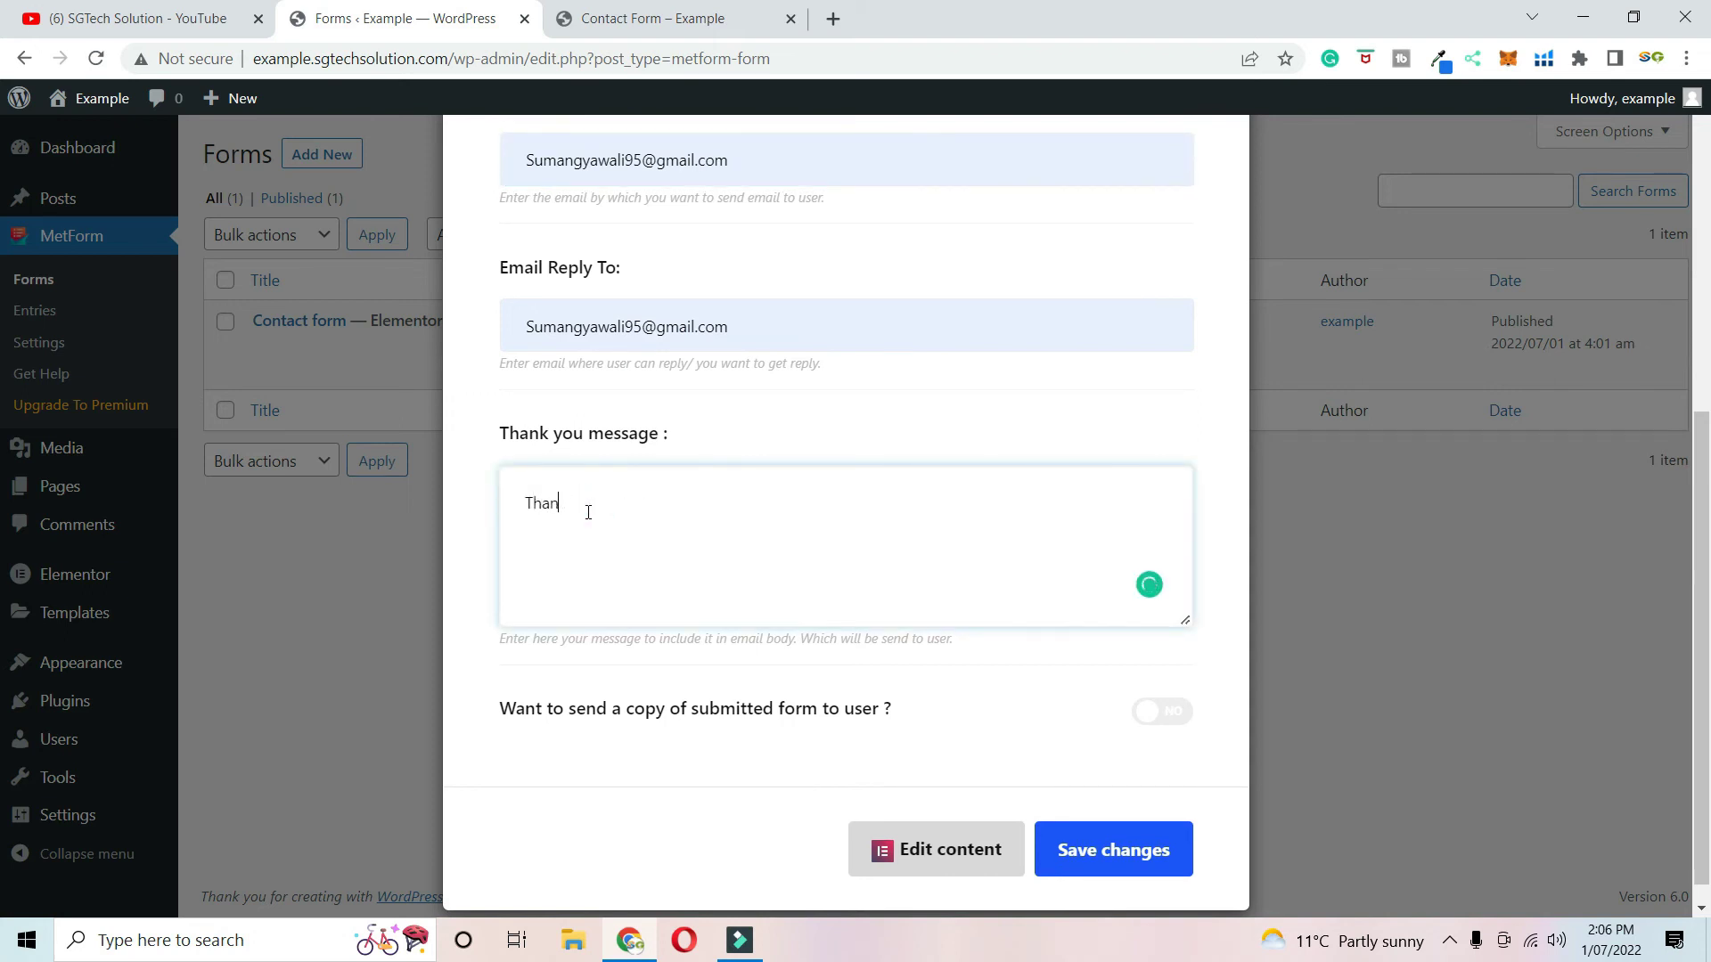
{"action": "type", "text": "k you for your message"}
{"action": "scroll", "coordinate": [603, 565], "scroll_direction": "up", "scroll_amount": 4}
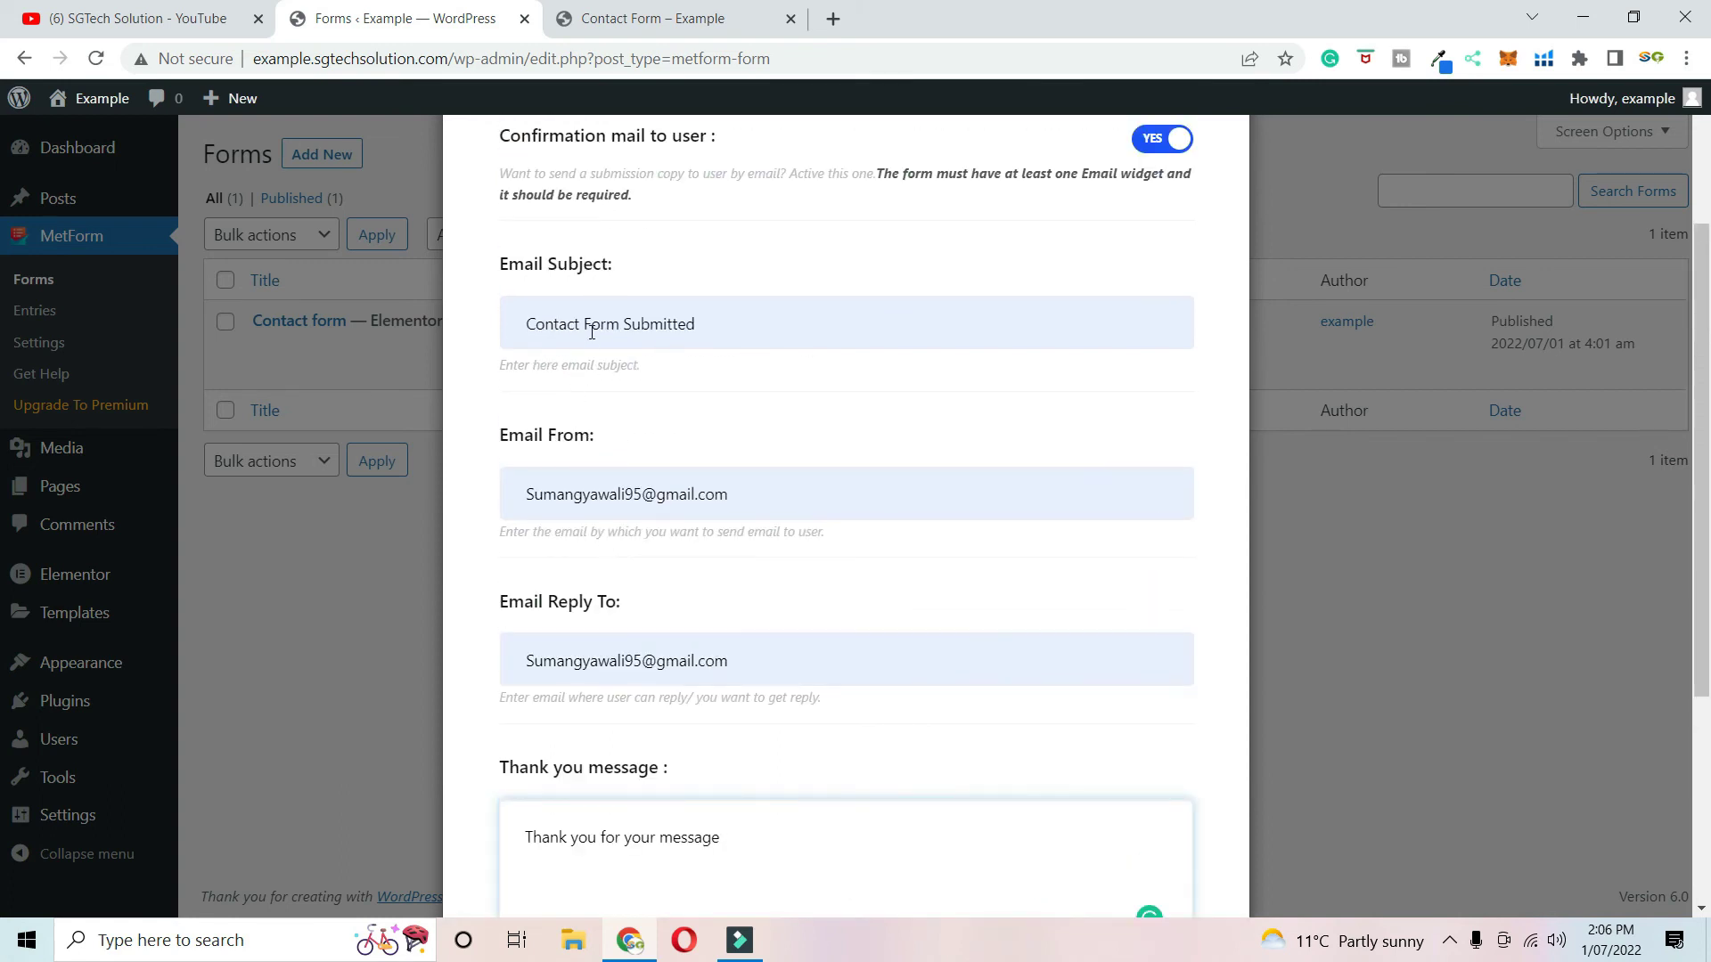
{"action": "scroll", "coordinate": [612, 331], "scroll_direction": "down", "scroll_amount": 4}
{"action": "scroll", "coordinate": [599, 534], "scroll_direction": "up", "scroll_amount": 7}
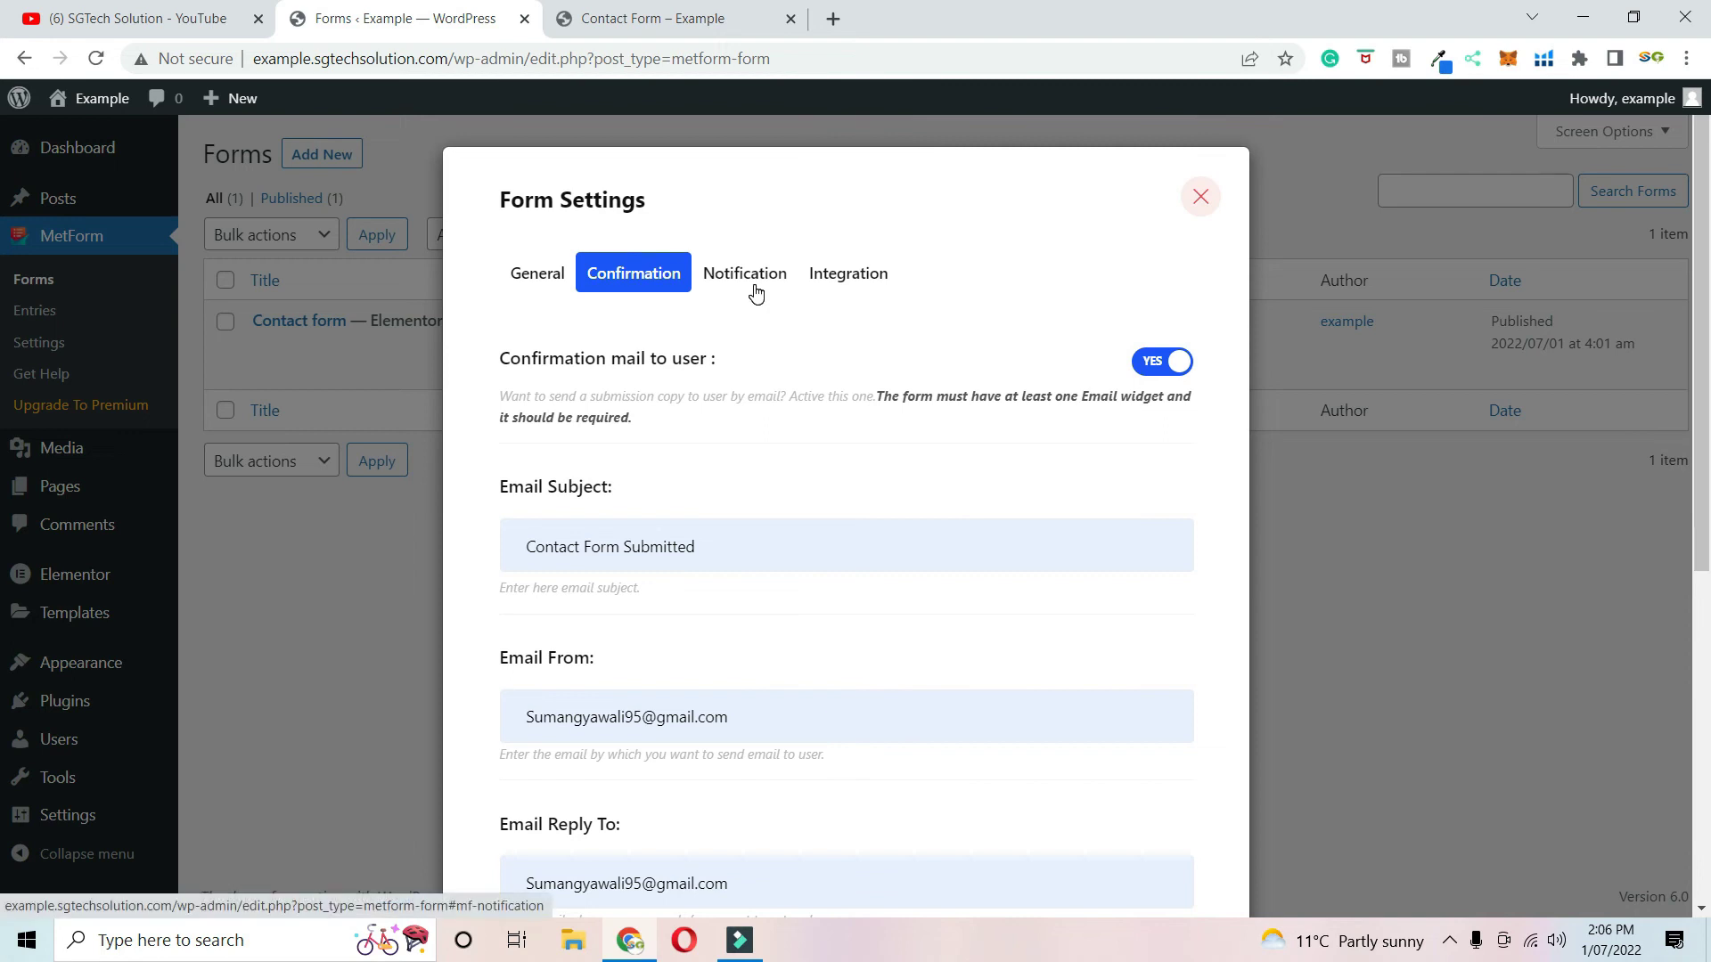
- Enable the notification mail to the admin and set its email subject to "New Contact Form Submitted"
{"action": "left_click", "coordinate": [749, 276]}
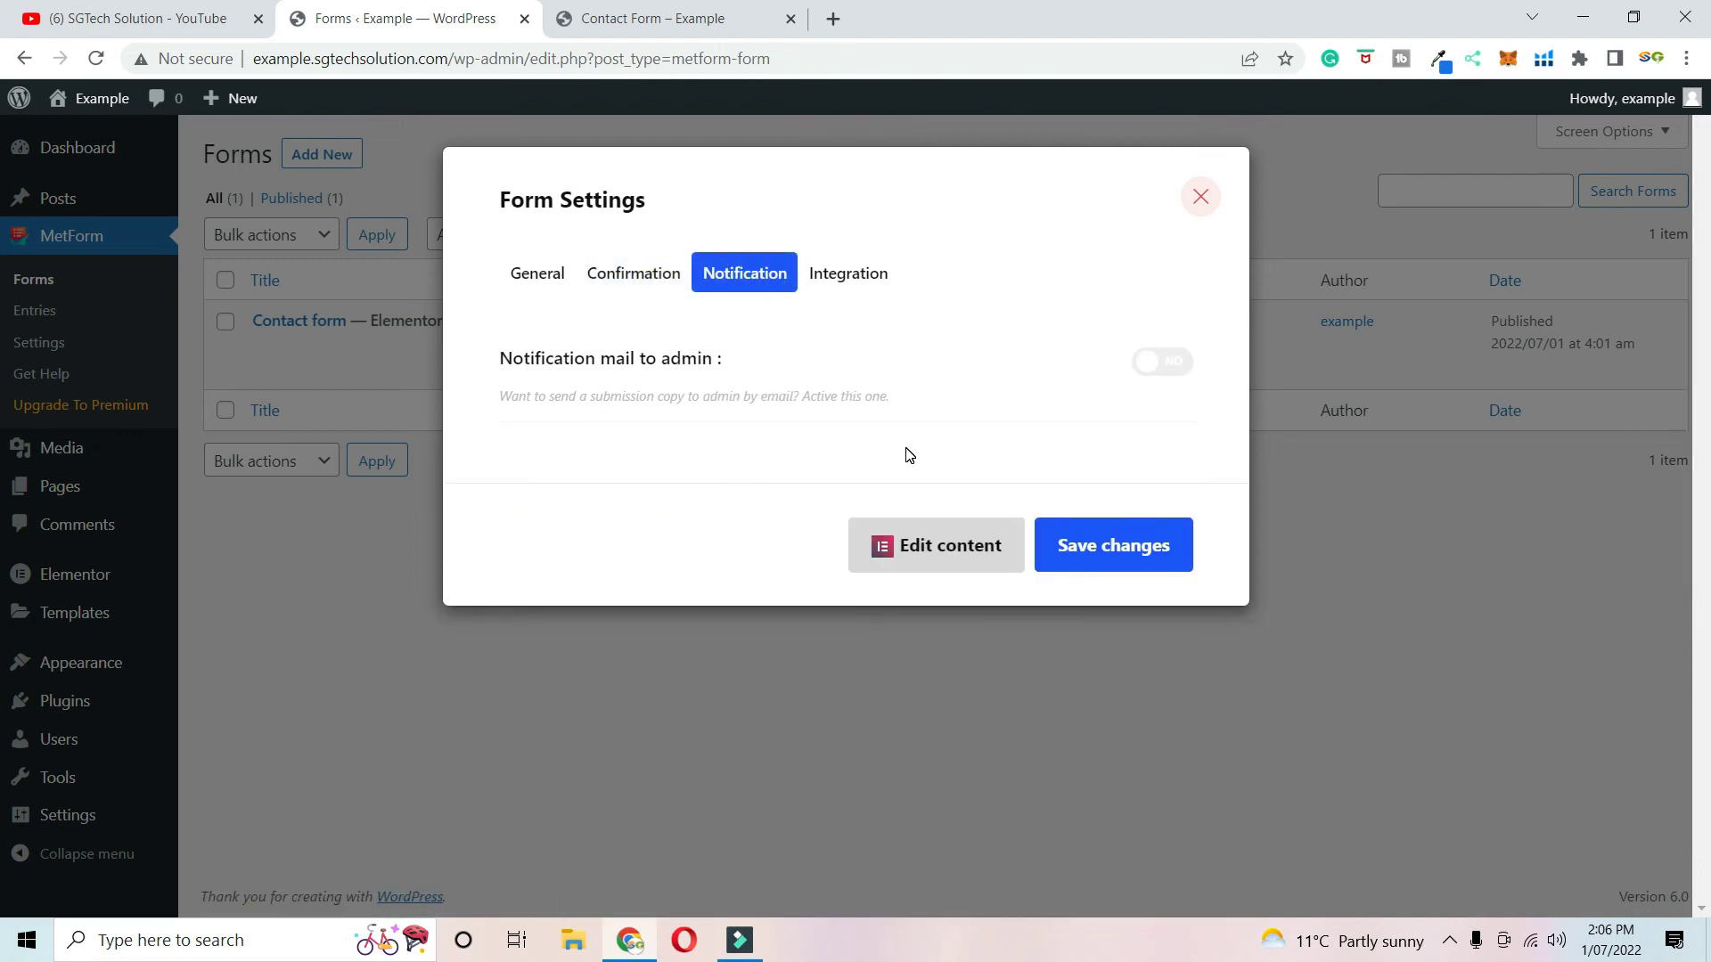
{"action": "left_click", "coordinate": [1164, 365]}
{"action": "scroll", "coordinate": [810, 516], "scroll_direction": "down", "scroll_amount": 2}
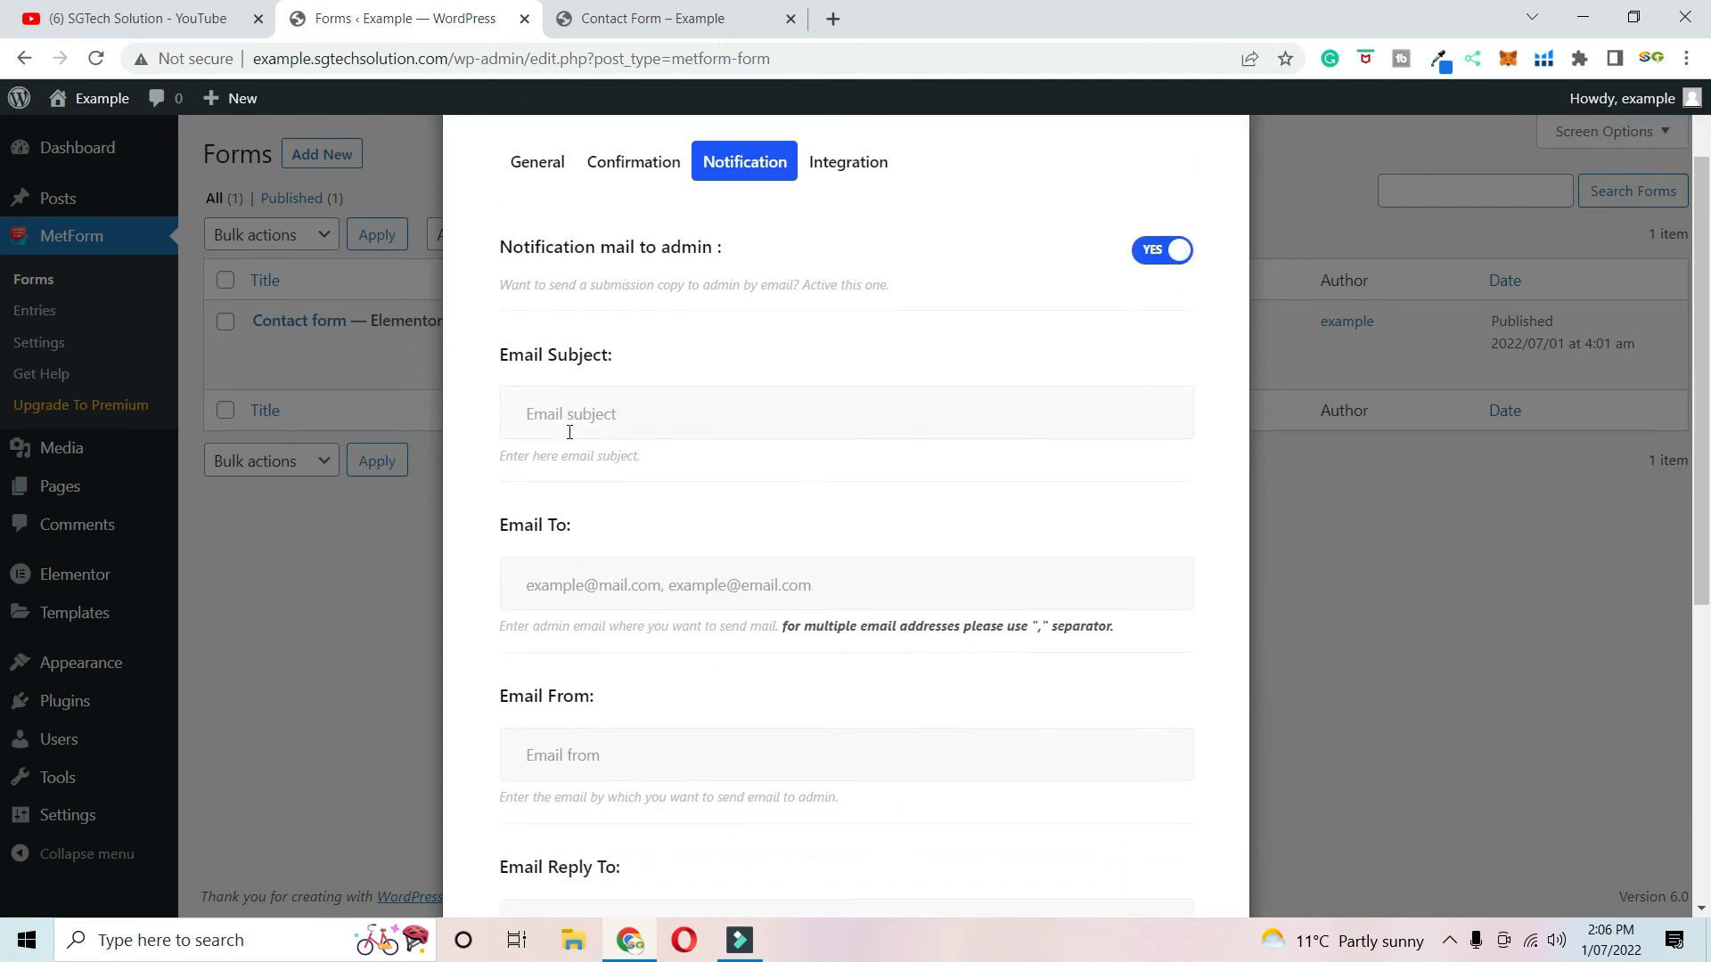
{"action": "left_click", "coordinate": [566, 425]}
{"action": "type", "text": "New Contact Form Submitted"}
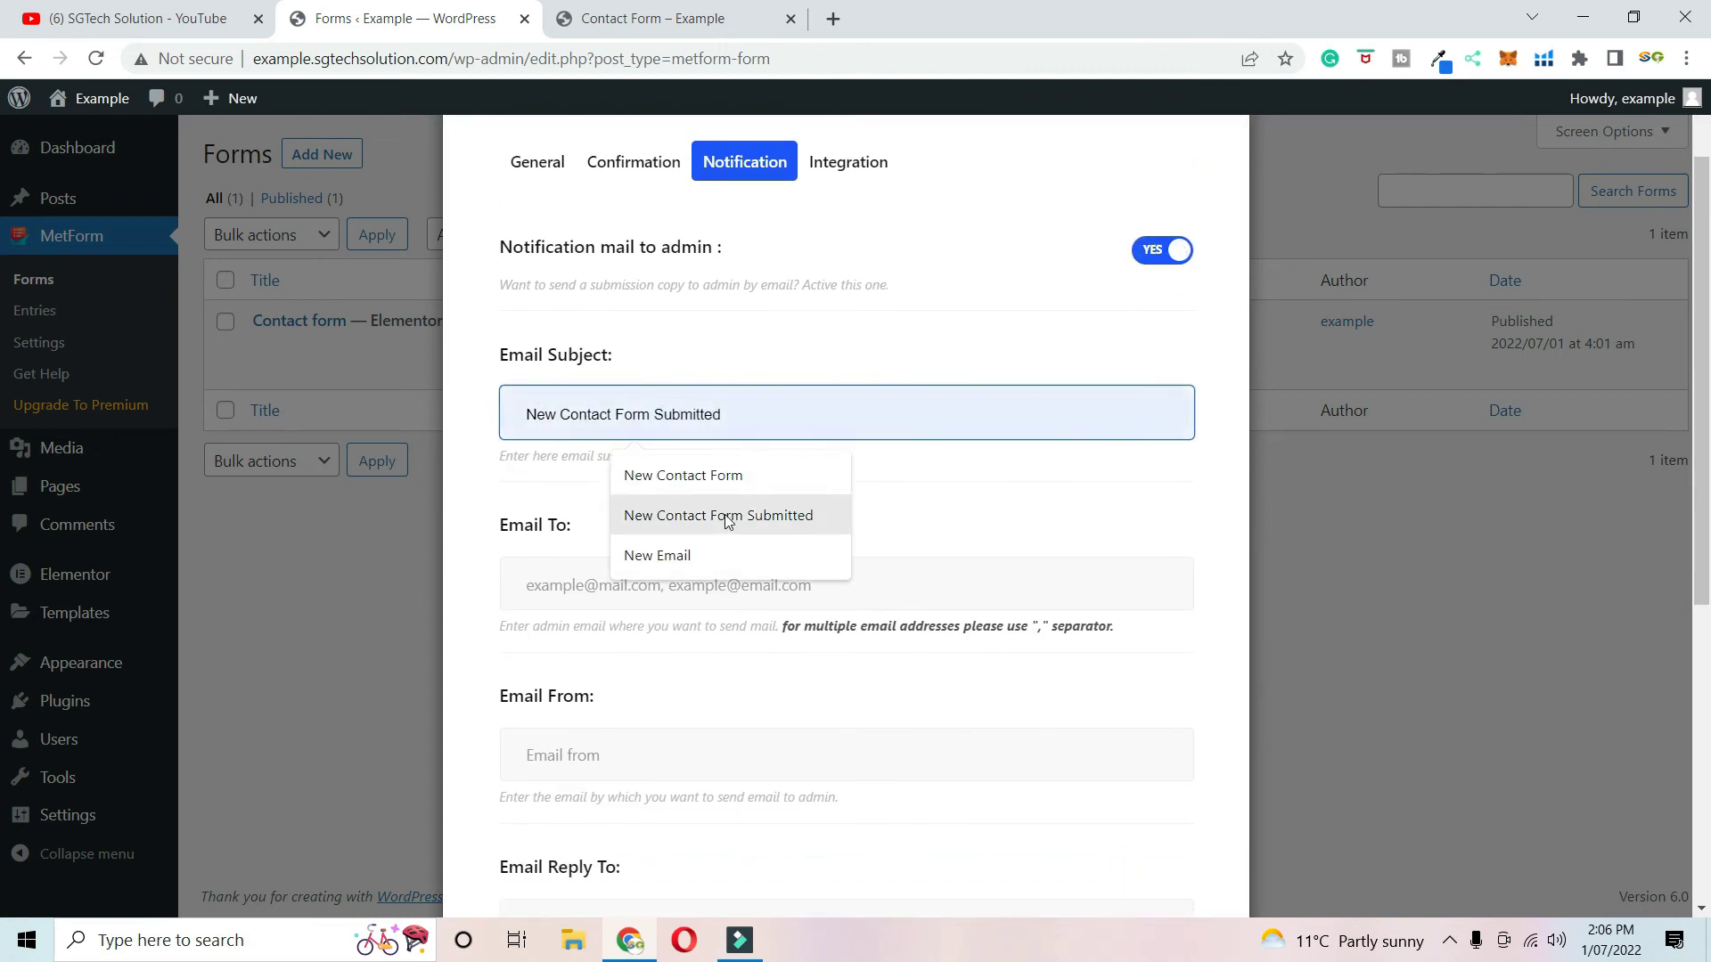
{"action": "left_click", "coordinate": [722, 513]}
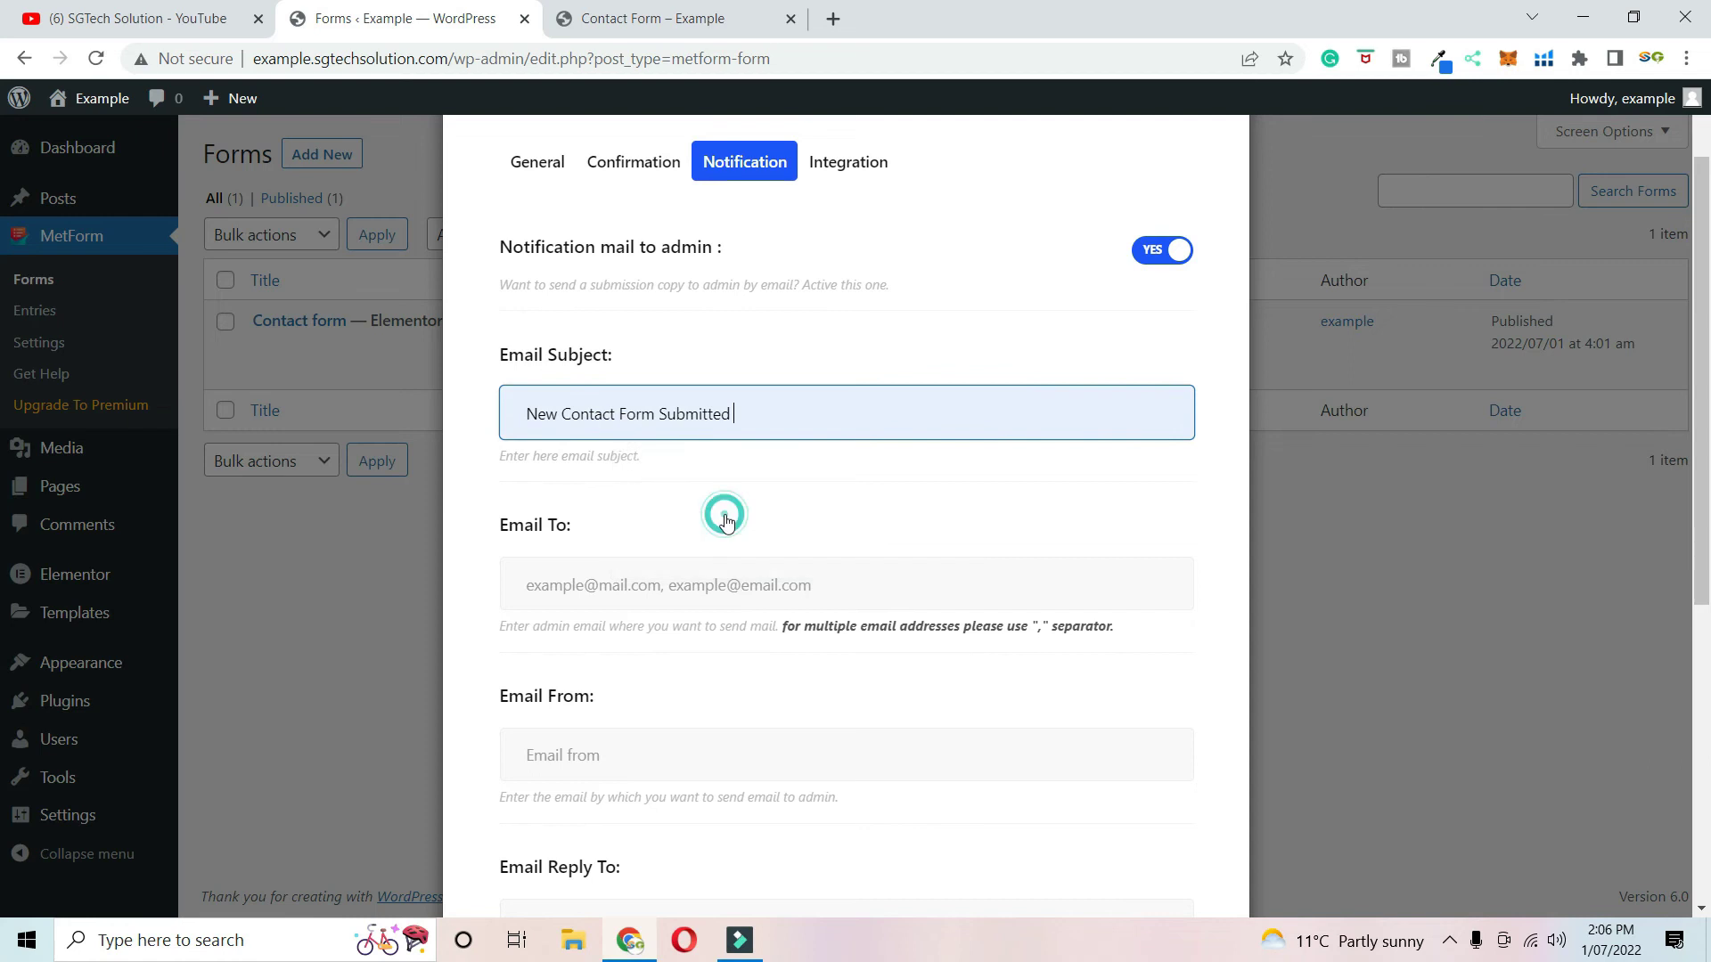
- Fill in the admin notification's recipient, sender and reply-to fields with the admin's email address
{"action": "scroll", "coordinate": [690, 507], "scroll_direction": "down", "scroll_amount": 1}
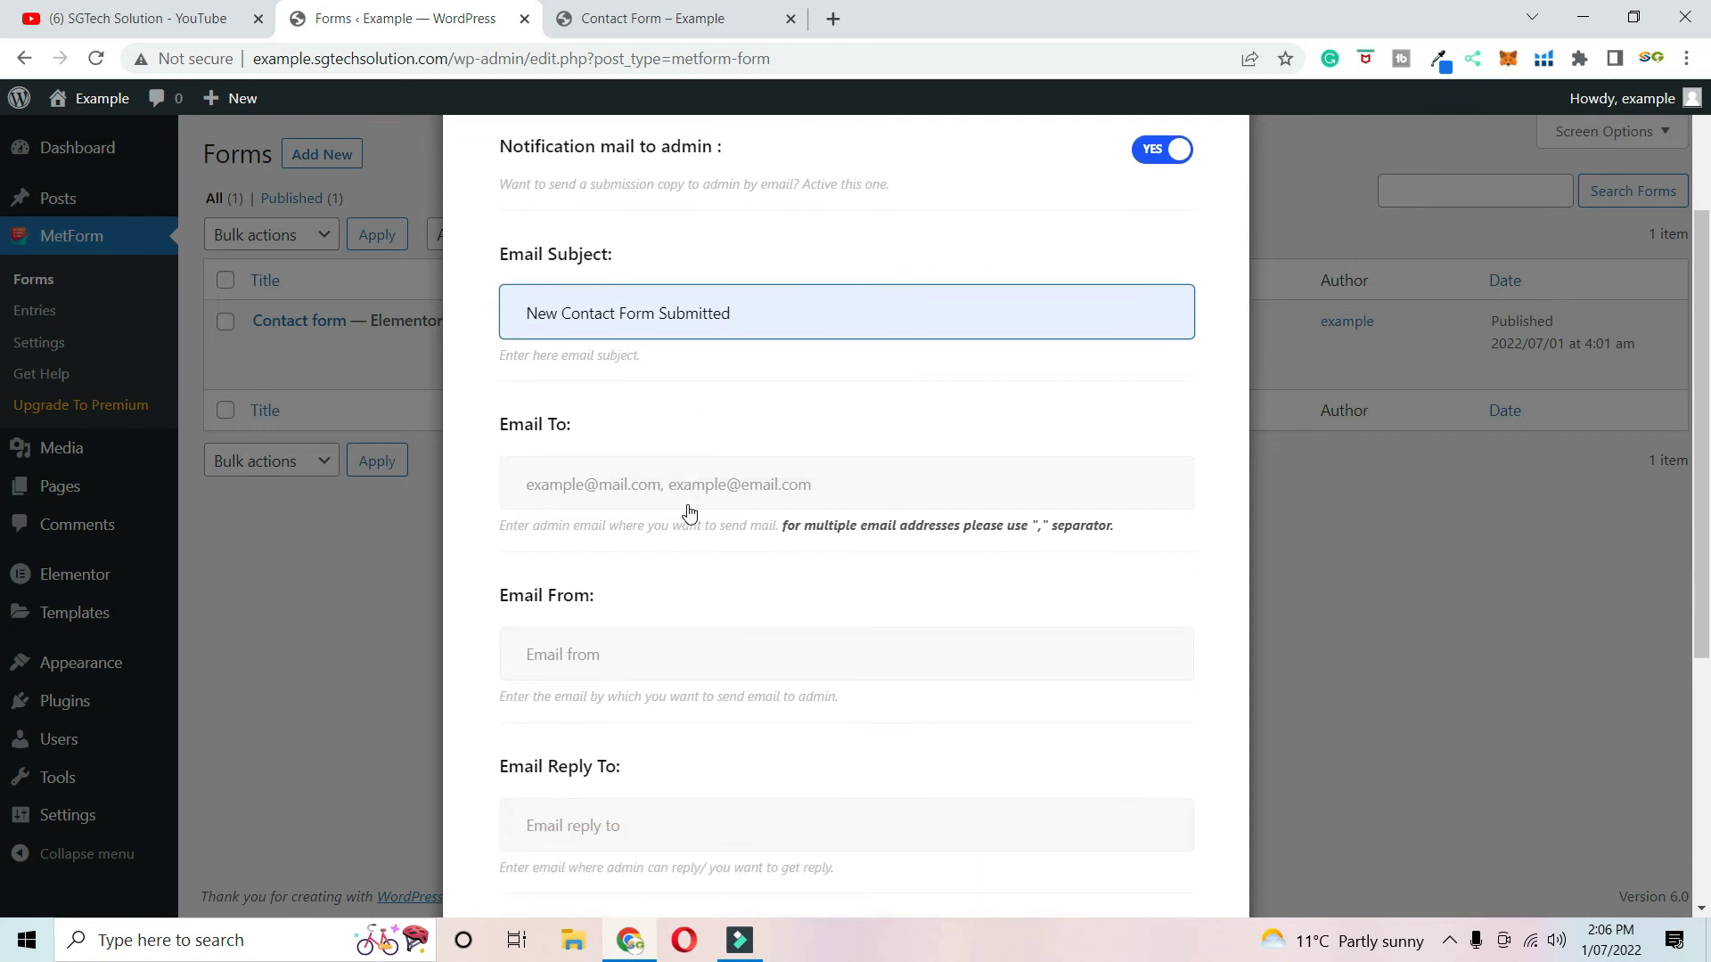
{"action": "left_click", "coordinate": [637, 477]}
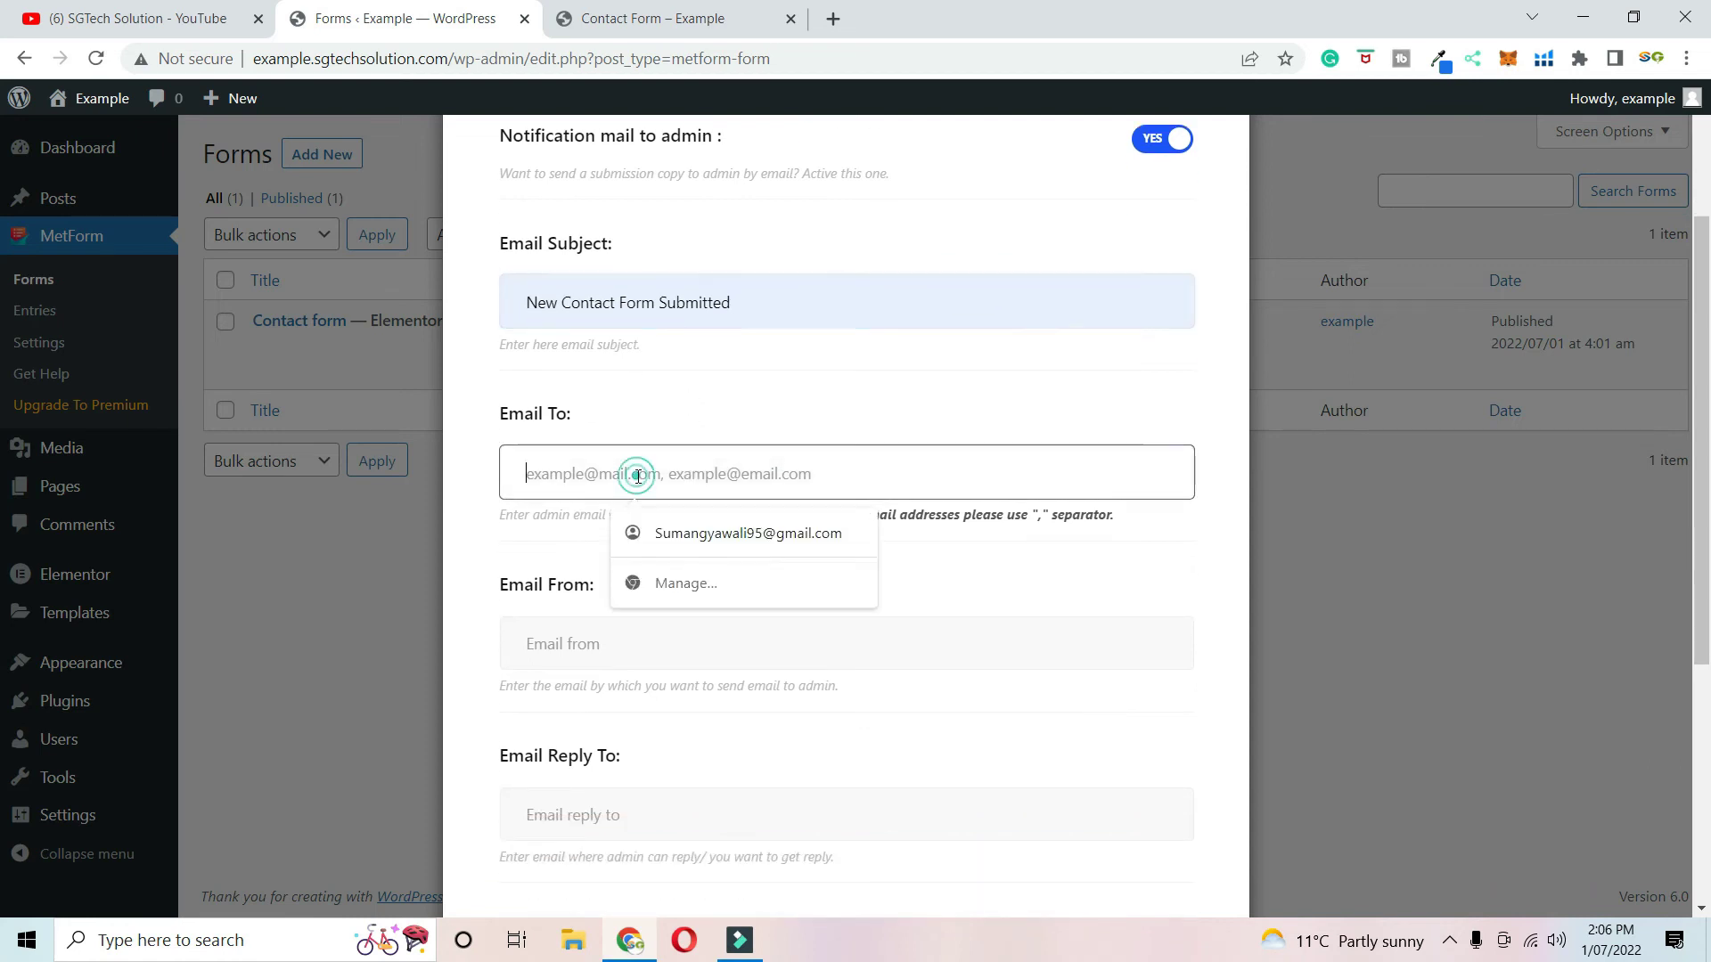
{"action": "left_click", "coordinate": [699, 531]}
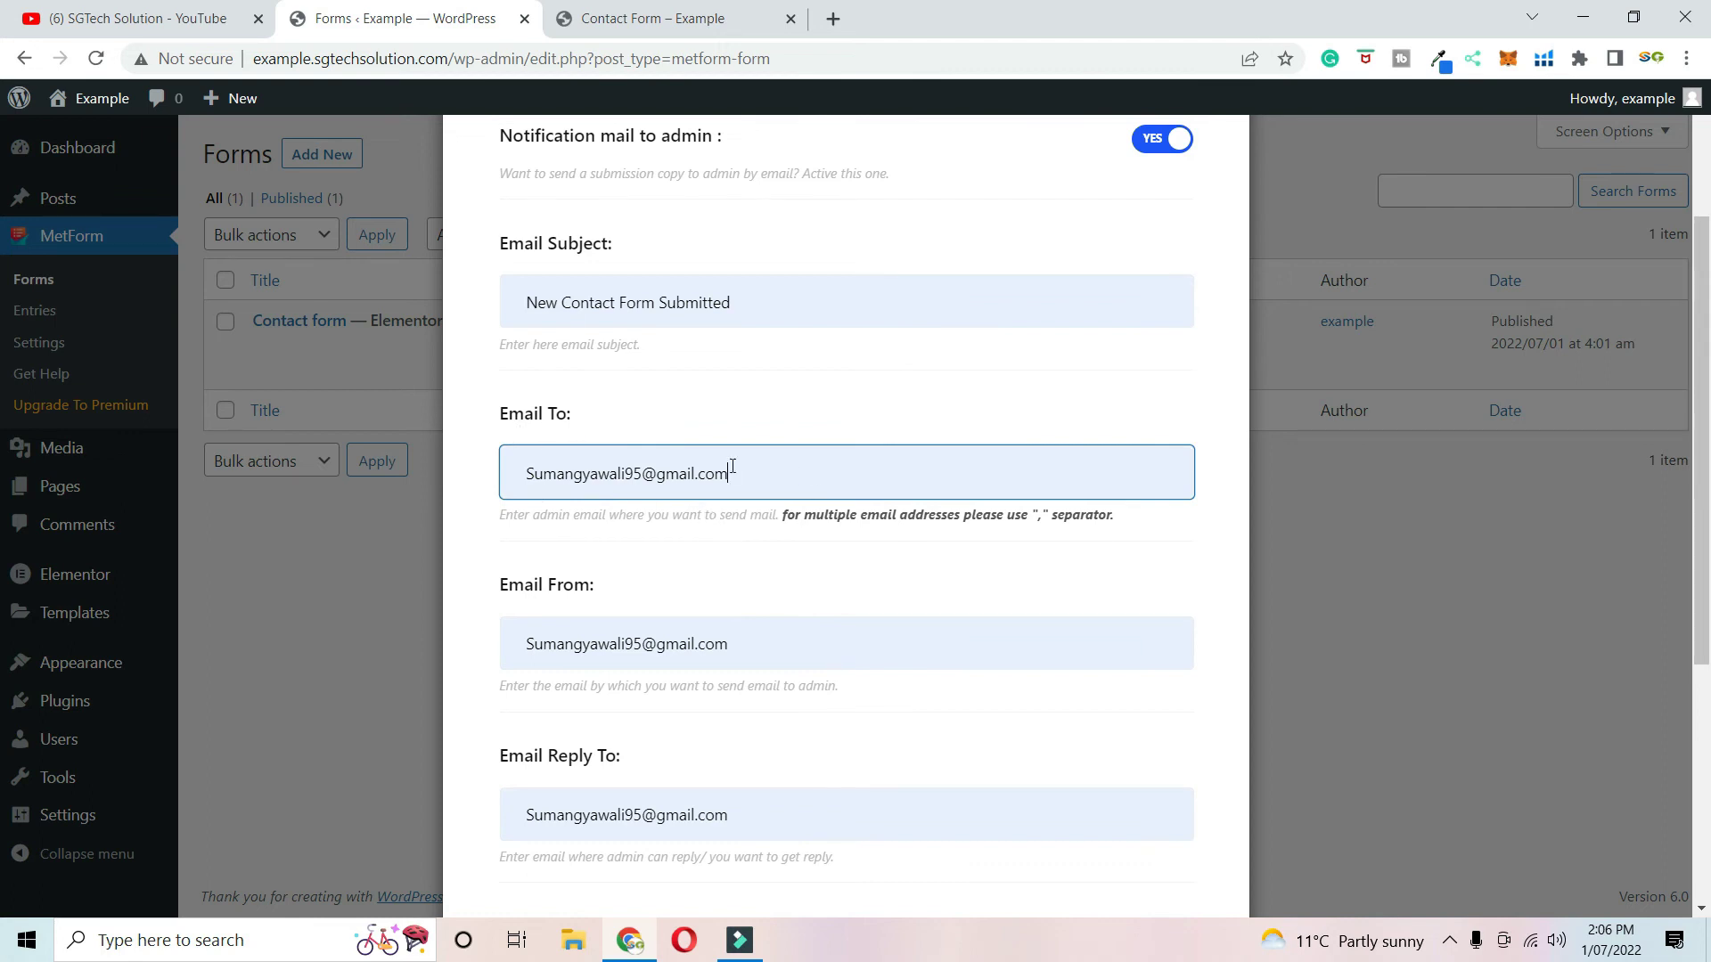
{"action": "left_click_drag", "start_coordinate": [773, 469], "coordinate": [508, 470]}
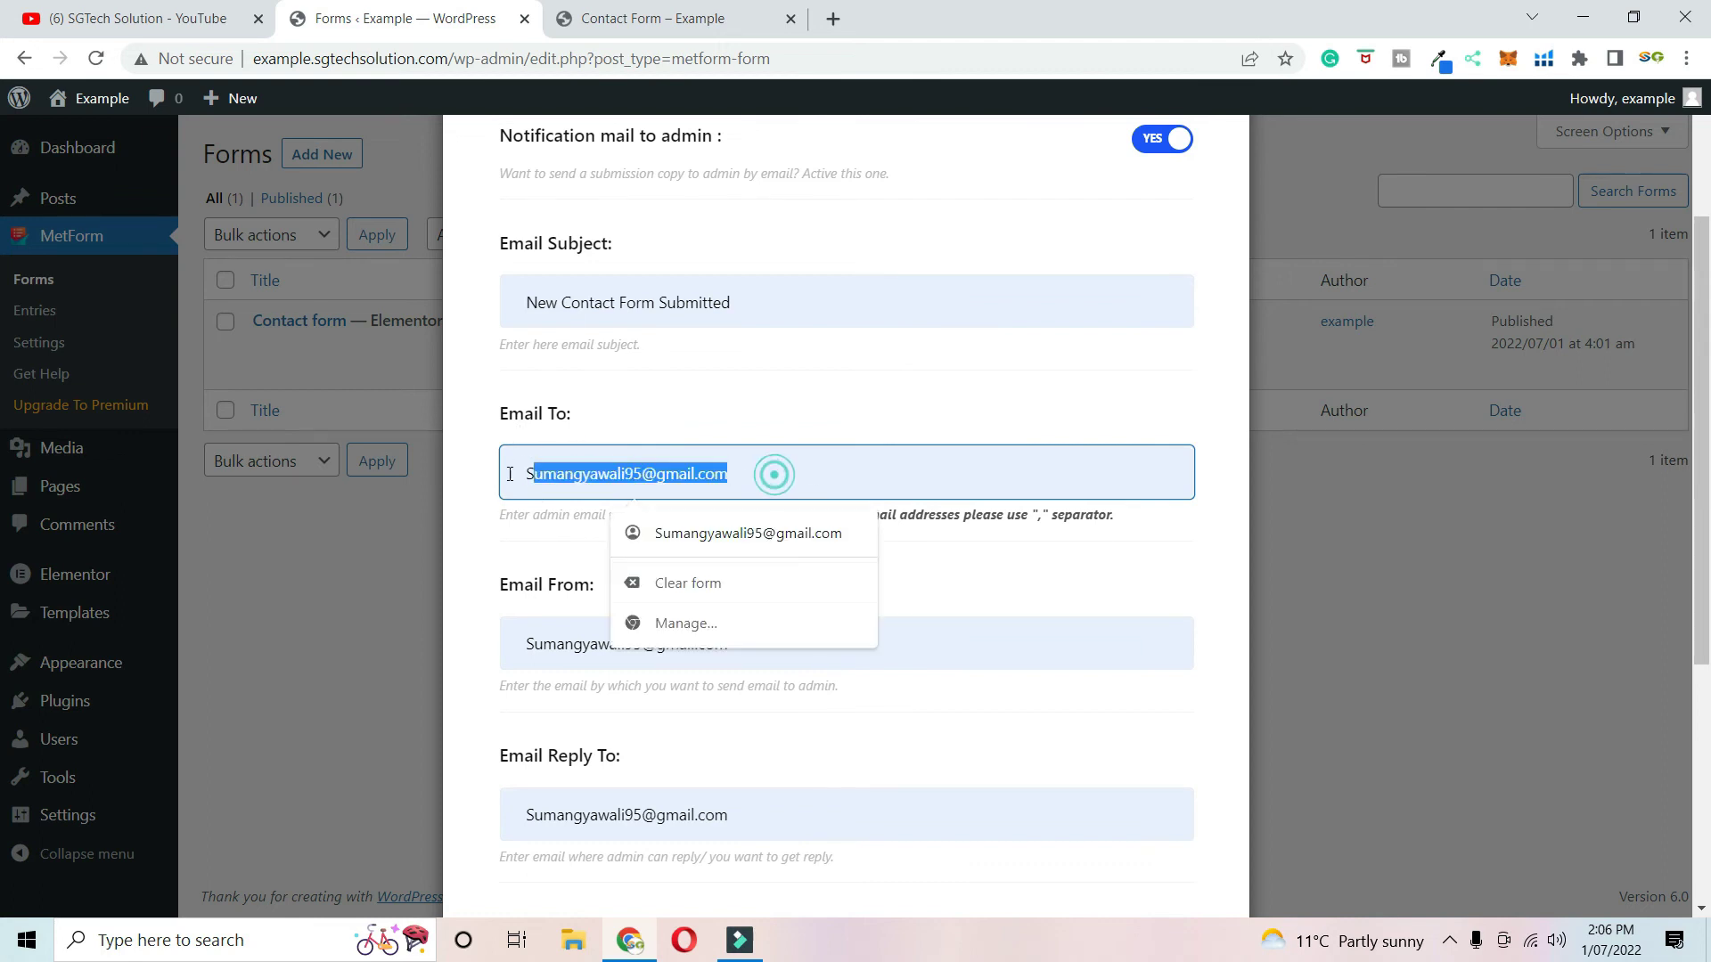
{"action": "left_click", "coordinate": [472, 512]}
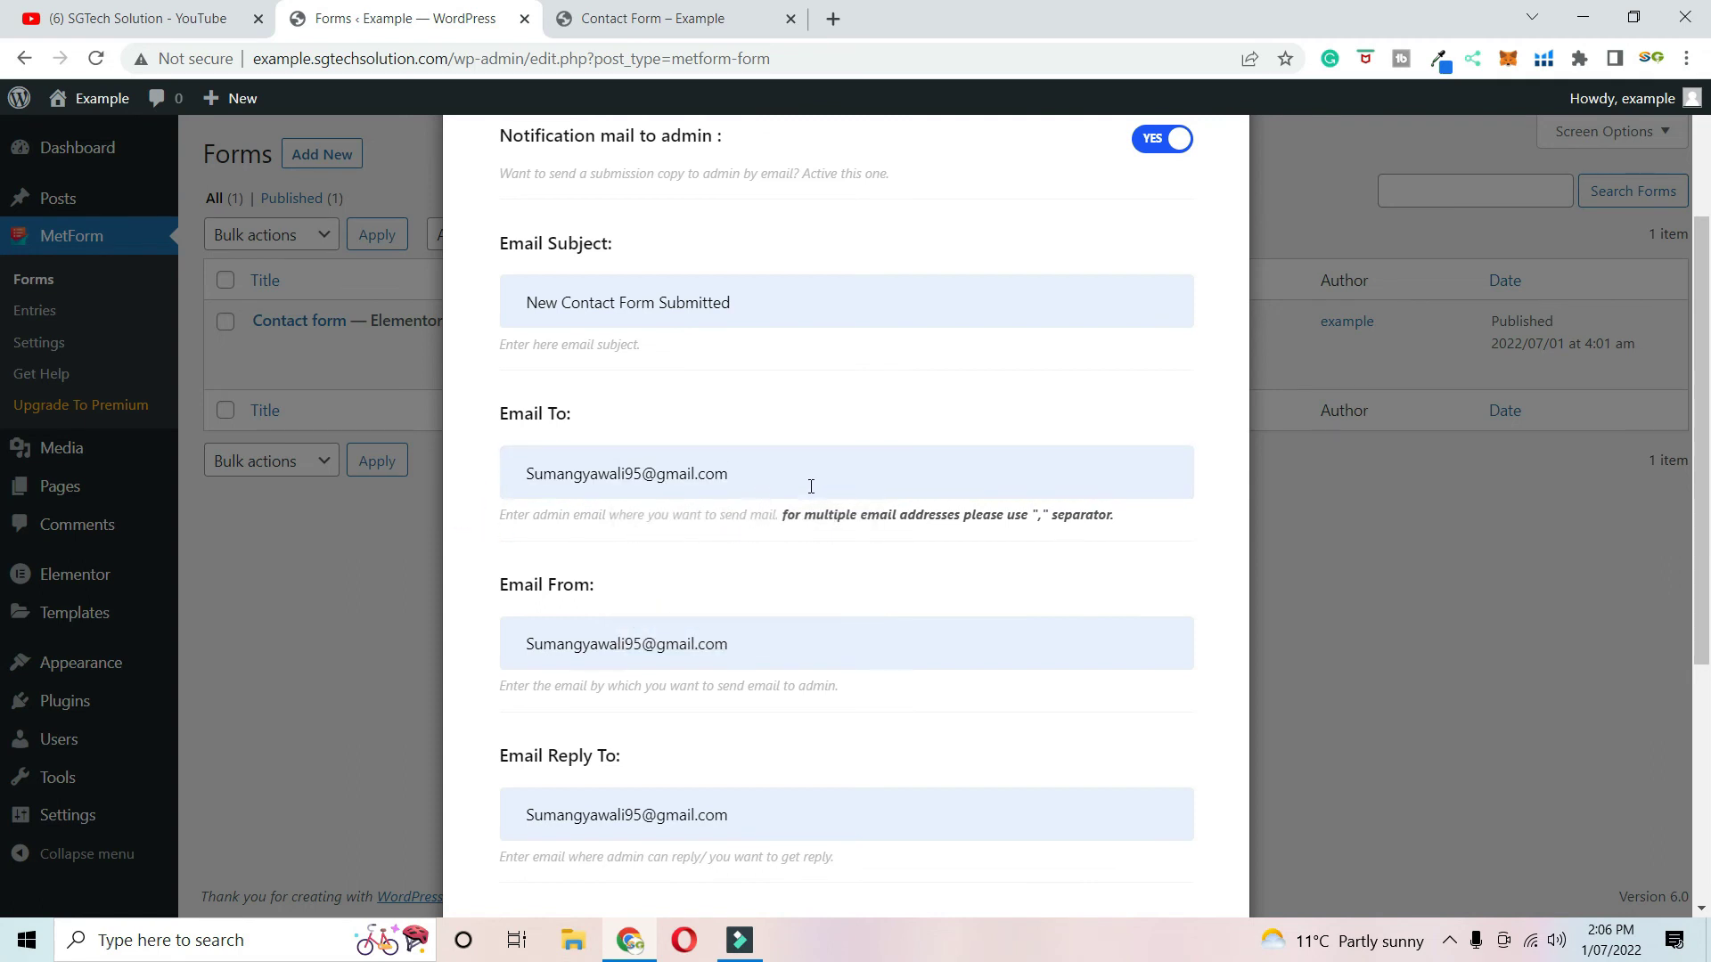
{"action": "left_click_drag", "start_coordinate": [785, 478], "coordinate": [509, 474]}
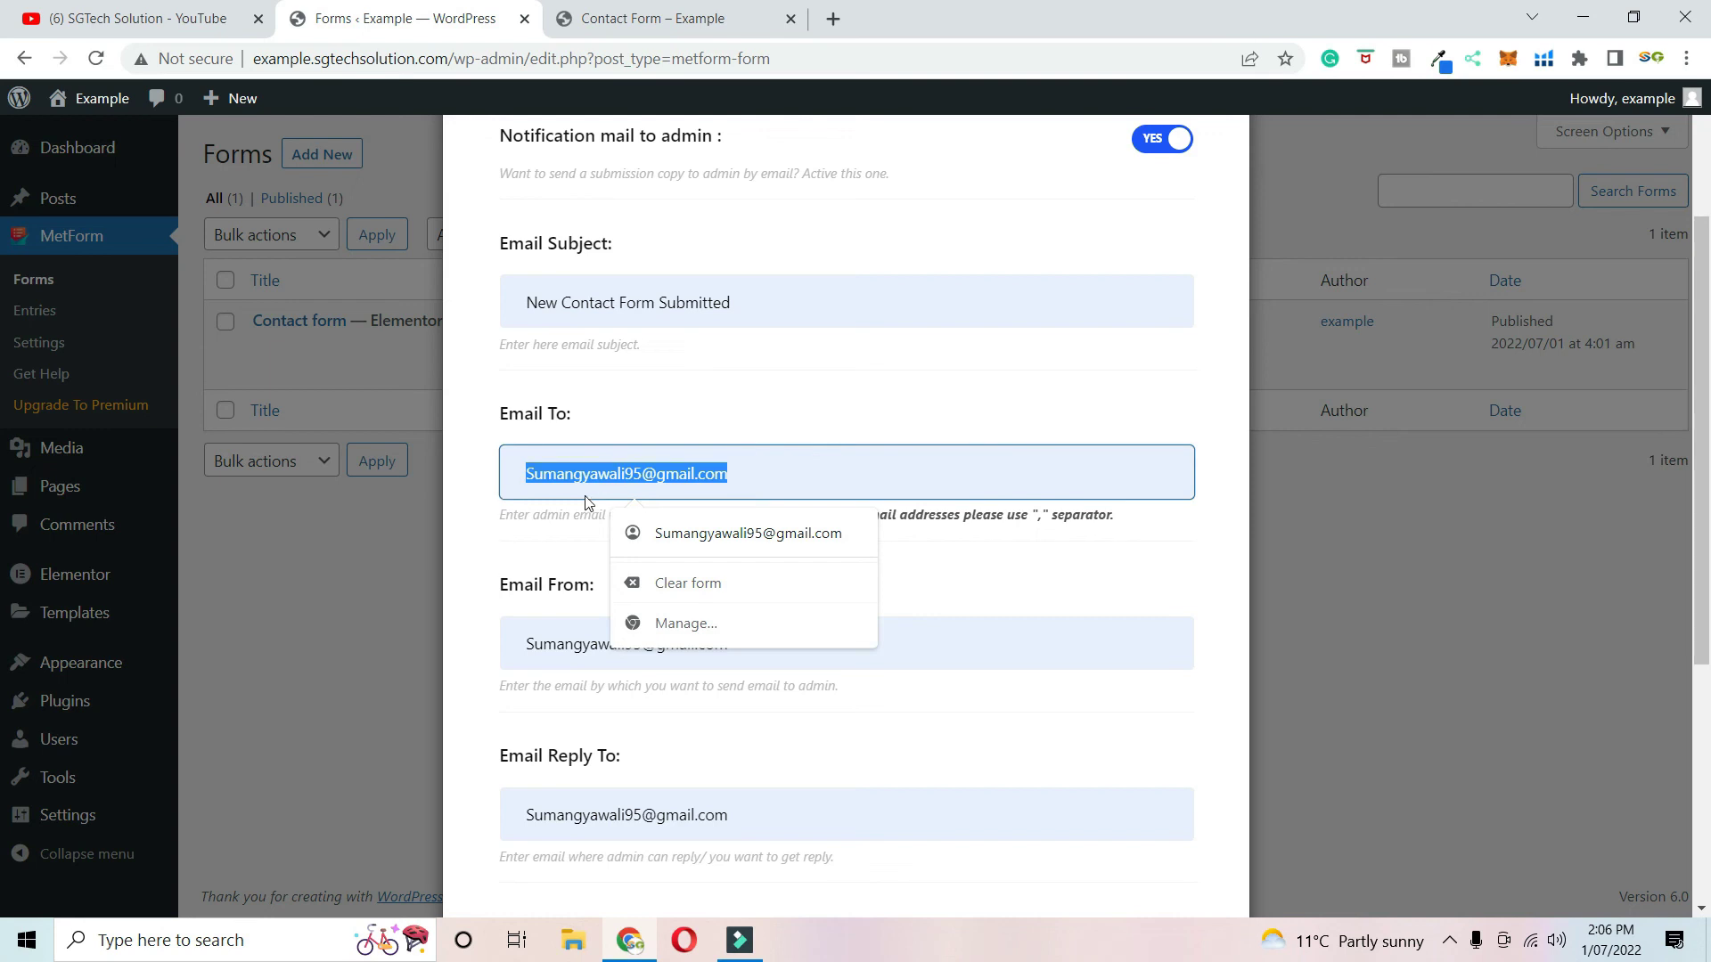
{"action": "scroll", "coordinate": [508, 563], "scroll_direction": "down", "scroll_amount": 1}
{"action": "left_click", "coordinate": [535, 534]}
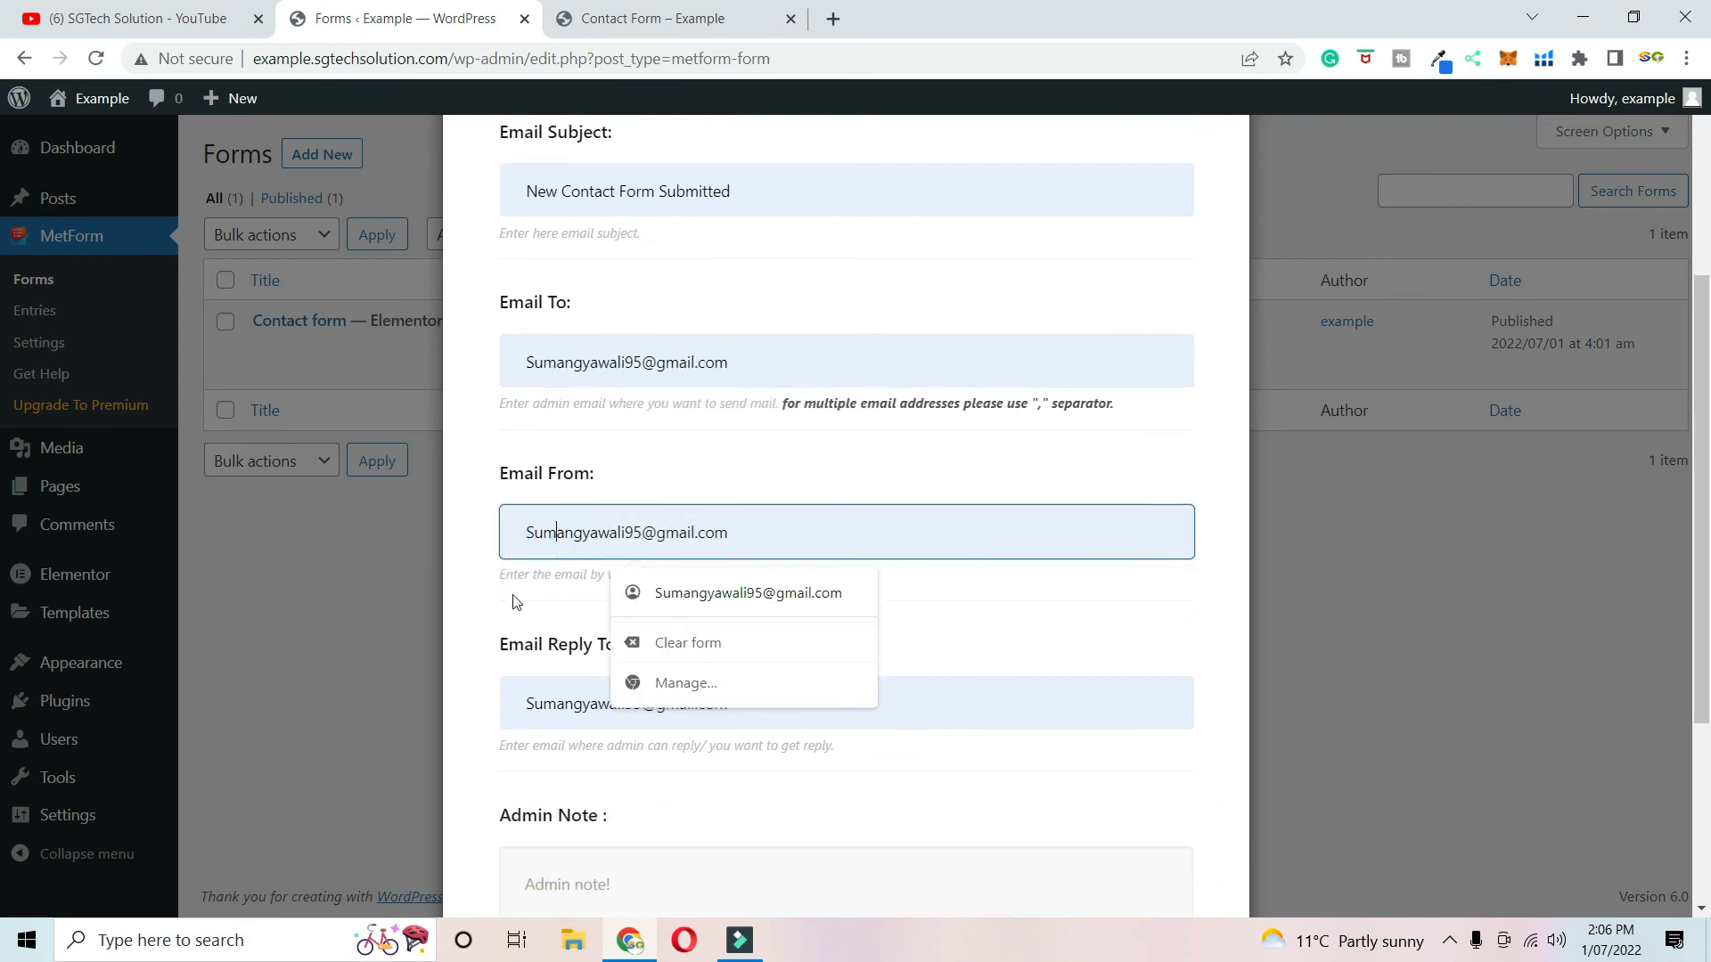
- Clear the reply-to email address of the admin notification
{"action": "scroll", "coordinate": [516, 601], "scroll_direction": "down", "scroll_amount": 2}
{"action": "left_click_drag", "start_coordinate": [739, 481], "coordinate": [430, 491]}
{"action": "key", "text": "BackSpace"}
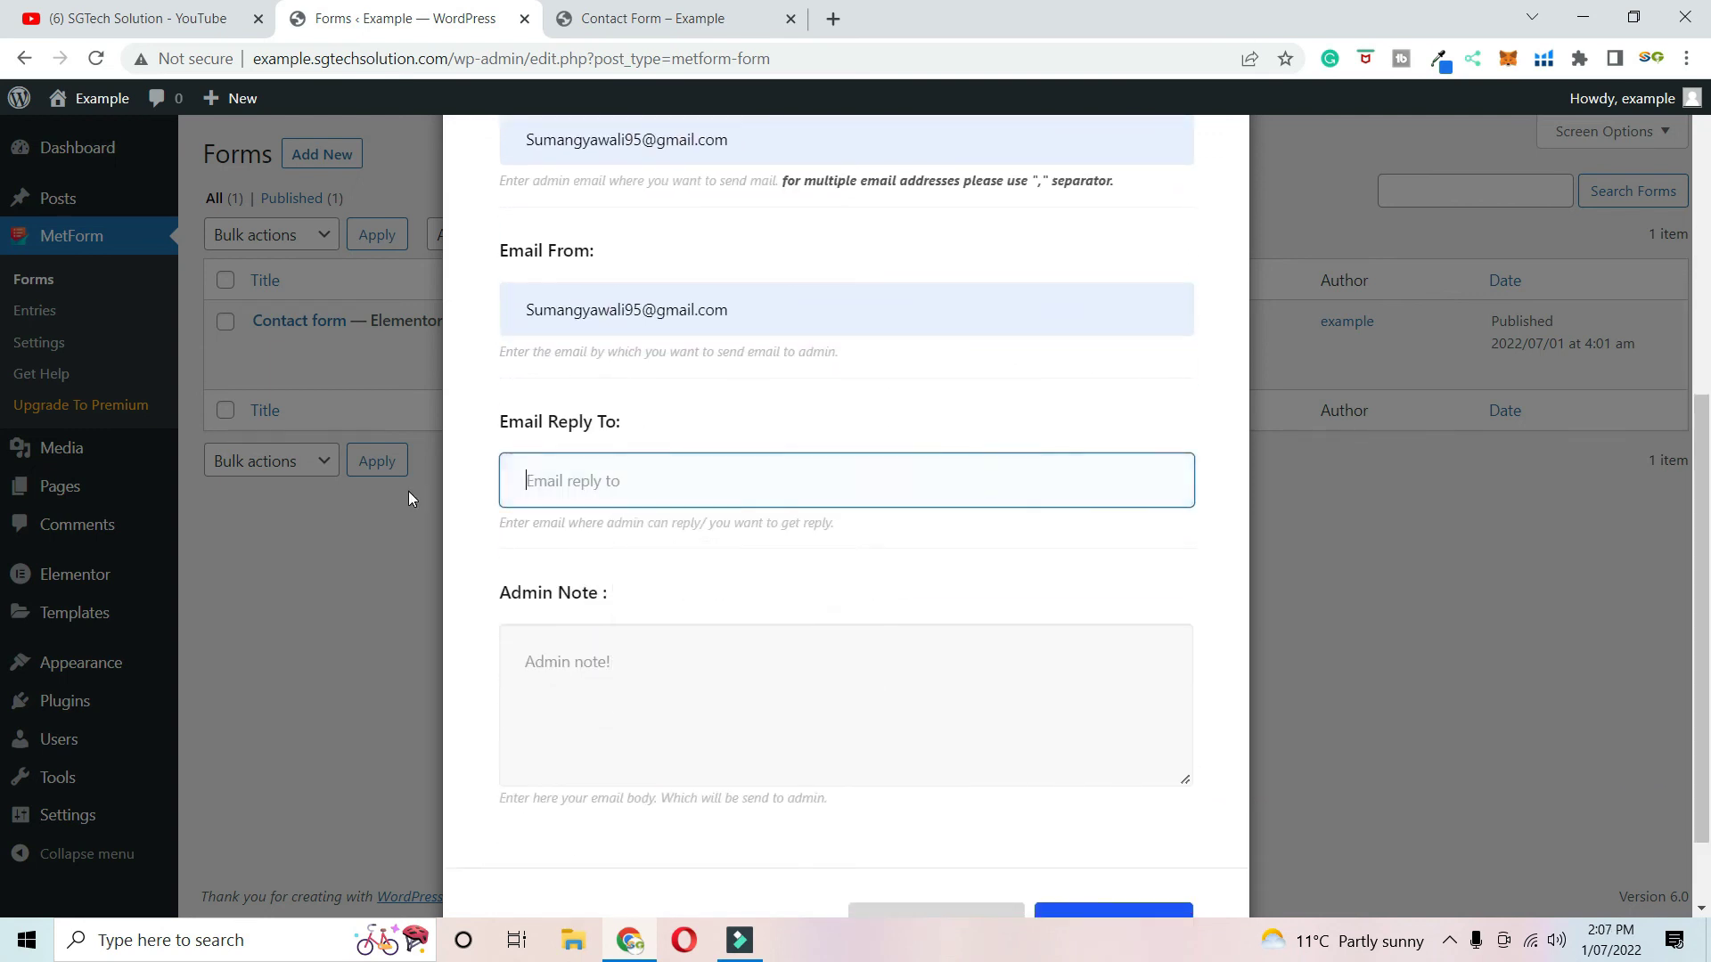
{"action": "left_click", "coordinate": [472, 495]}
- Enter "Congratulations for you new lead" as the admin note of the notification mail
{"action": "left_click", "coordinate": [579, 658]}
{"action": "type", "text": "Congratulations"}
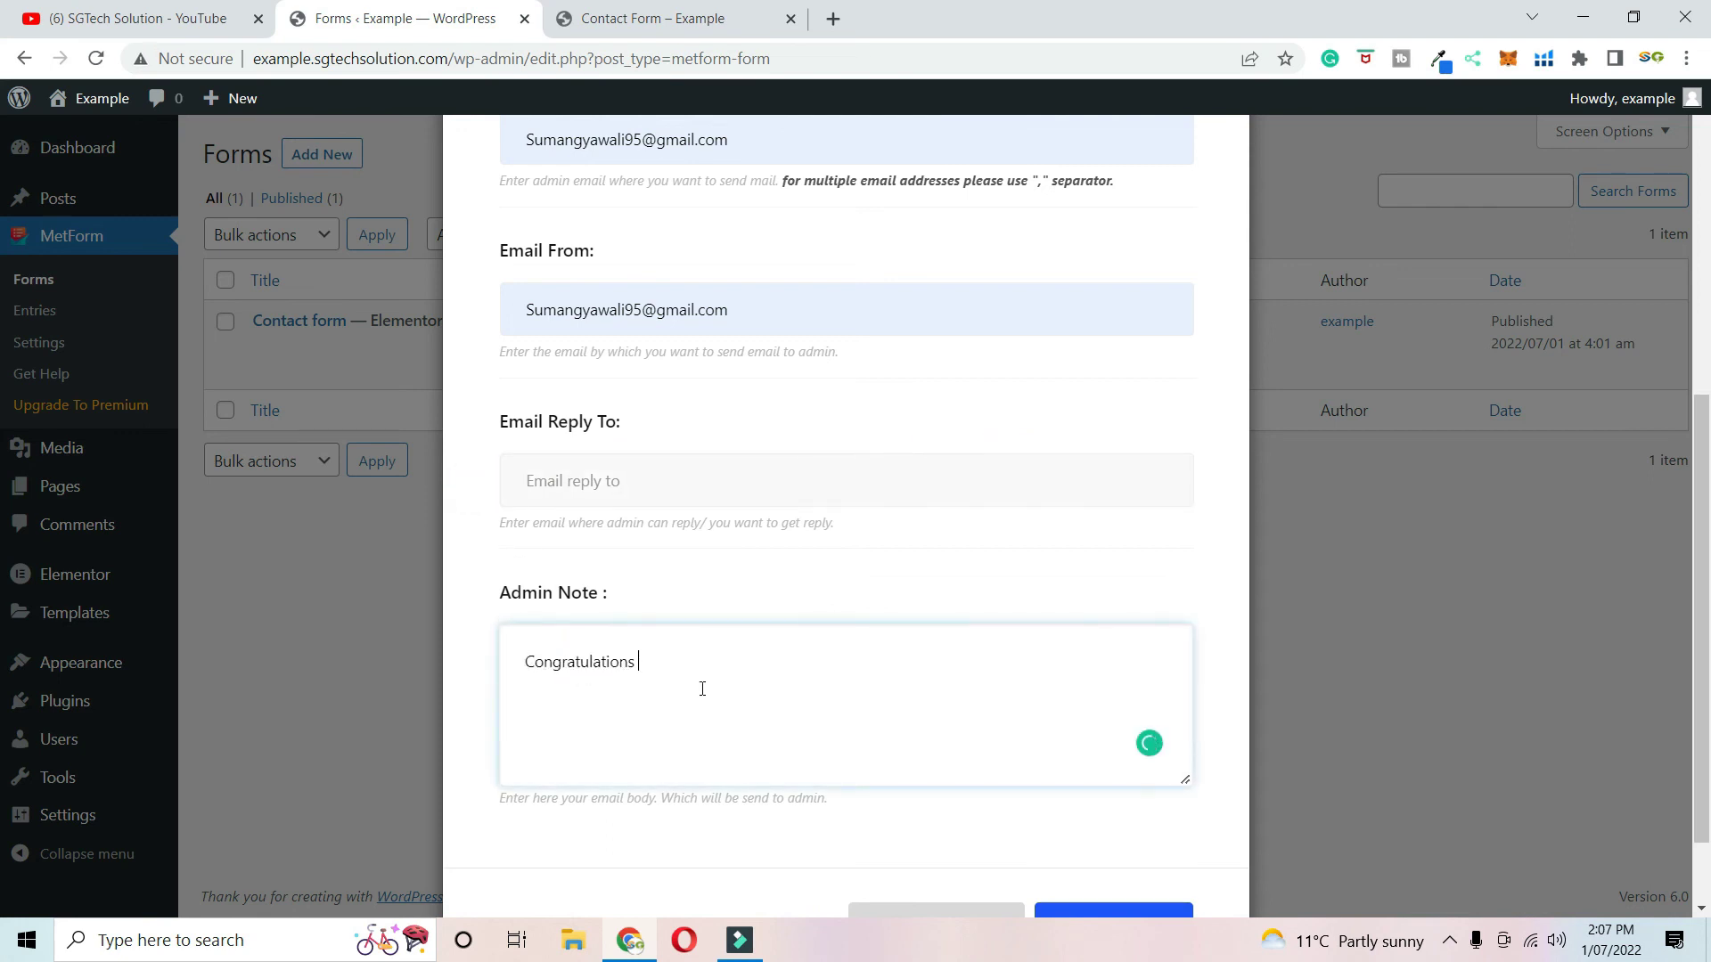
{"action": "type", "text": "you"}
{"action": "key", "text": "BackSpace"}
{"action": "key", "text": "BackSpace"}
{"action": "key", "text": "BackSpace"}
{"action": "key", "text": "BackSpace"}
{"action": "type", "text": "for"}
{"action": "key", "text": "BackSpace"}
{"action": "key", "text": "BackSpace"}
{"action": "key", "text": "BackSpace"}
{"action": "type", "text": "for you ne"}
{"action": "key", "text": "BackSpace"}
{"action": "key", "text": "BackSpace"}
{"action": "key", "text": "BackSpace"}
{"action": "type", "text": "new leaf"}
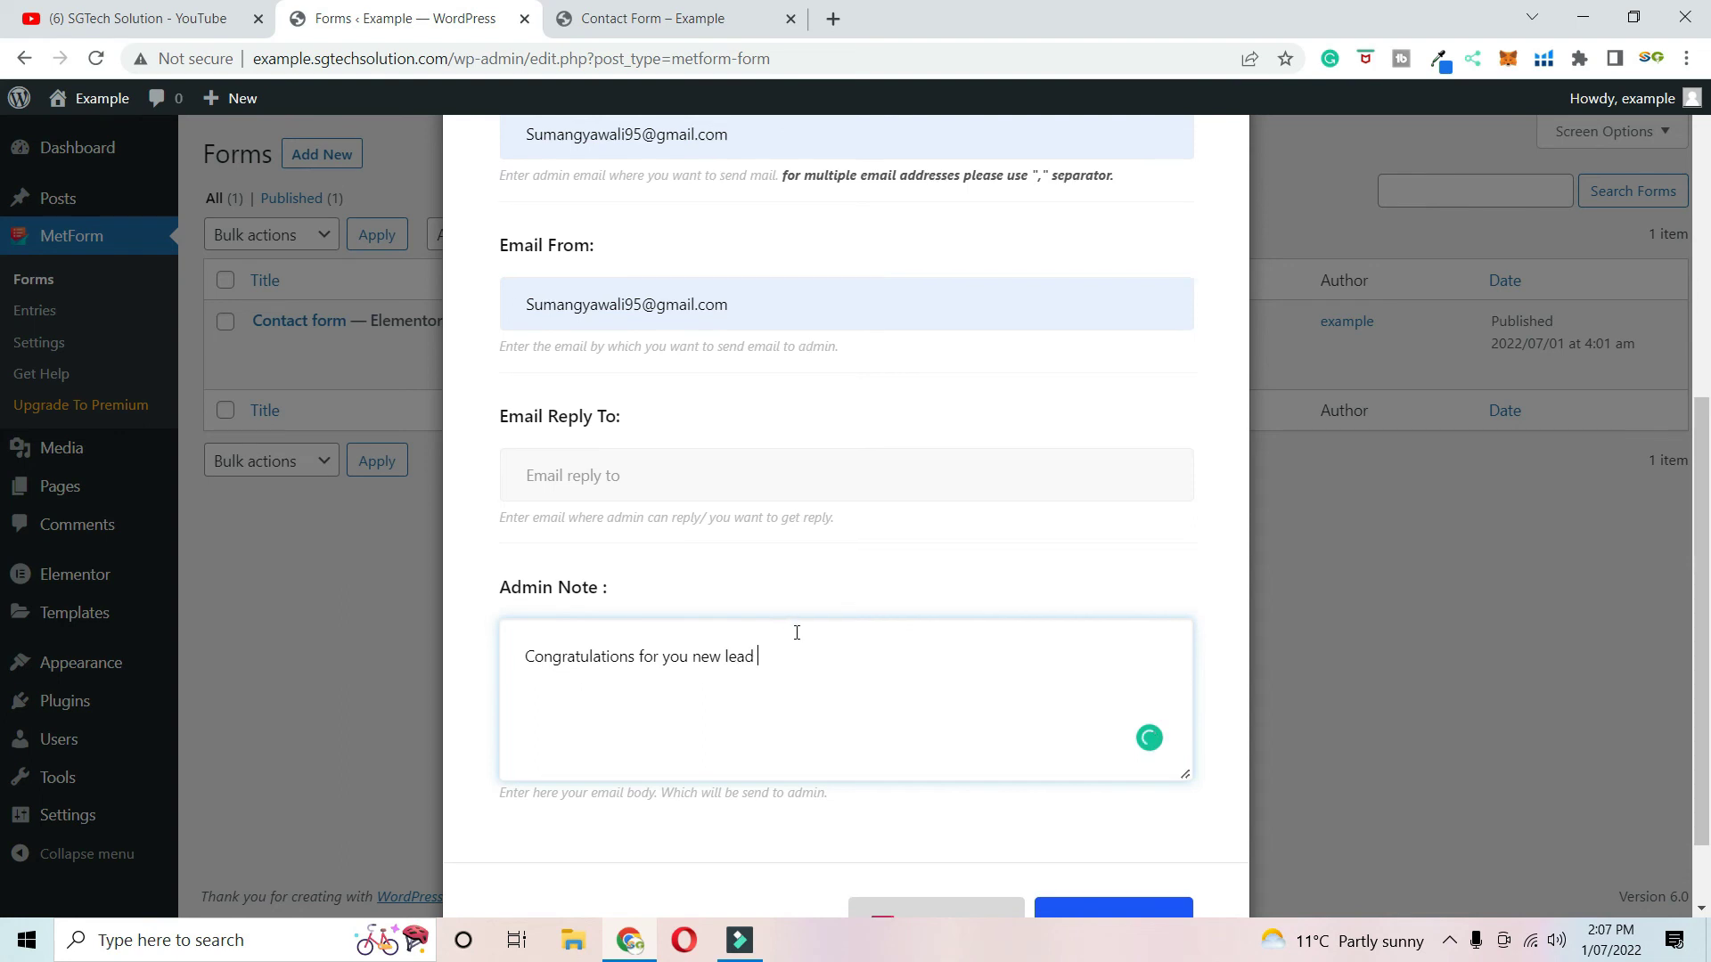
- Save the form's notification settings and switch to the Contact Form page preview
{"action": "scroll", "coordinate": [711, 686], "scroll_direction": "down", "scroll_amount": 2}
{"action": "left_click", "coordinate": [1113, 824]}
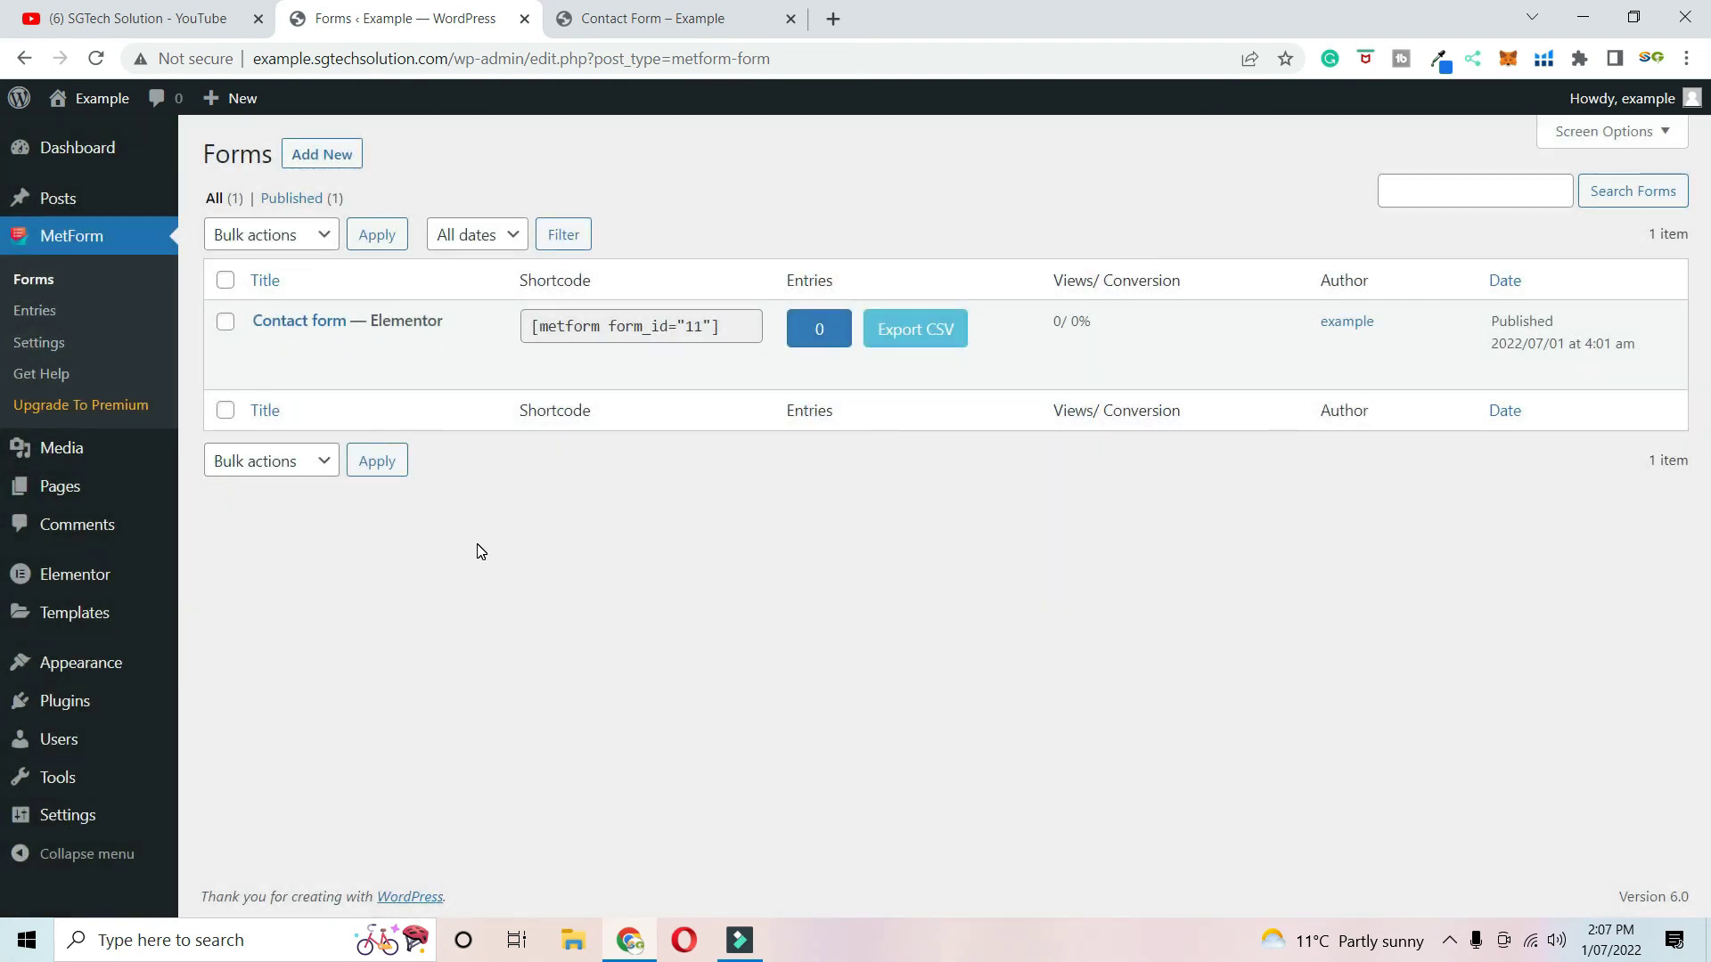
{"action": "right_click", "coordinate": [636, 5]}
{"action": "left_click", "coordinate": [636, 4]}
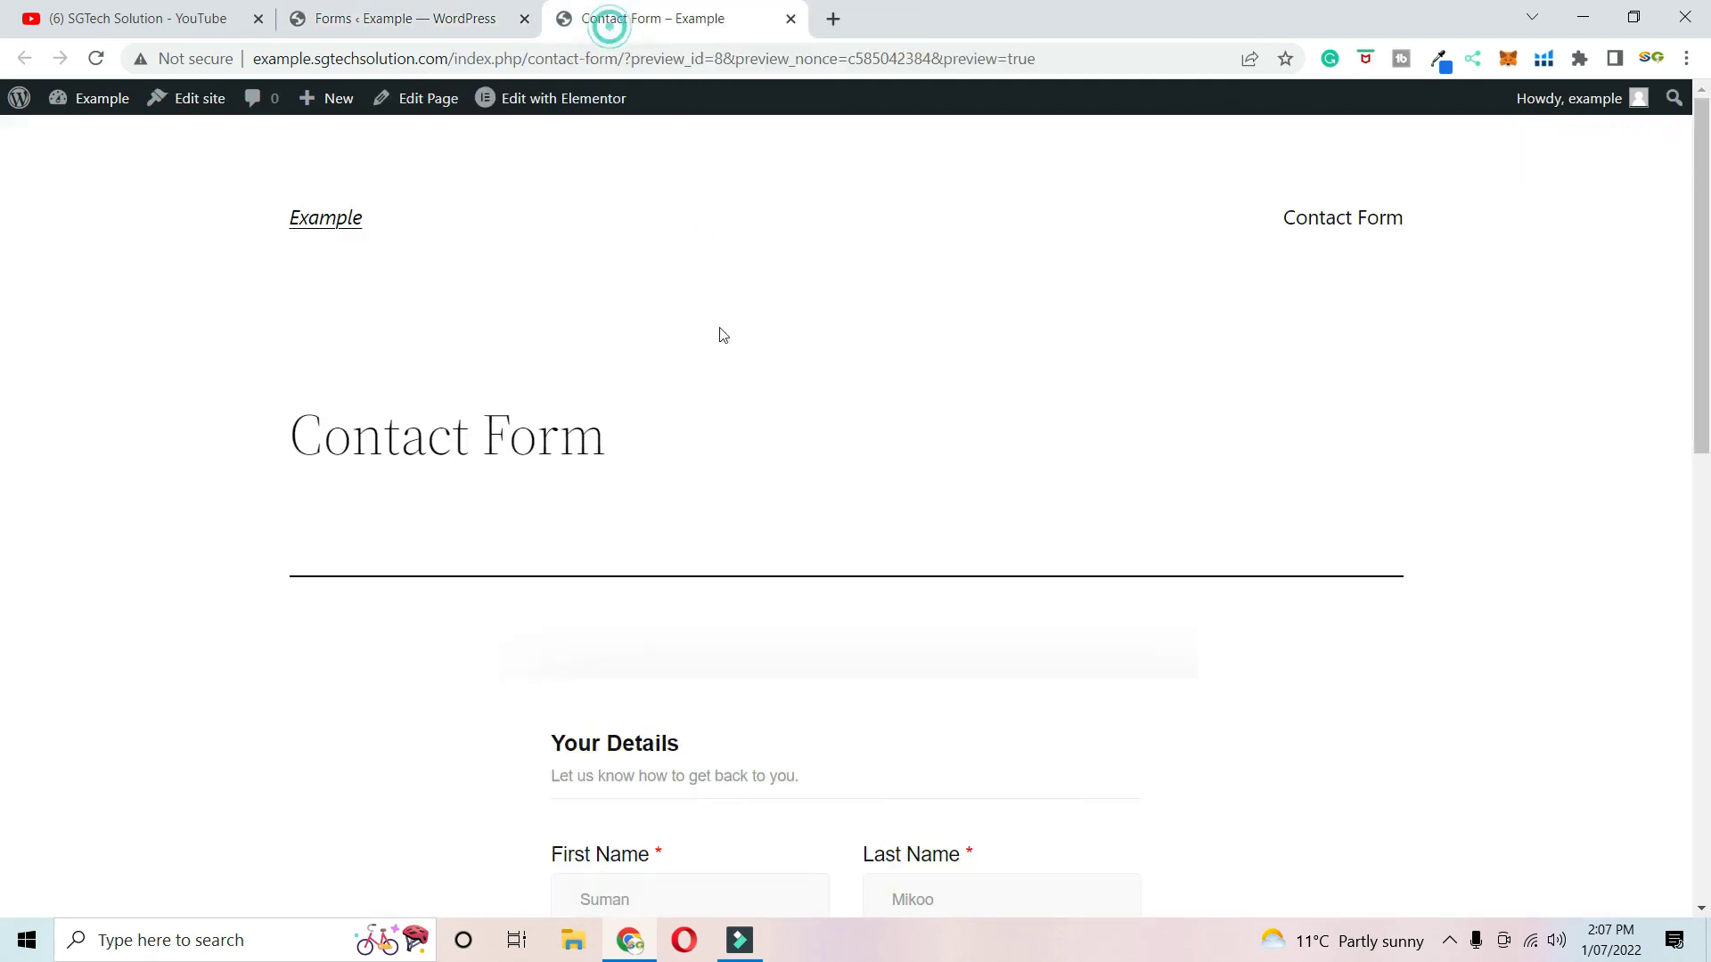
- Fill in the first name, last name and email address on the contact form with the saved contact details
{"action": "scroll", "coordinate": [718, 351], "scroll_direction": "down", "scroll_amount": 5}
{"action": "left_click", "coordinate": [645, 444]}
{"action": "left_click", "coordinate": [693, 536]}
{"action": "scroll", "coordinate": [420, 611], "scroll_direction": "down", "scroll_amount": 4}
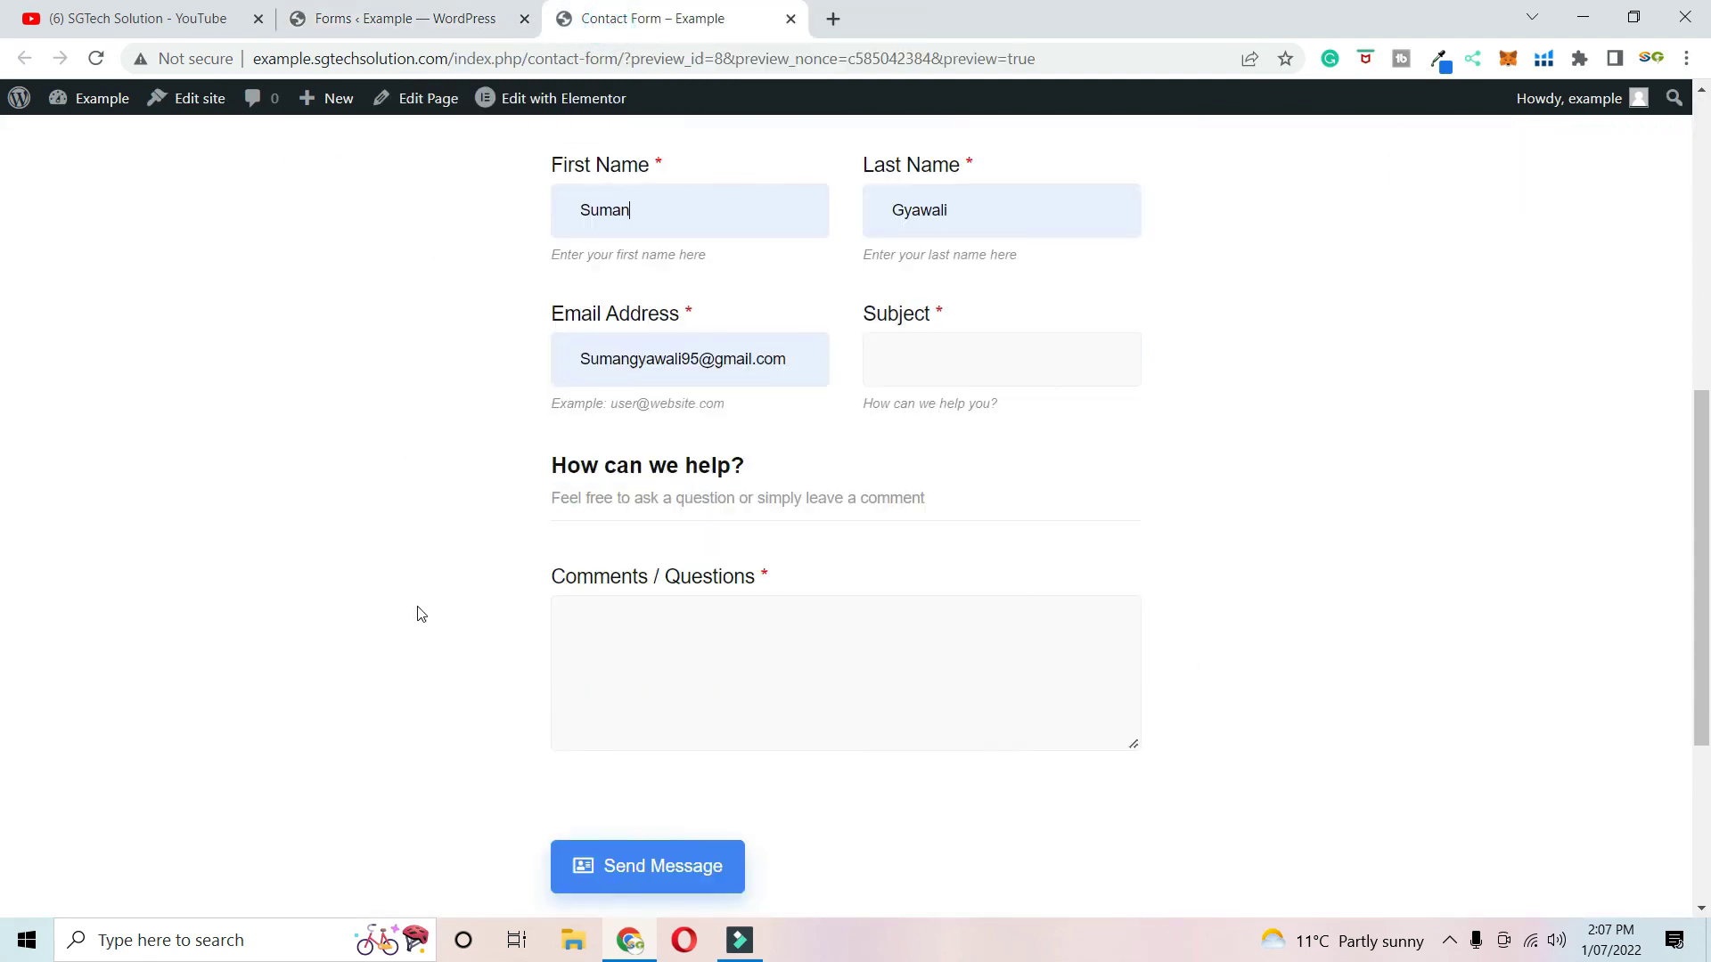
- Enter "Test" as both the subject and the comment, send the message, and check the submission response
{"action": "left_click", "coordinate": [935, 276]}
{"action": "type", "text": "test"}
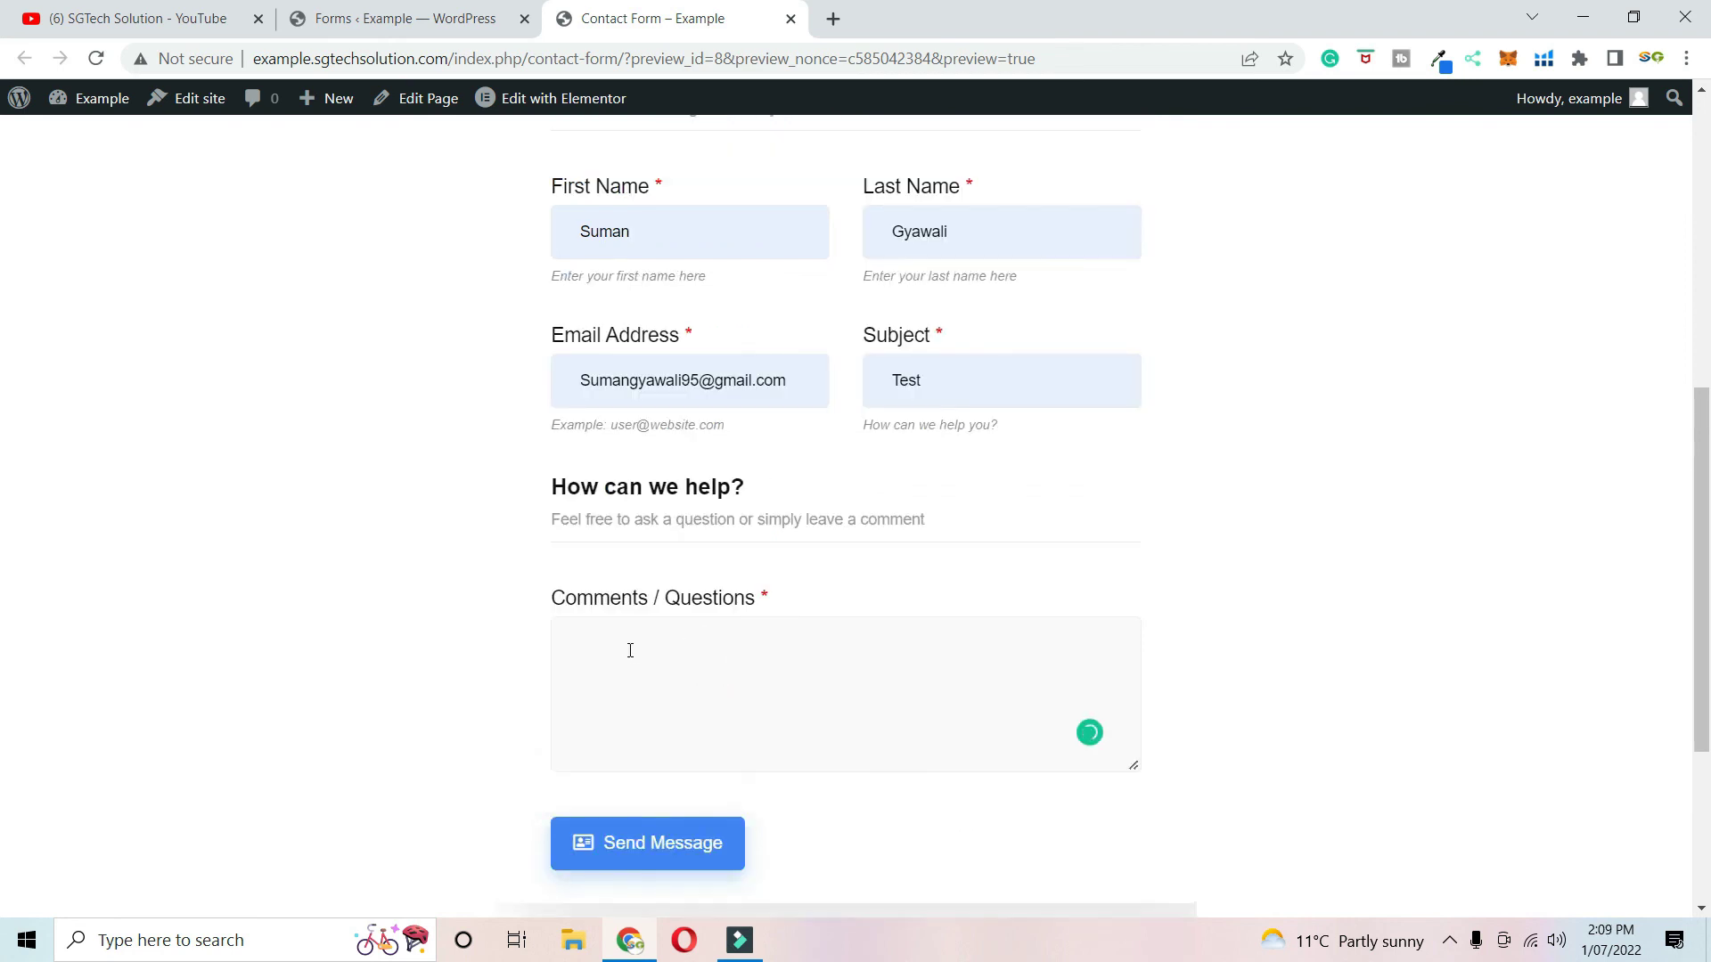
{"action": "type", "text": "Test"}
{"action": "left_click", "coordinate": [630, 848]}
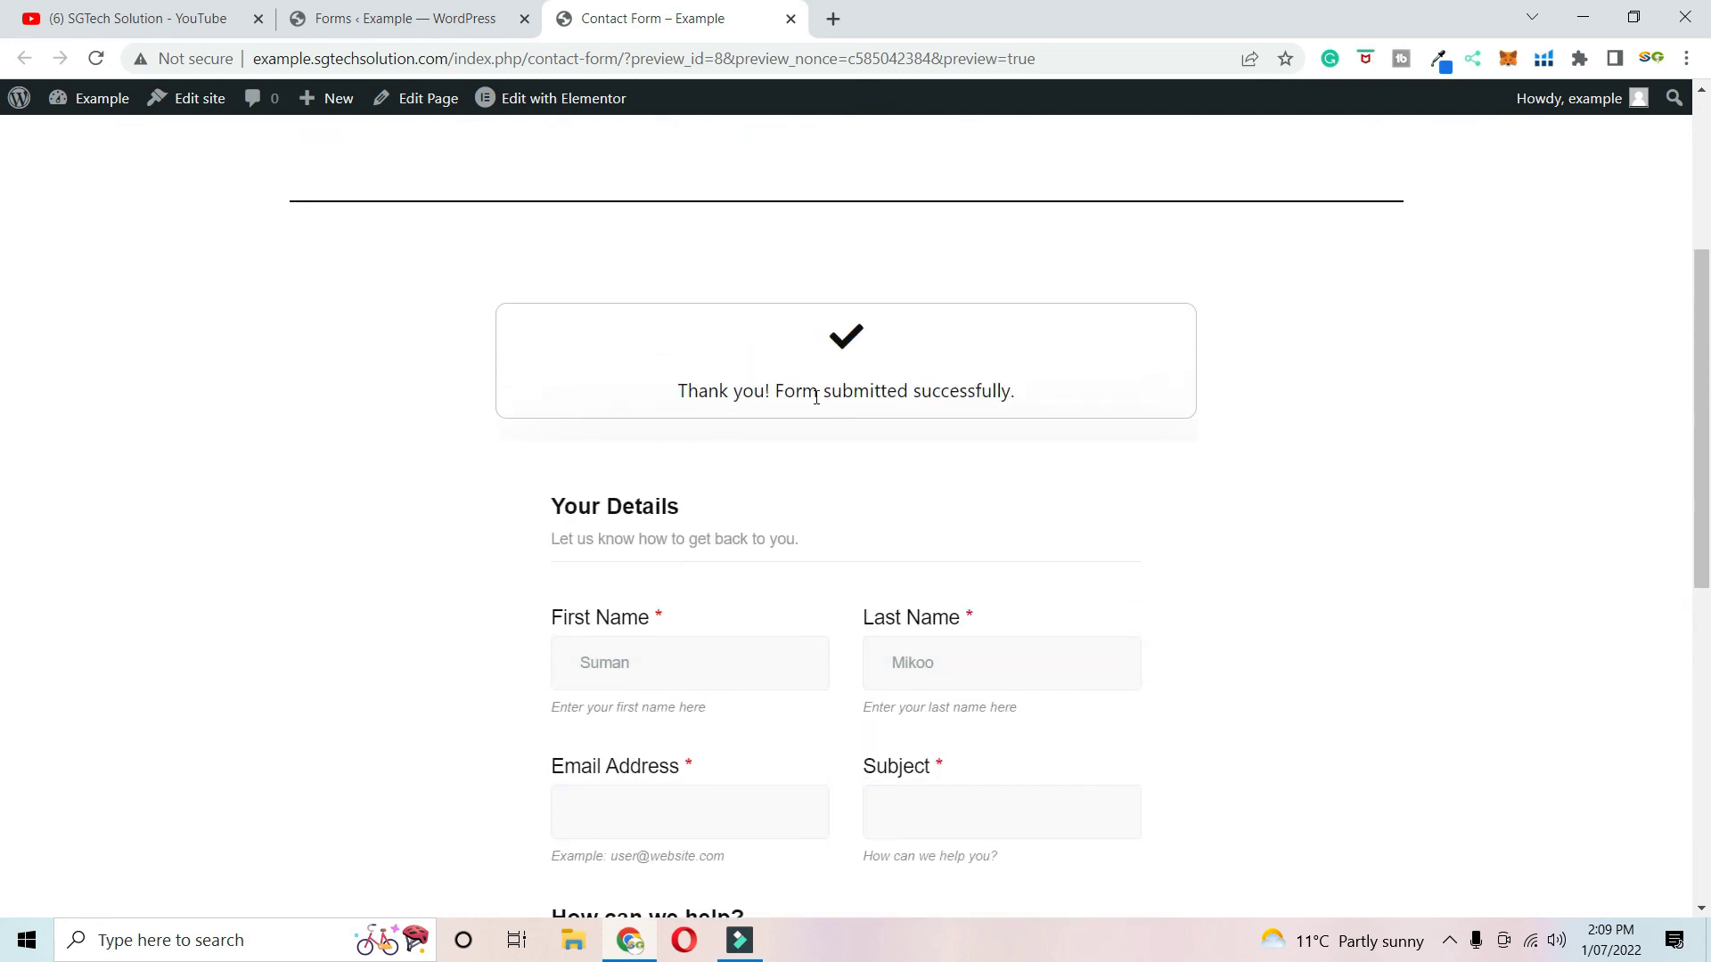
{"action": "left_click_drag", "start_coordinate": [1034, 397], "coordinate": [676, 391]}
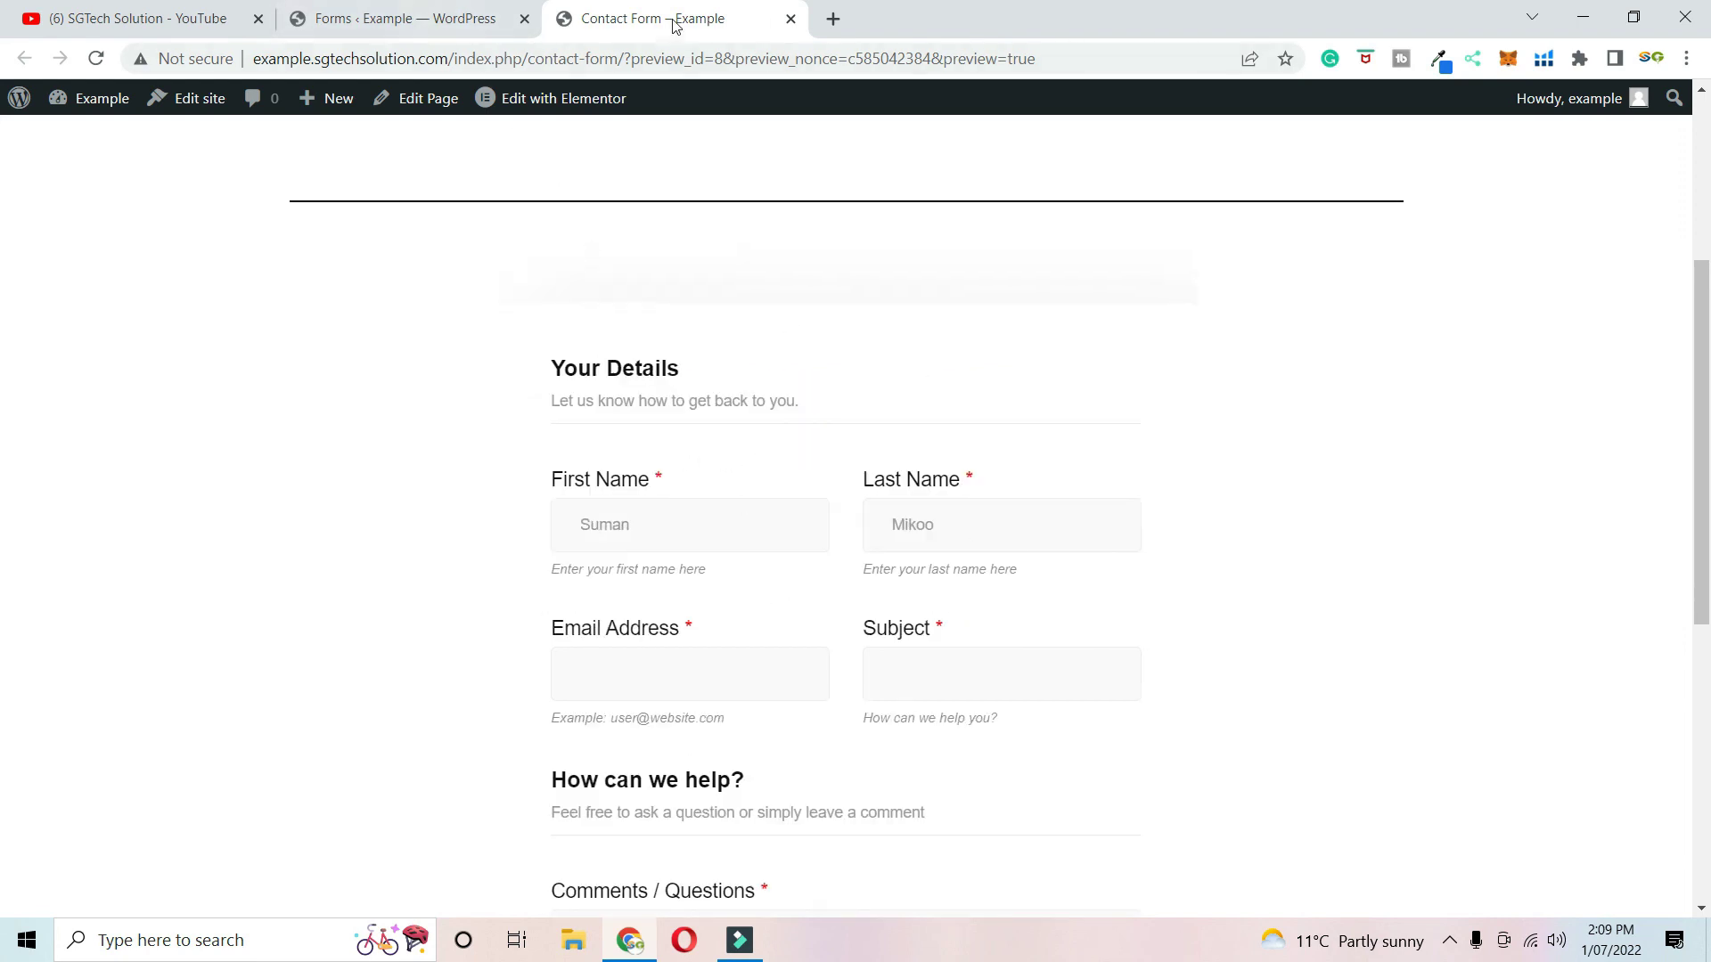
- Refresh the MetForm forms list and open the submitted entry of the Contact form
{"action": "left_click", "coordinate": [410, 20]}
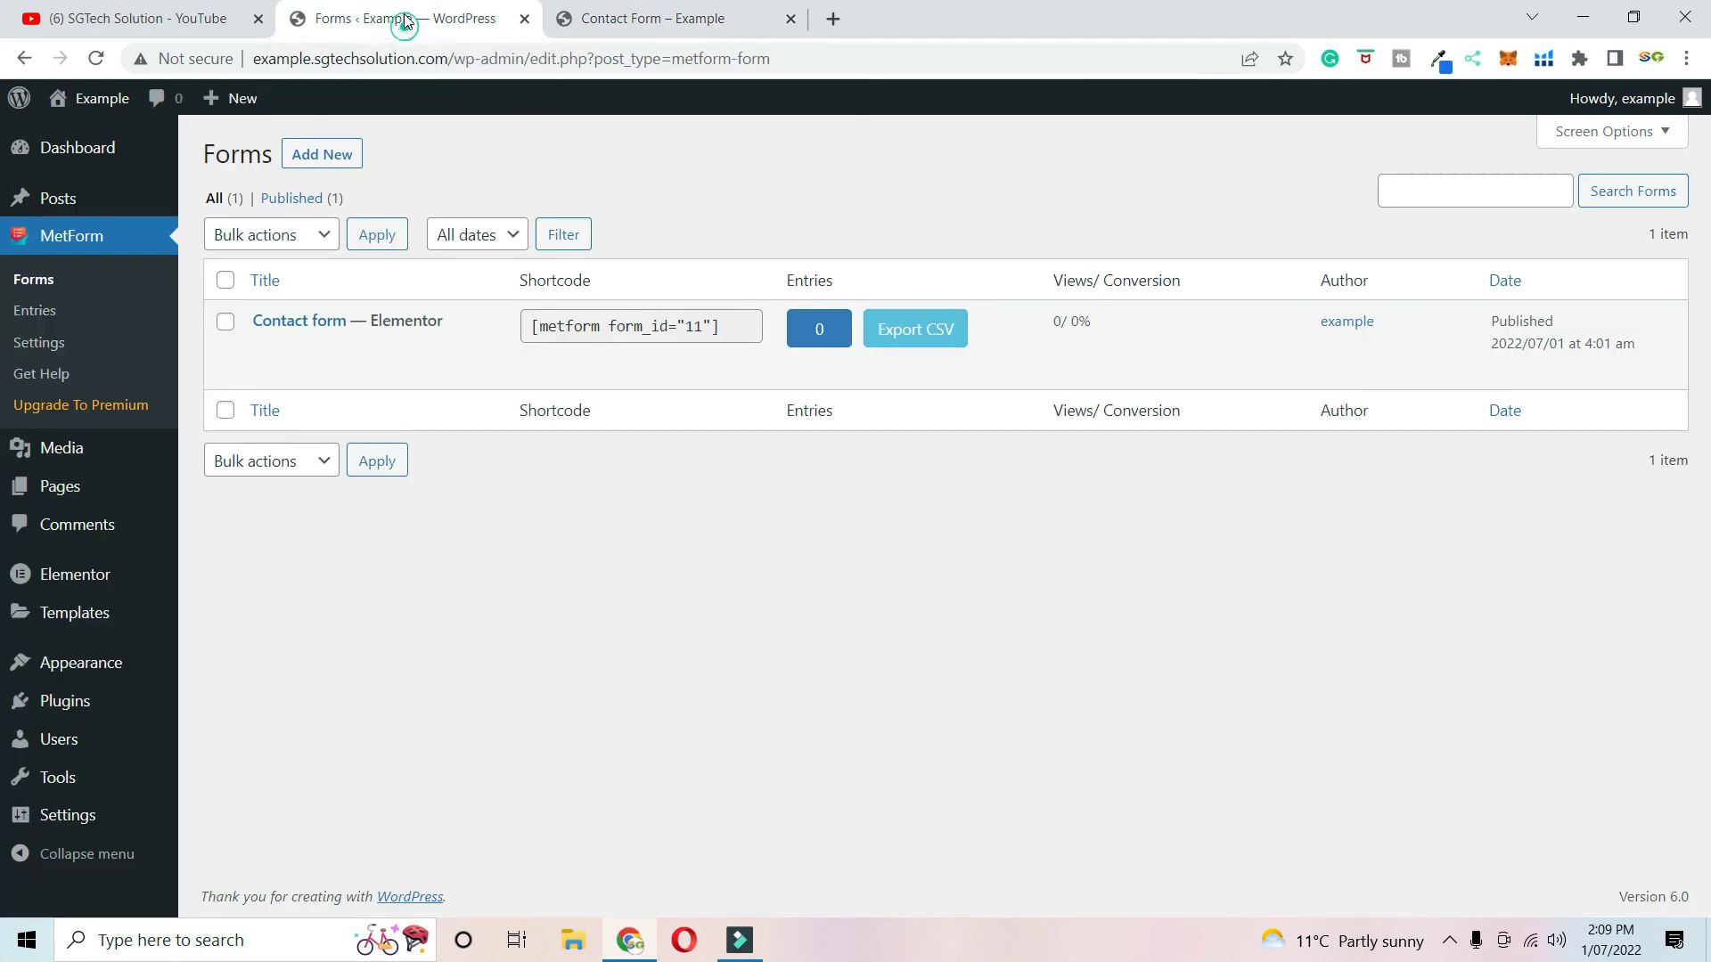
{"action": "left_click", "coordinate": [95, 58]}
{"action": "left_click", "coordinate": [813, 334]}
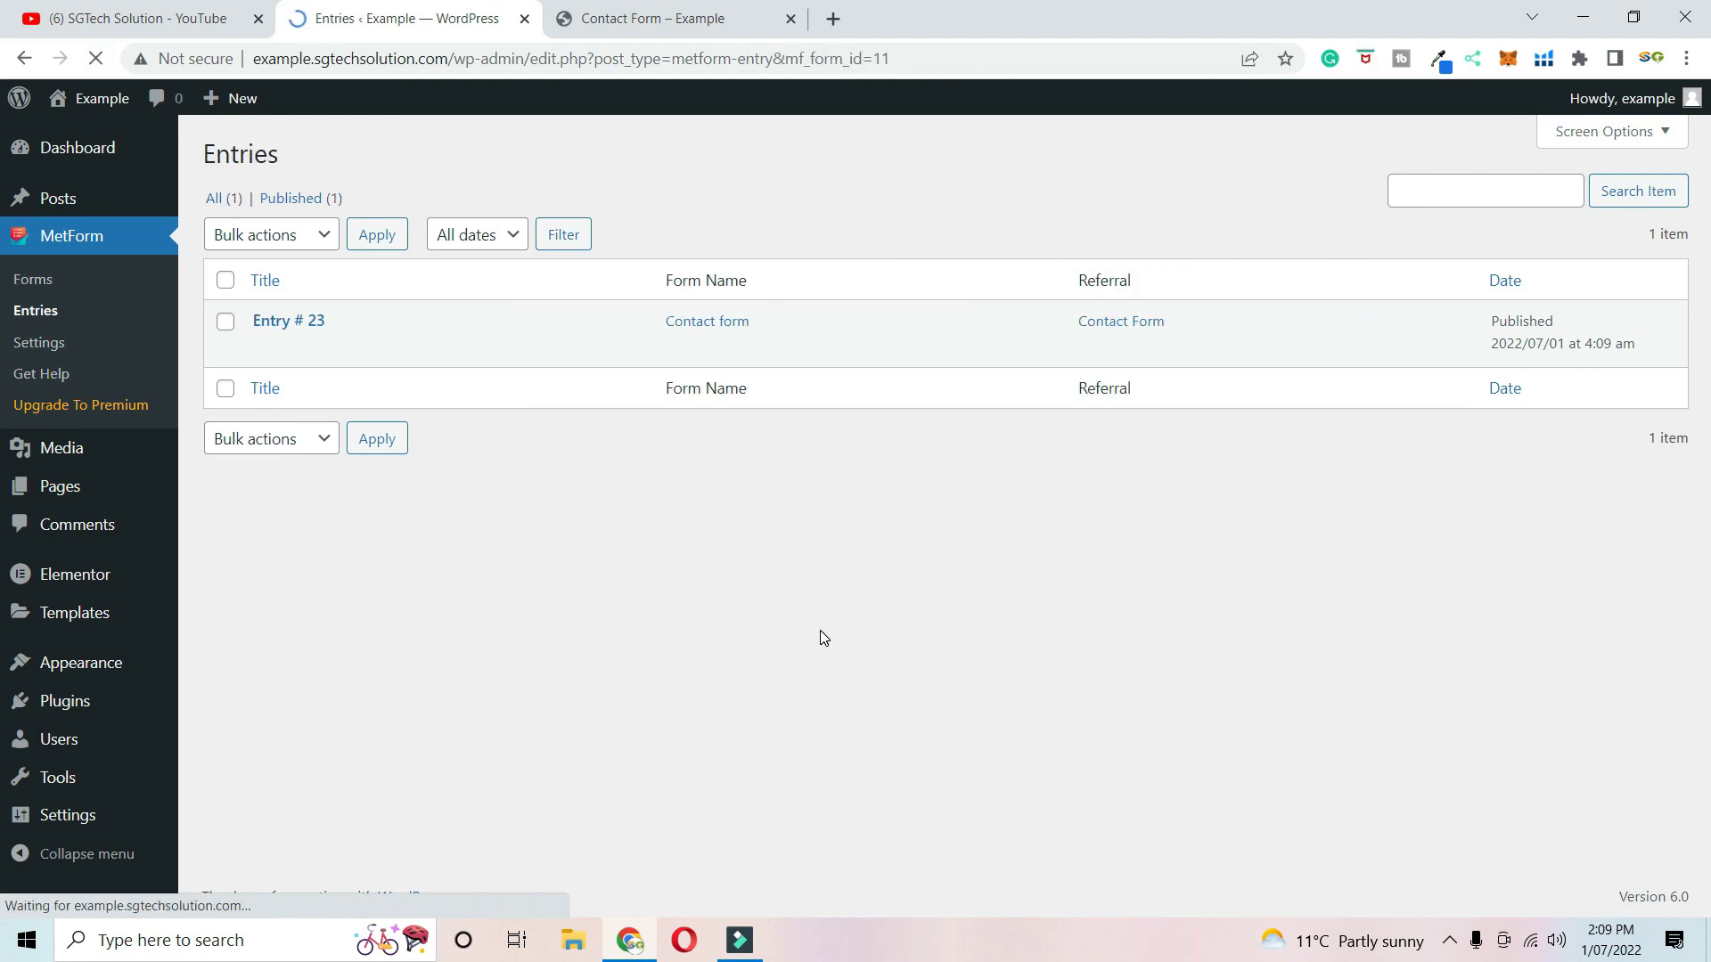
{"action": "left_click", "coordinate": [282, 322]}
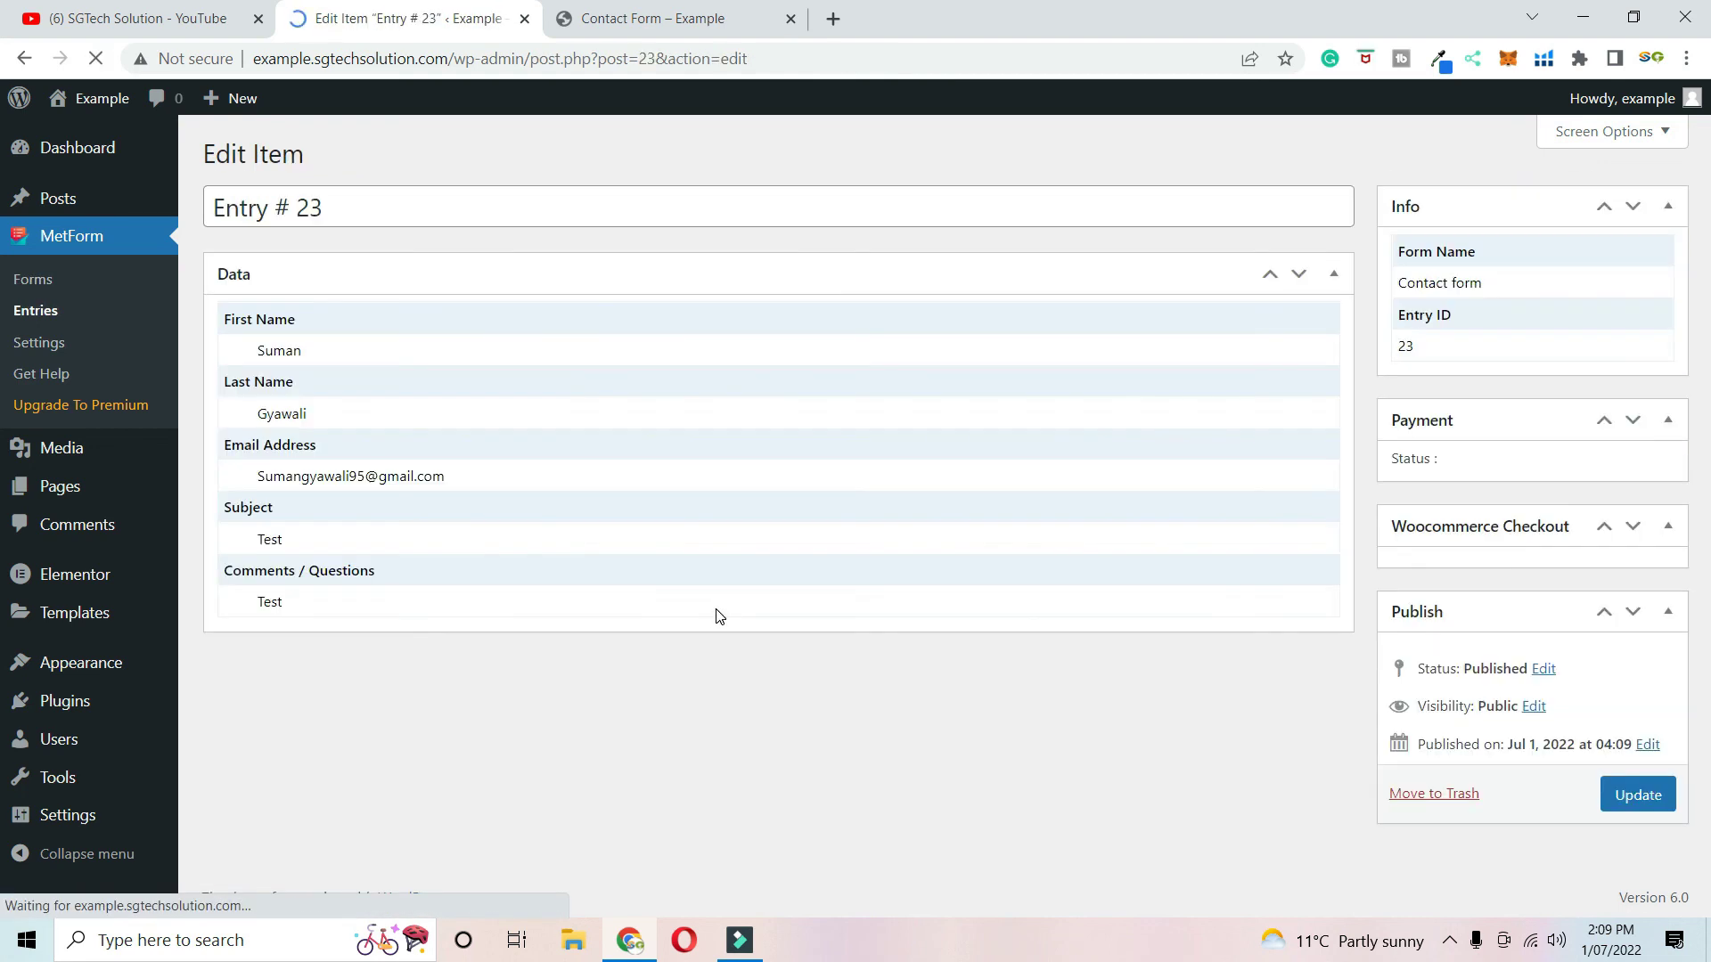
- Examine the name, email, subject and comment data recorded in the submitted entry
{"action": "double_click", "coordinate": [303, 350]}
{"action": "double_click", "coordinate": [284, 414]}
{"action": "double_click", "coordinate": [270, 539]}
{"action": "double_click", "coordinate": [270, 602]}
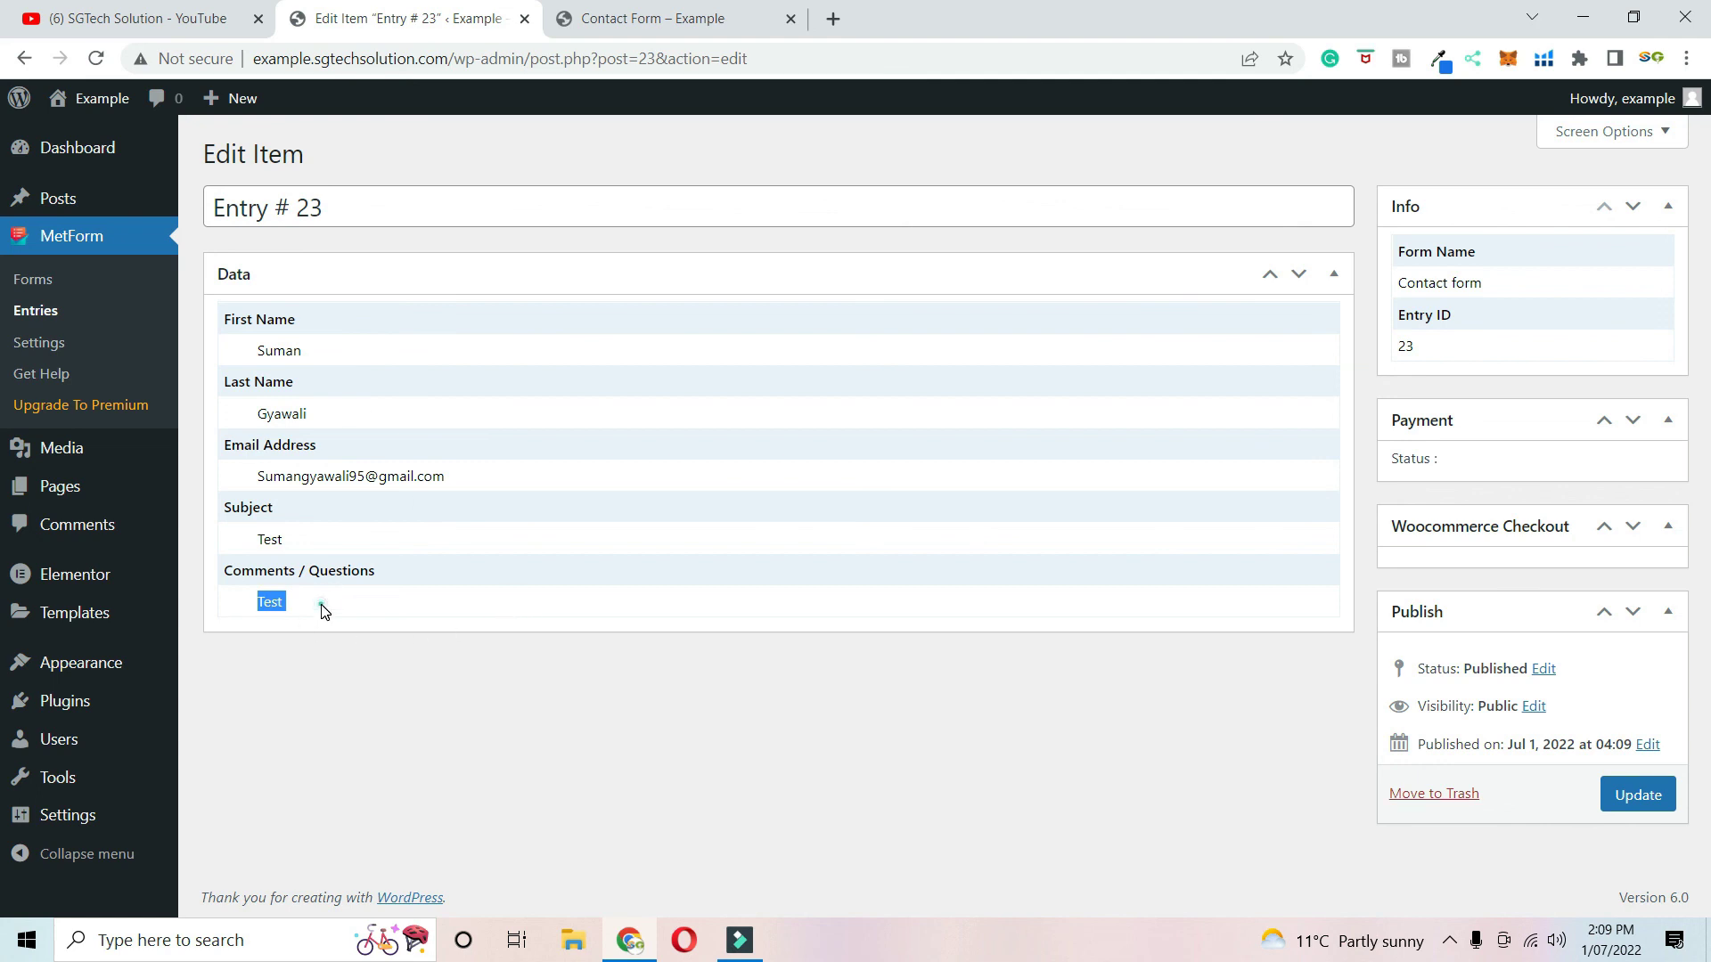
{"action": "left_click_drag", "start_coordinate": [309, 612], "coordinate": [269, 283]}
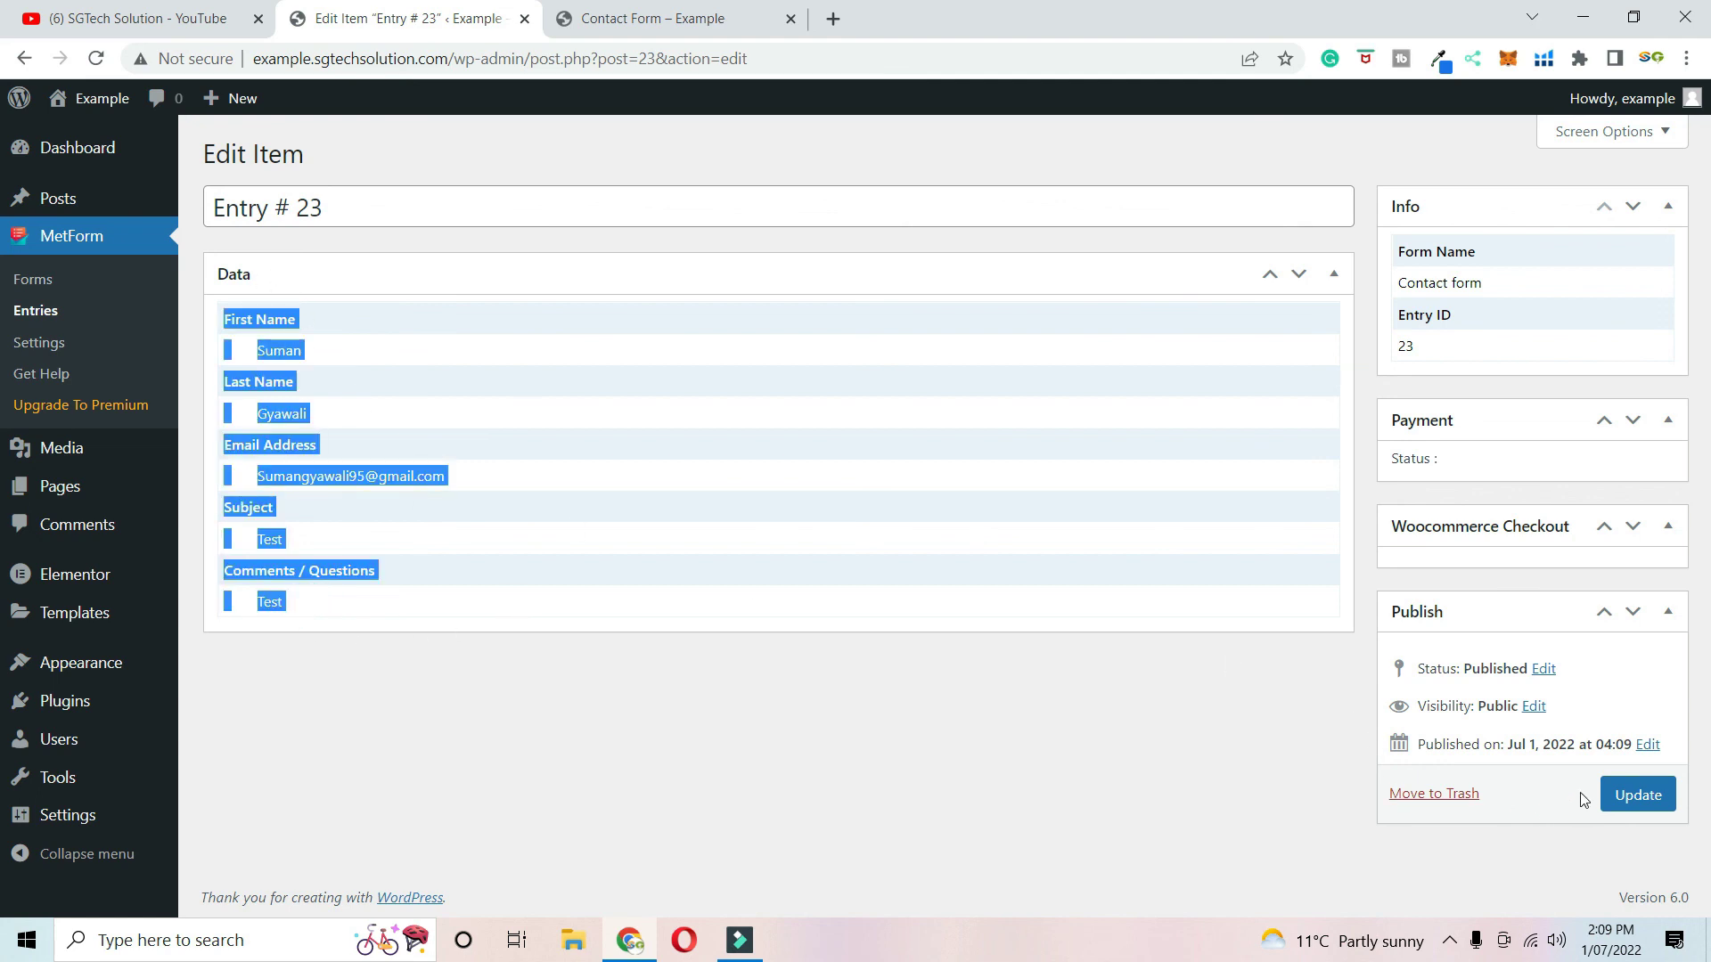
- Return to the WordPress dashboard home page and bring up the MetForm options
{"action": "left_click", "coordinate": [51, 146]}
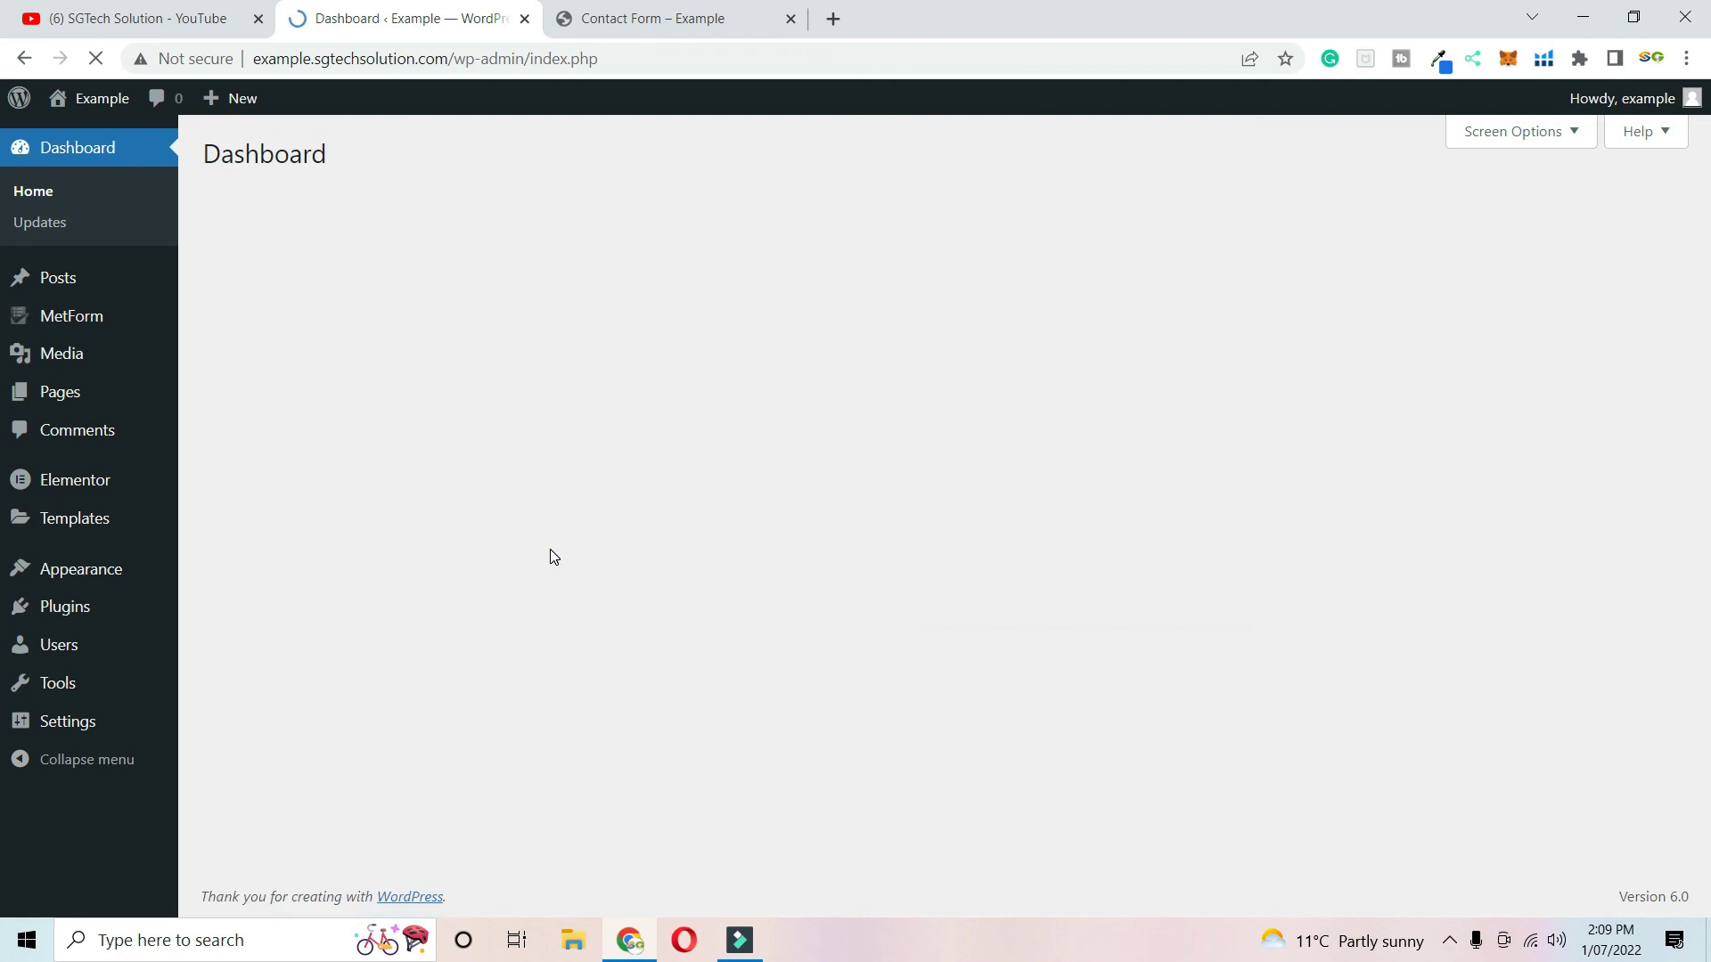
{"action": "mouse_move", "coordinate": [175, 608]}
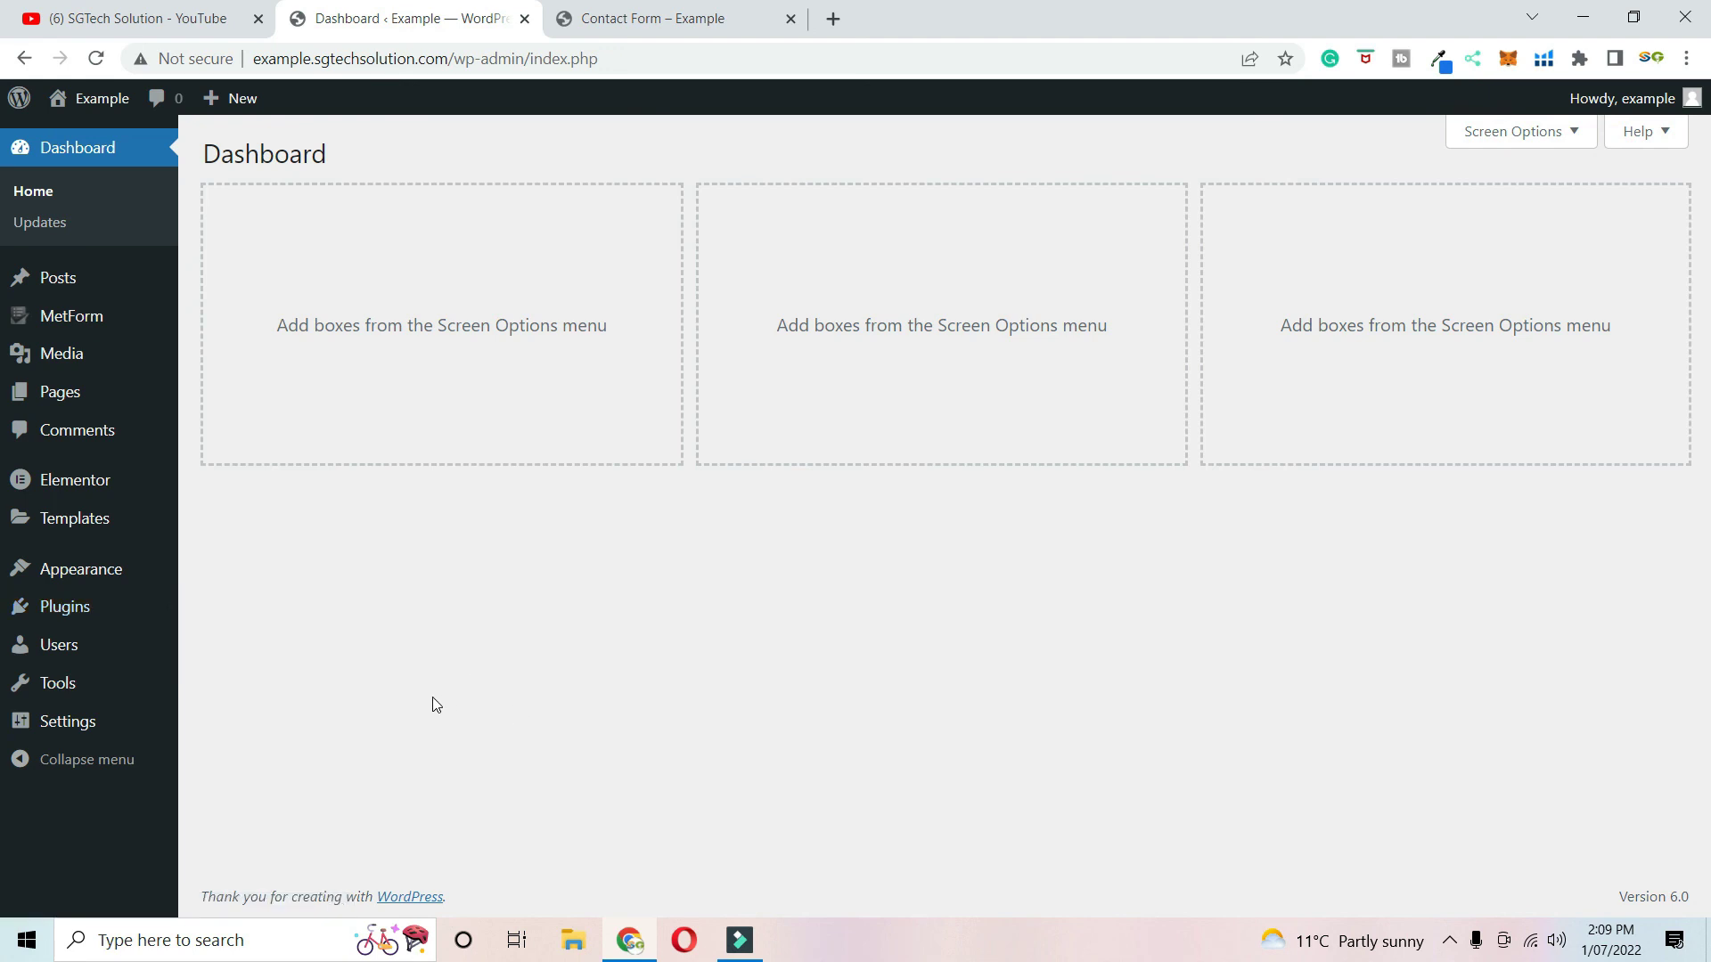
{"action": "mouse_move", "coordinate": [79, 337]}
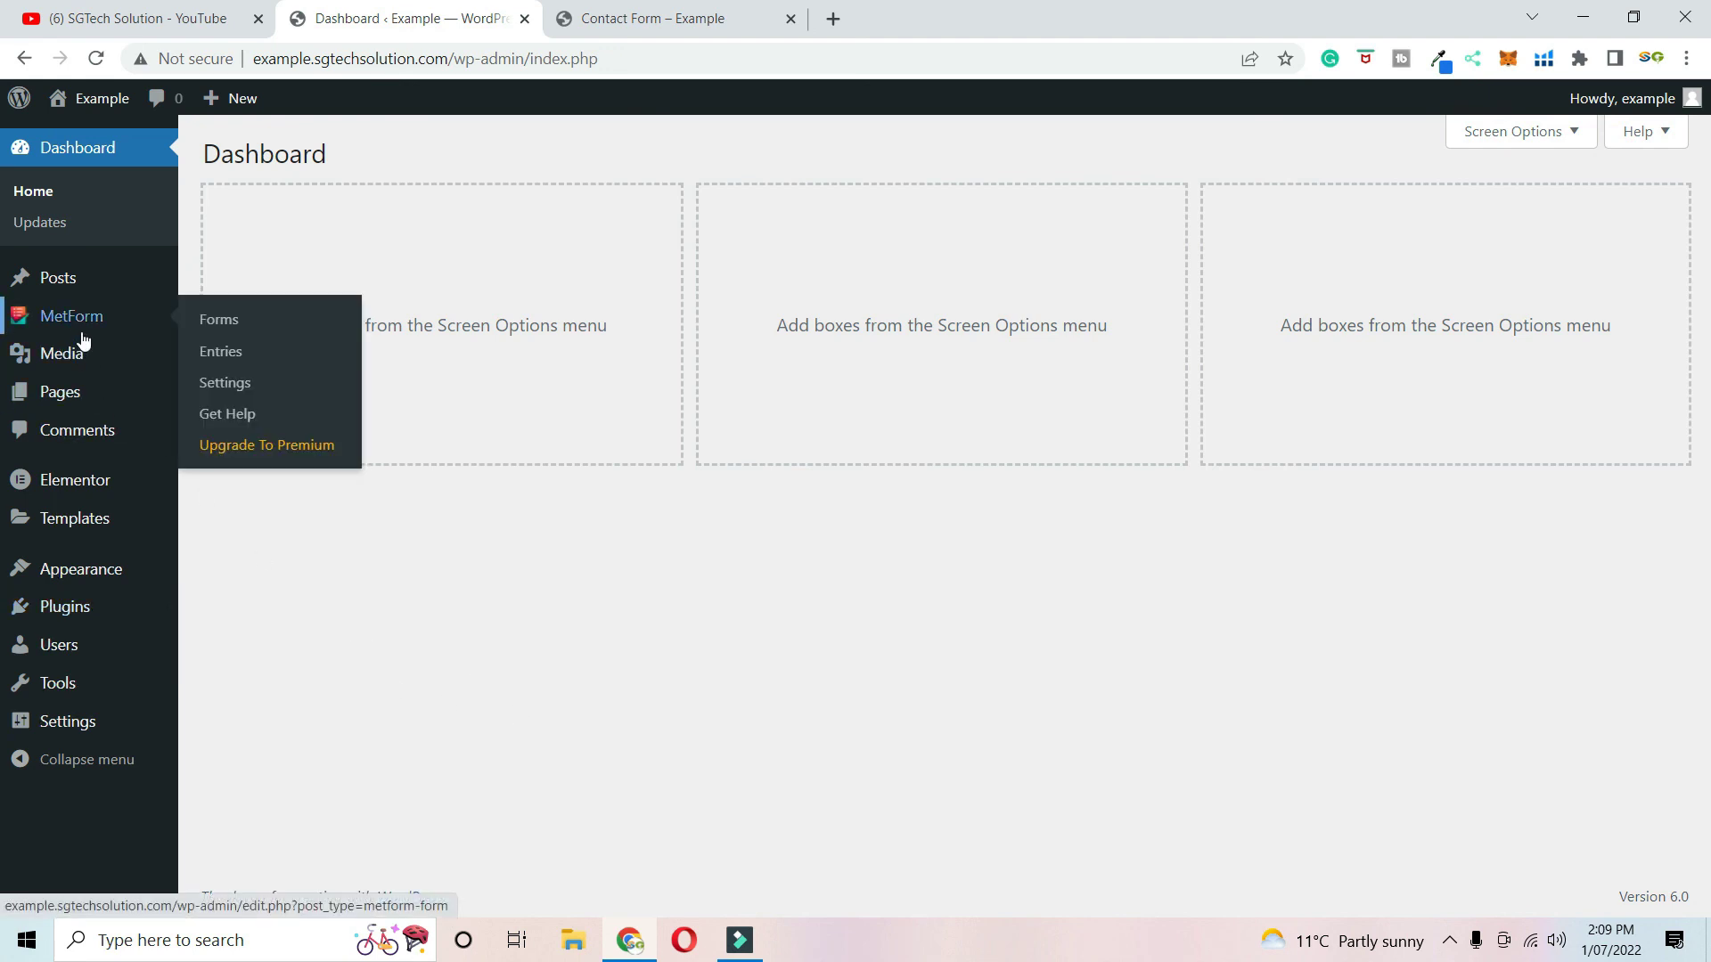